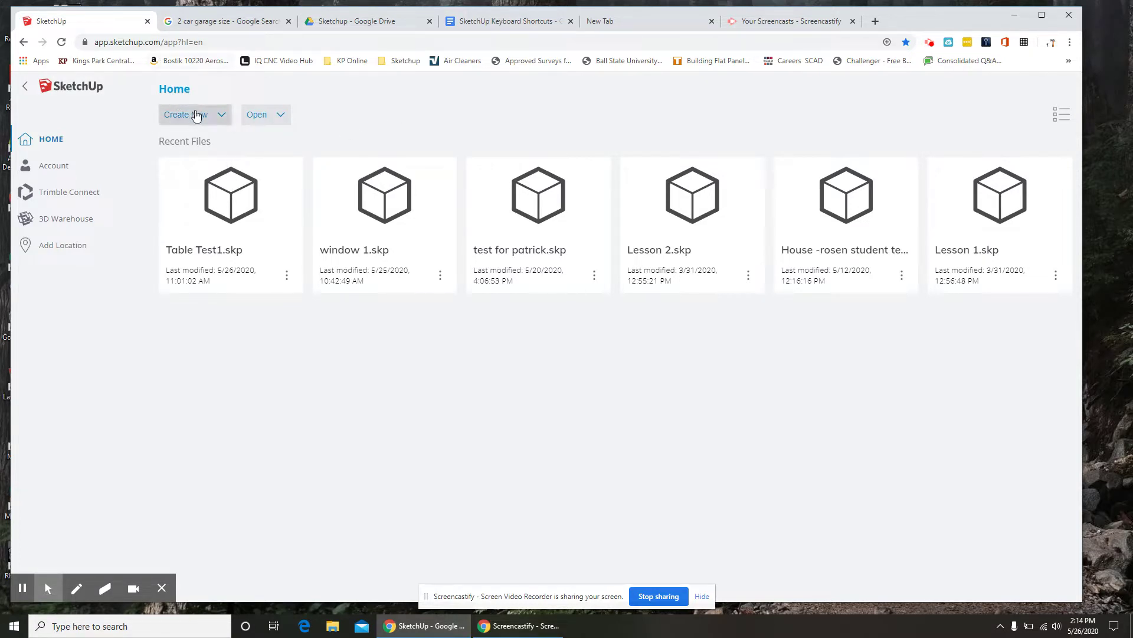
Step: Create a new model from the Simple Template - Feet and Inches and save it as 2 Car Garage Shop in the Sketchup Lesson Models folder
click(220, 116)
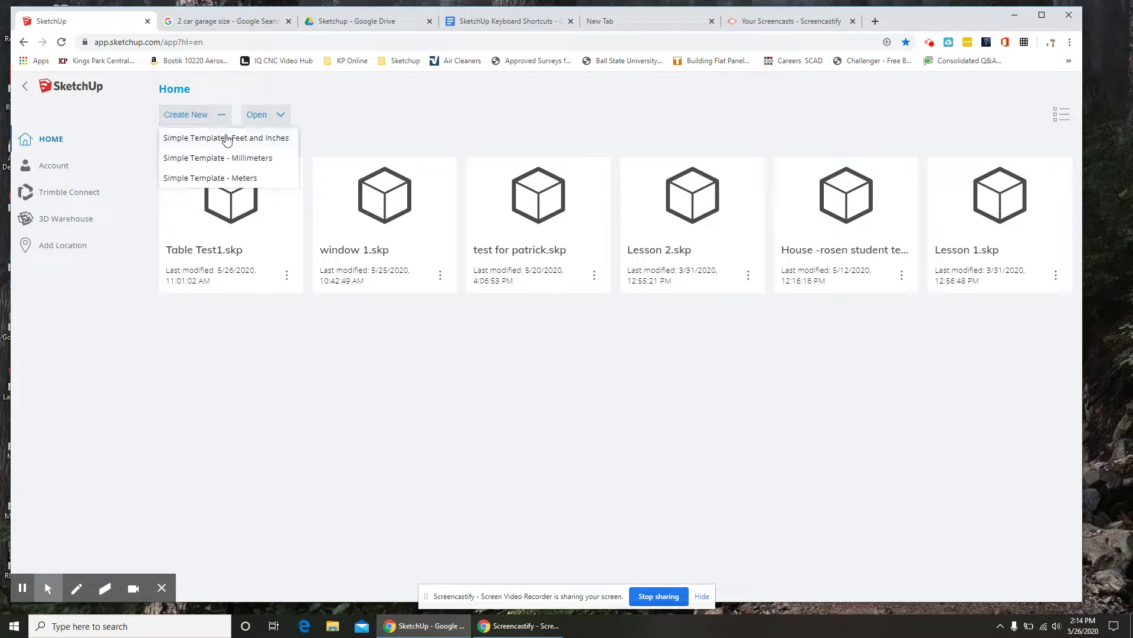
click(228, 140)
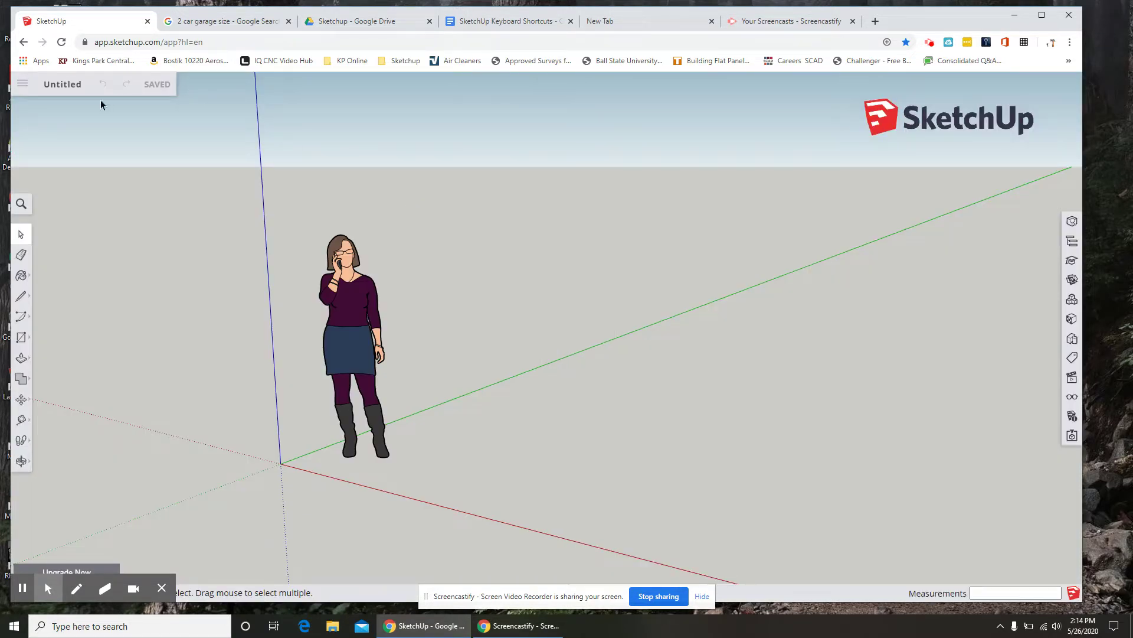
click(59, 84)
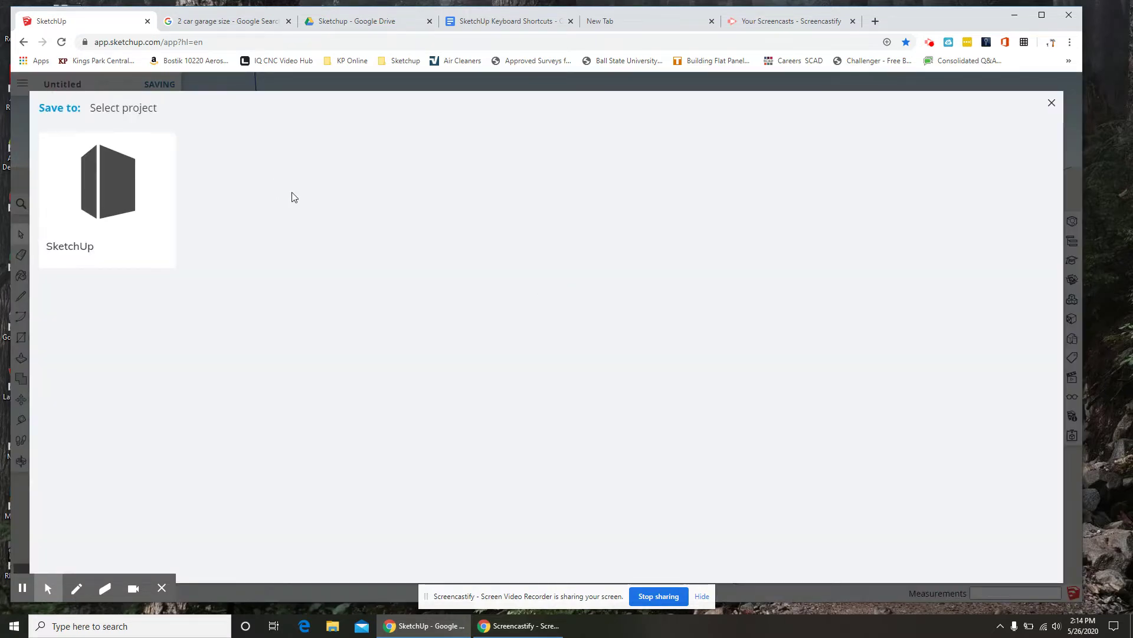
click(127, 206)
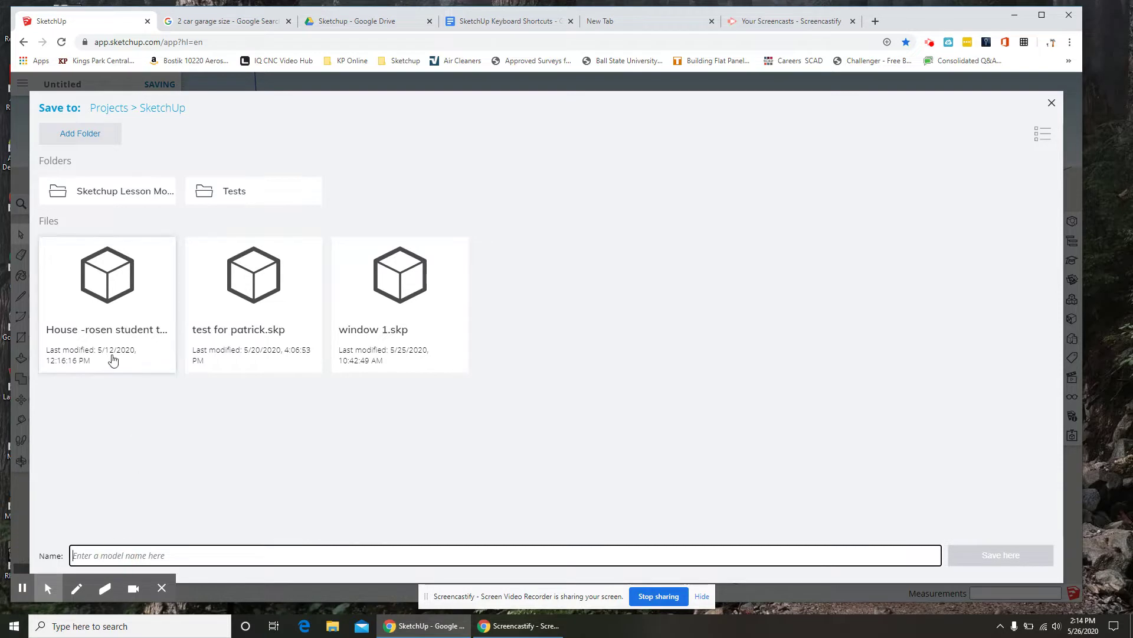
click(108, 192)
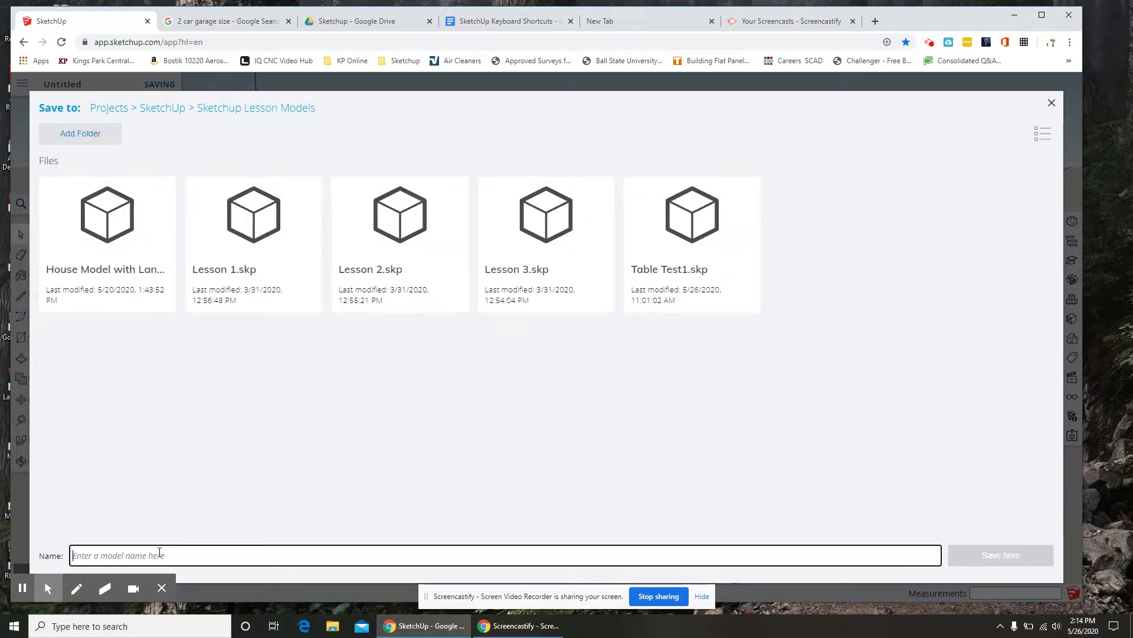
text(2 Car)
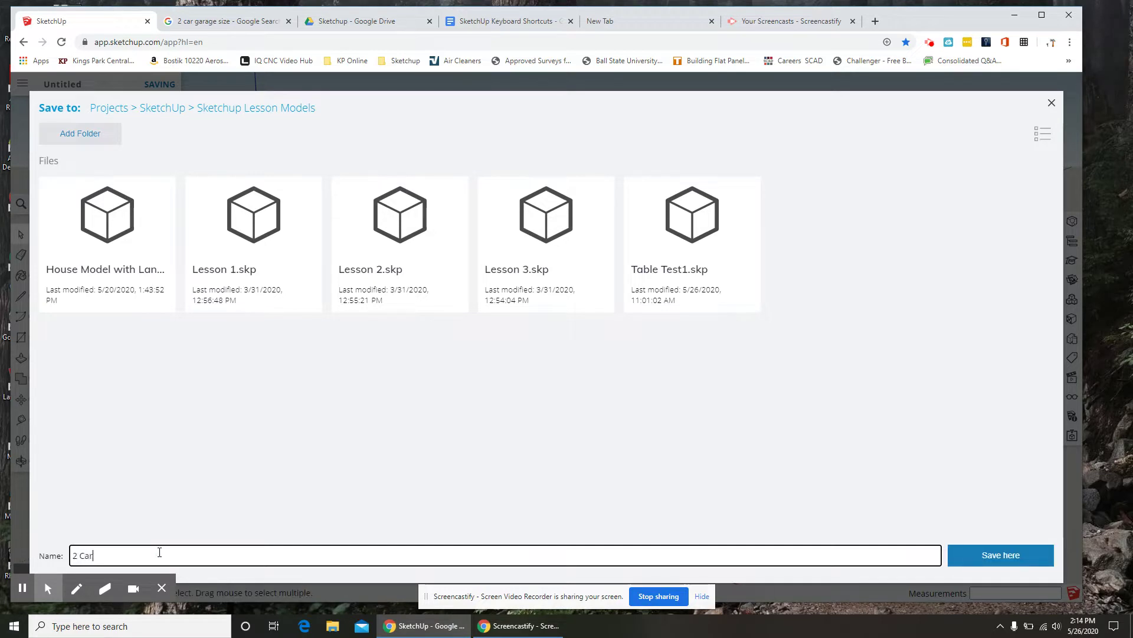
text( Garage Shop)
click(982, 556)
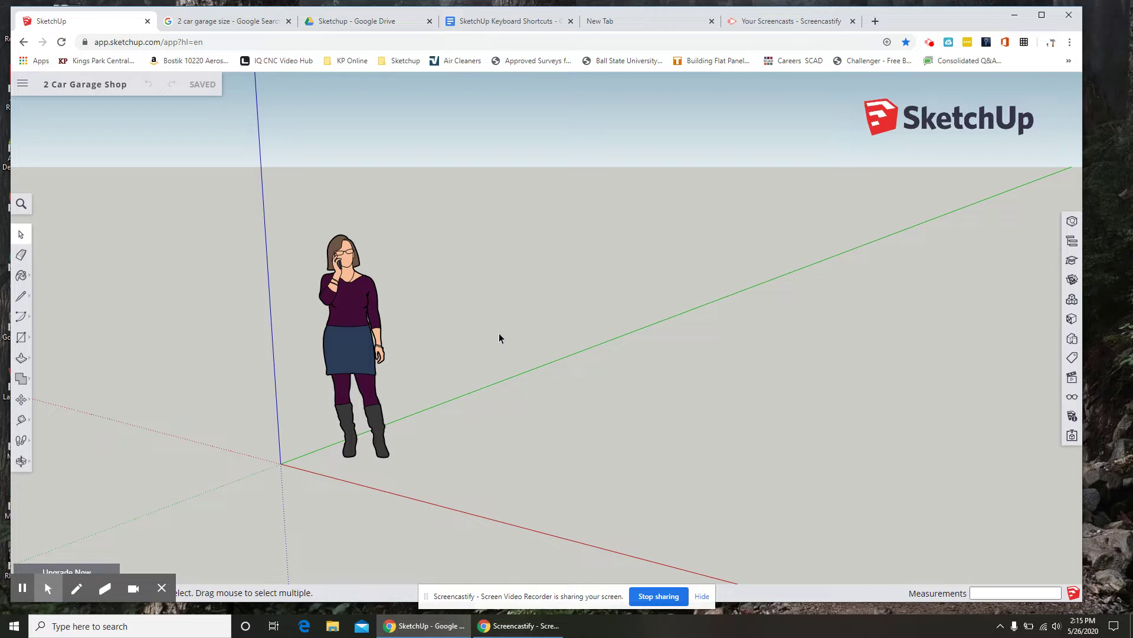
Step: Check the Google results for 2 car garage size, and draw a 24' by 24' floor rectangle on the ground beside the figure
click(219, 21)
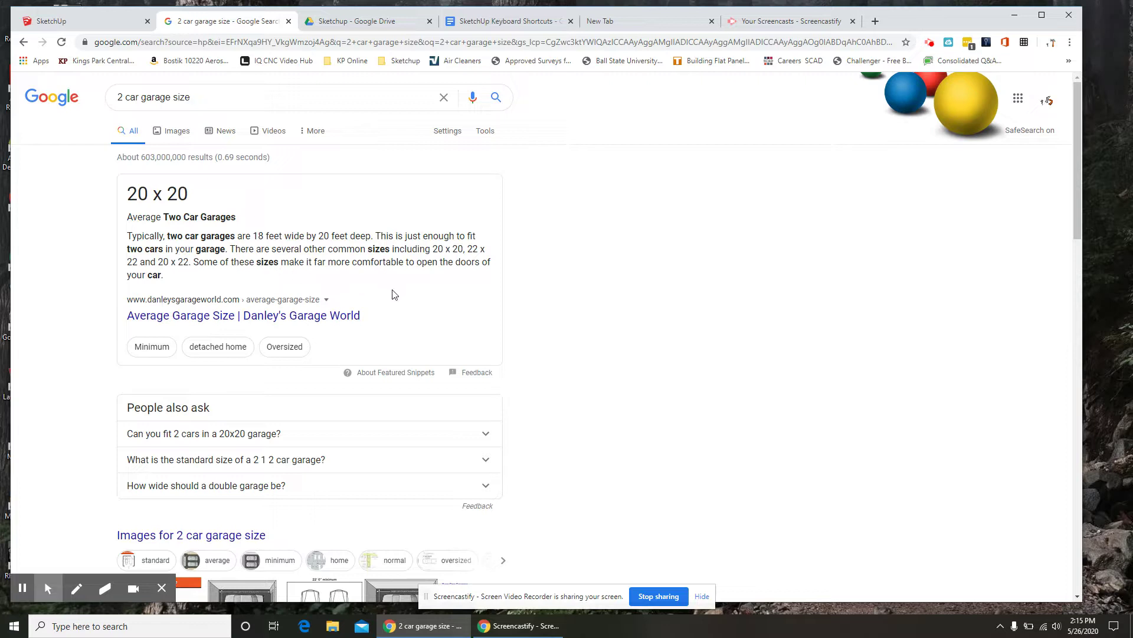
click(89, 21)
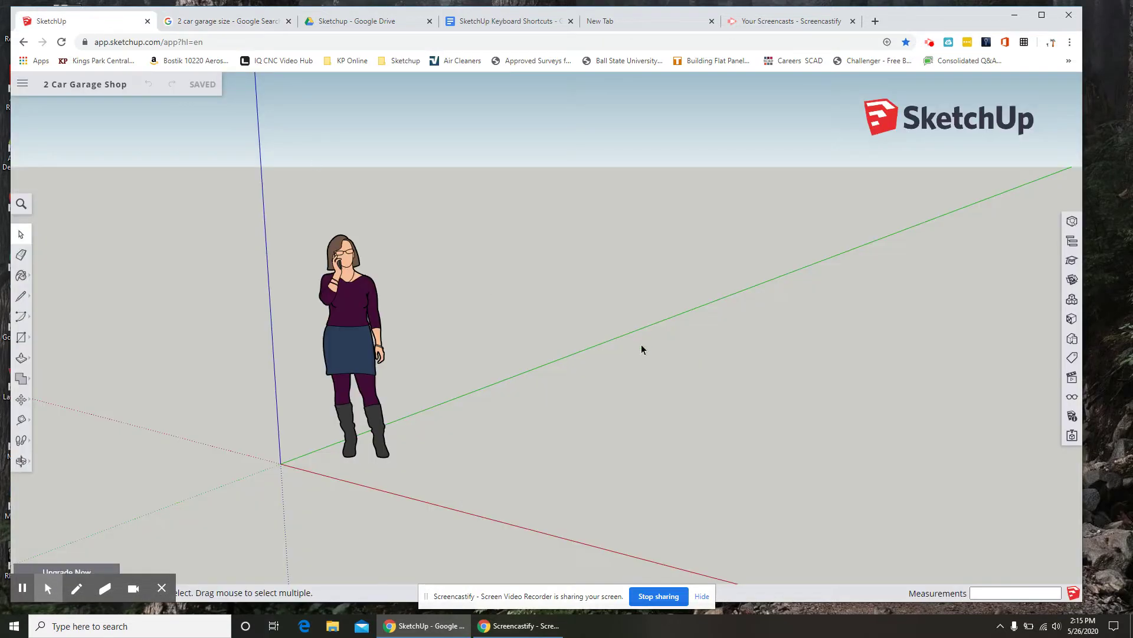
click(21, 340)
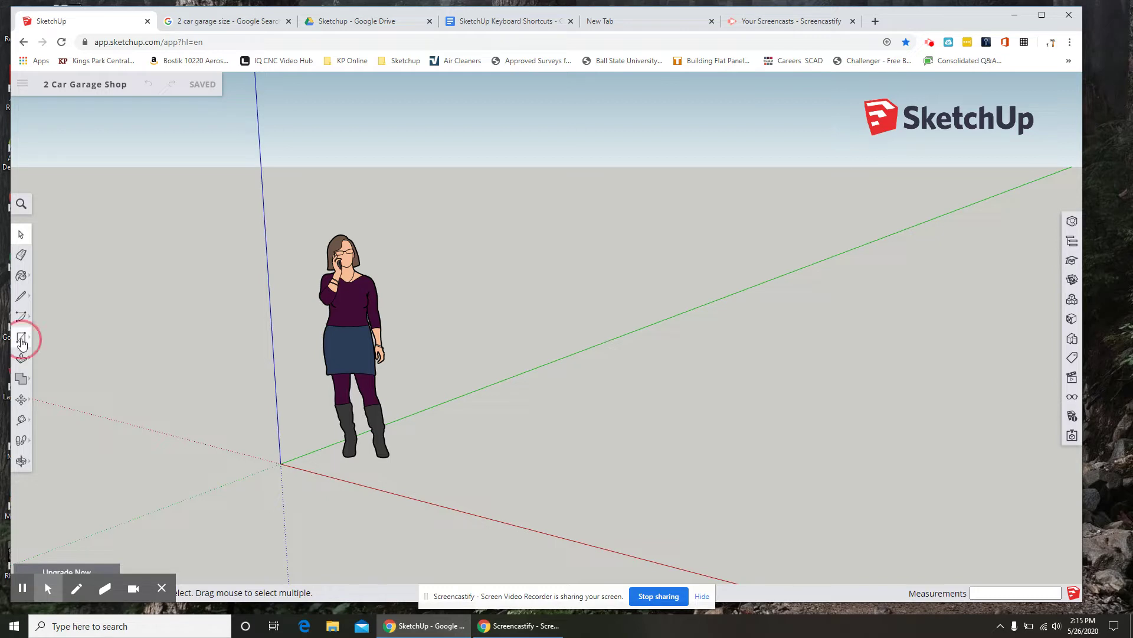
click(399, 470)
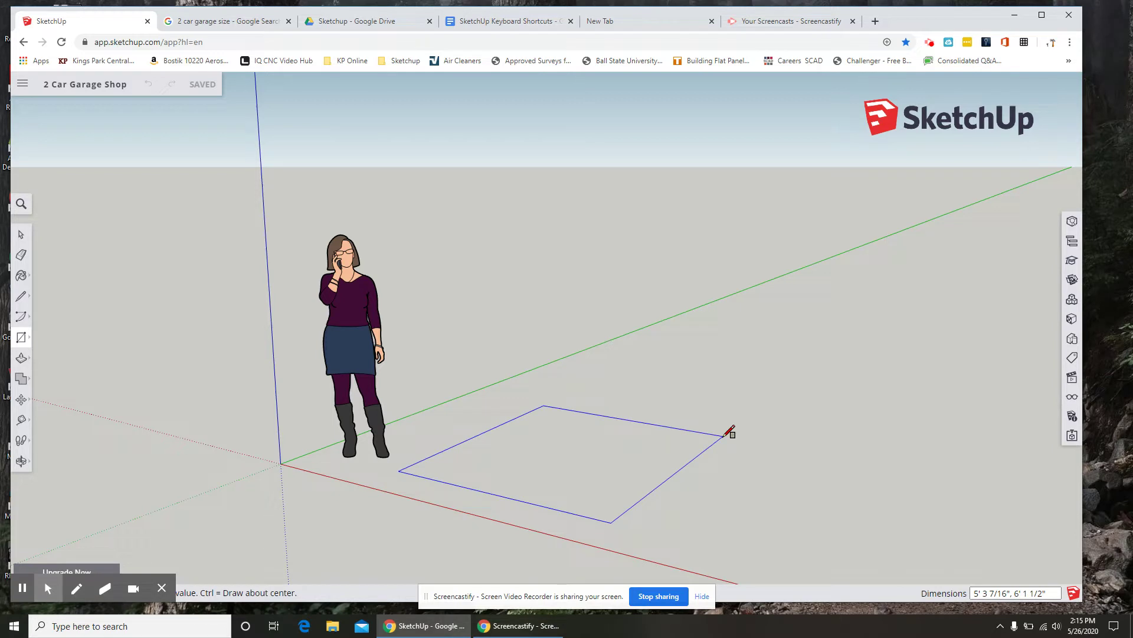
text(2", 7' 11 1/4)
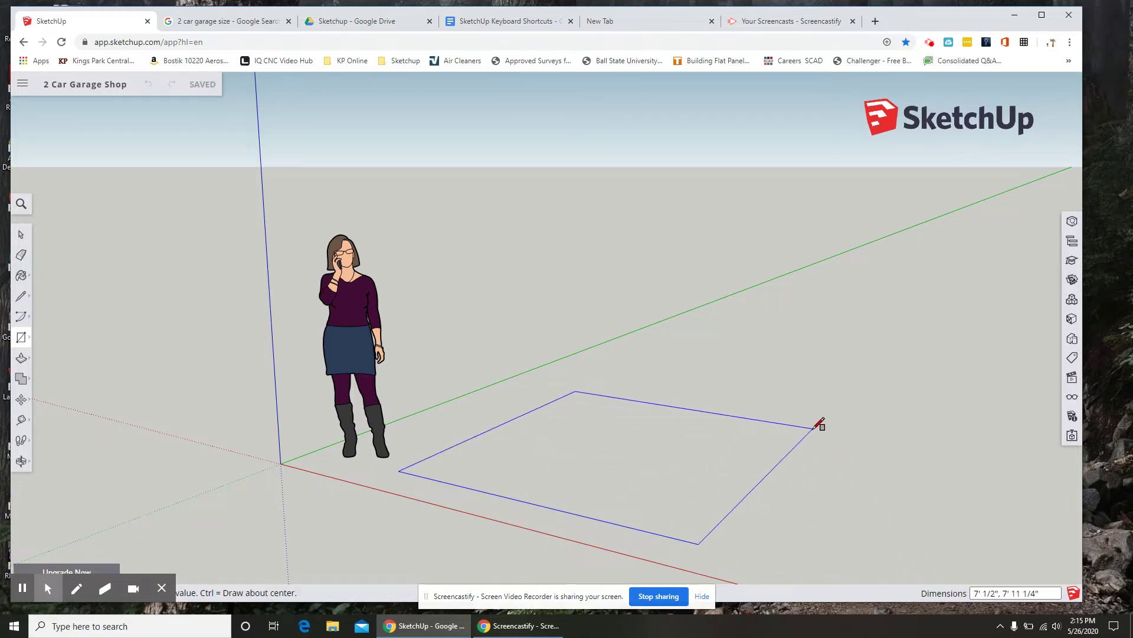
text(24',24)
key(Return)
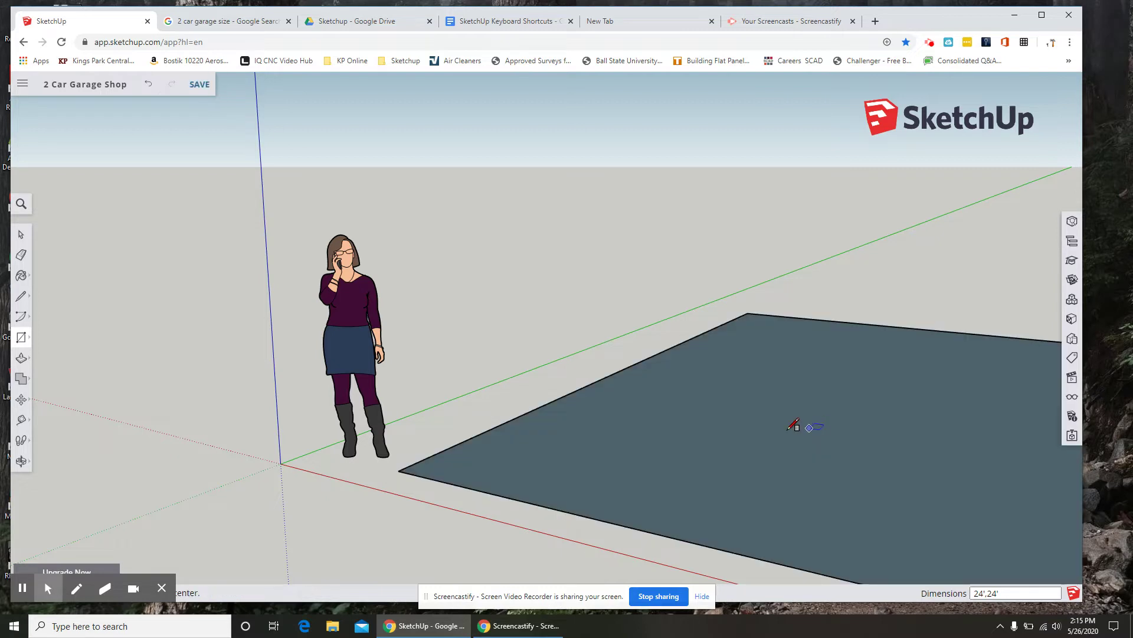
scroll(747, 435, down, 5)
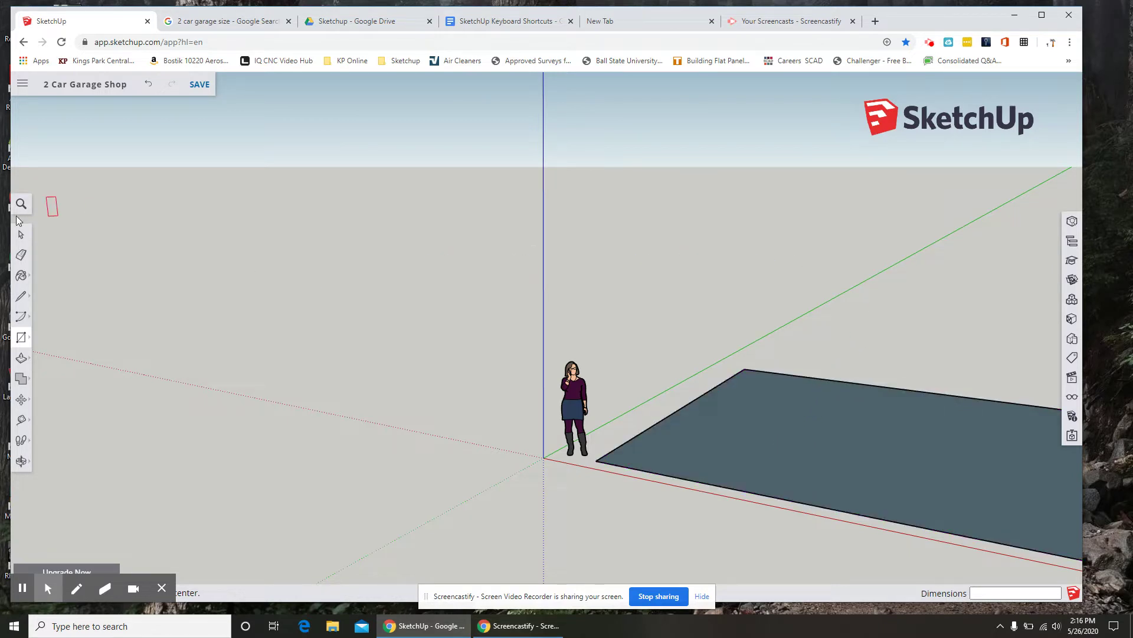
click(20, 235)
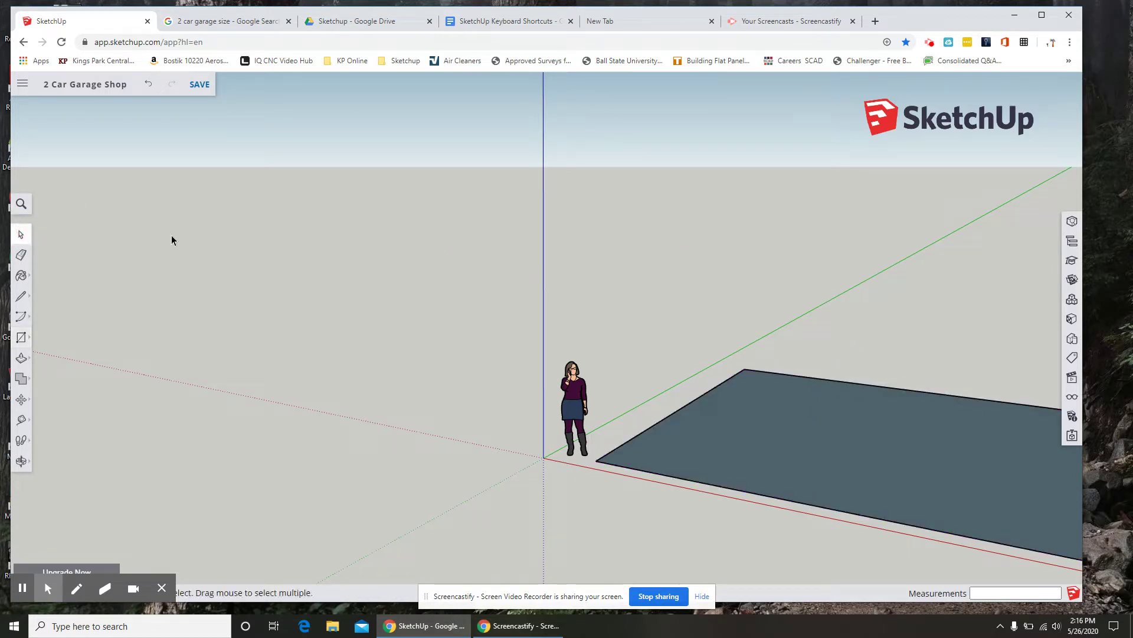
Step: Look up the Offset shortcut in the SketchUp Keyboard Shortcuts document and return to the garage model
middle_click(838, 325)
shift+middle_drag(842, 330, 618, 285)
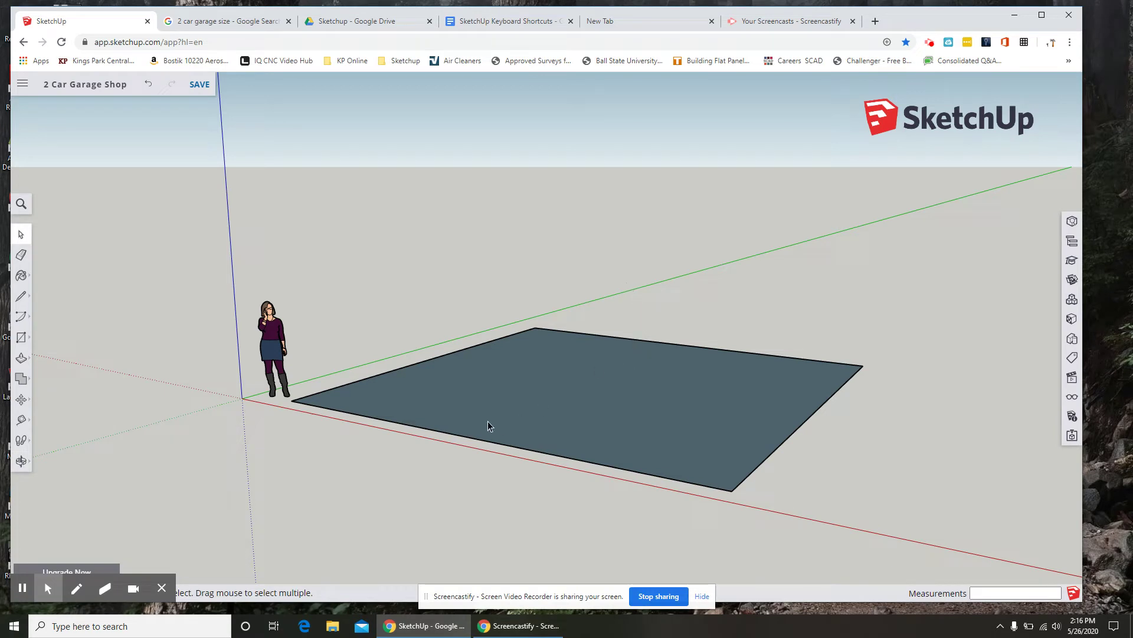
right_click(730, 319)
middle_drag(727, 303, 739, 329)
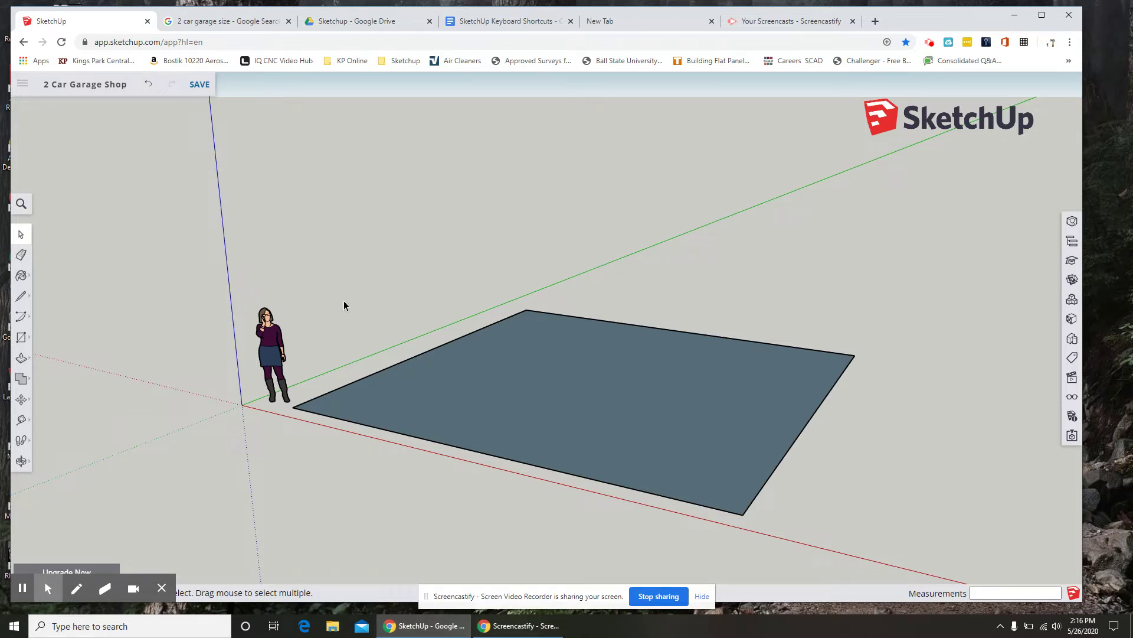
click(506, 23)
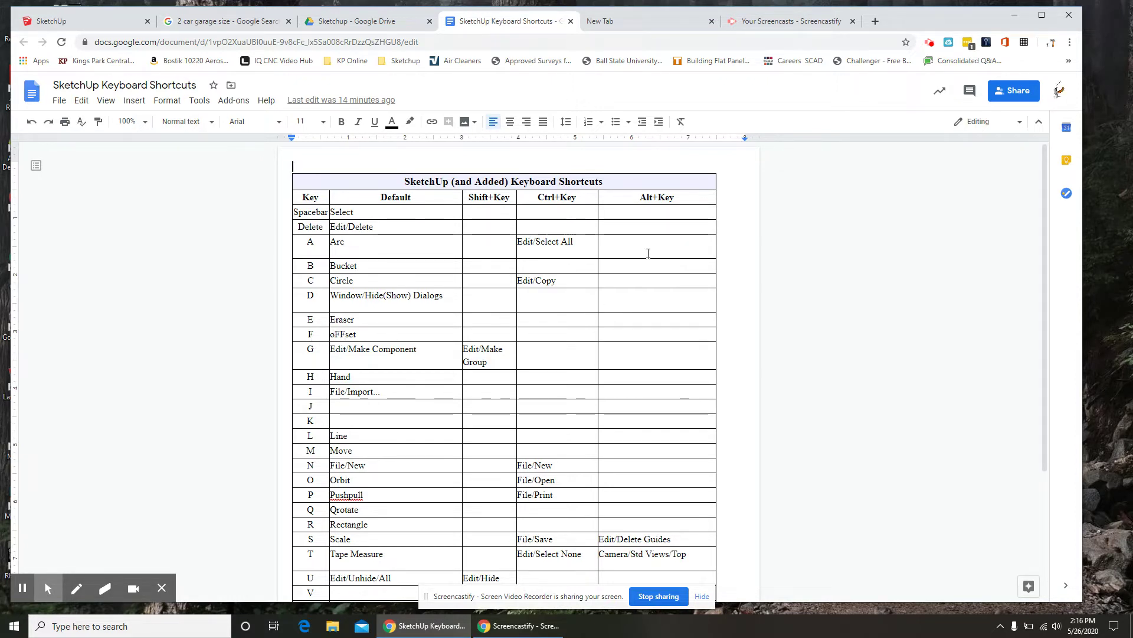
click(82, 22)
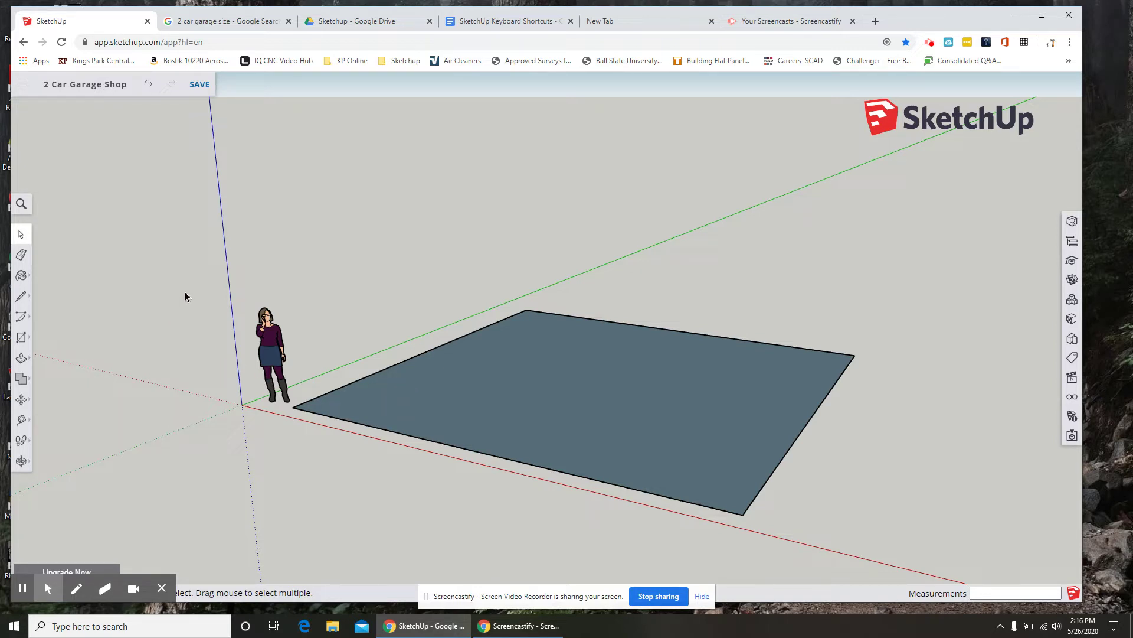
key(f)
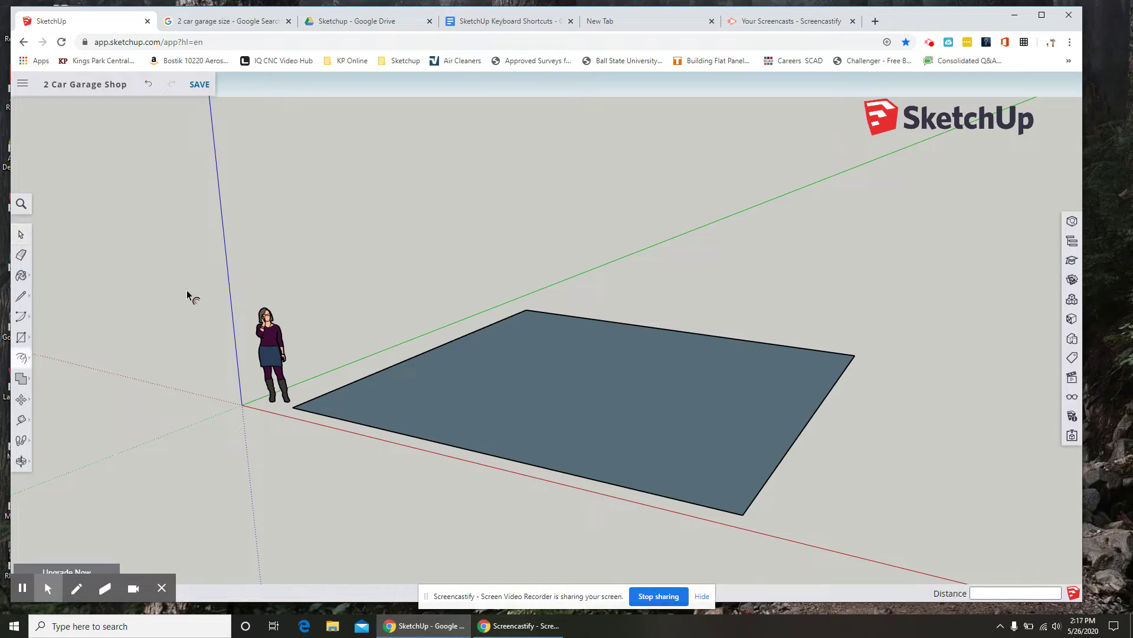
click(364, 377)
click(362, 378)
click(21, 235)
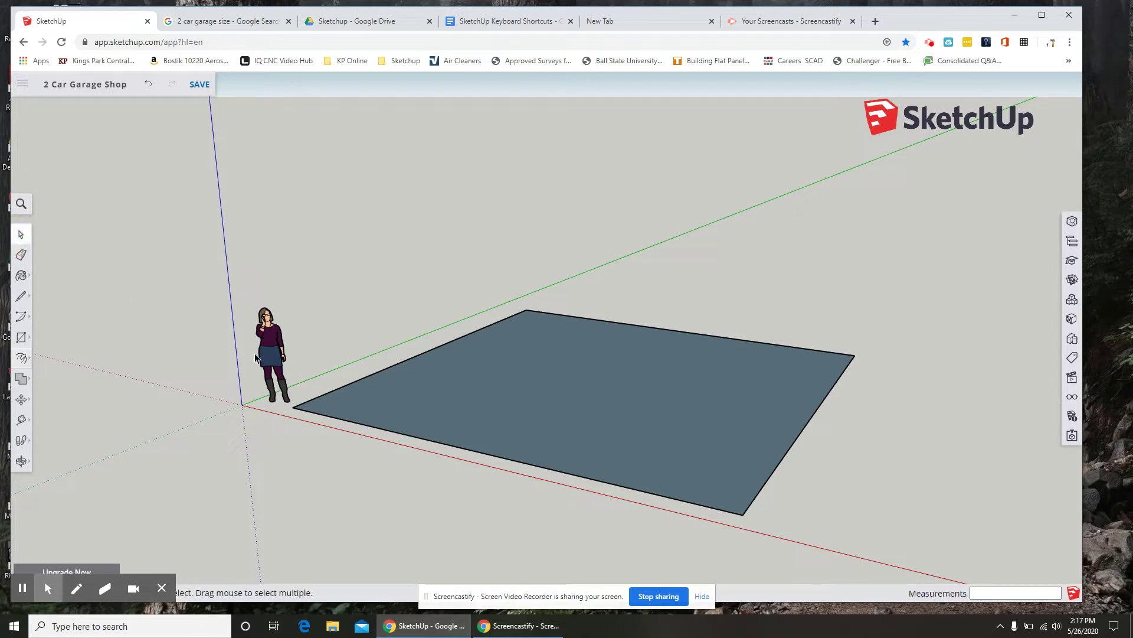
Step: Offset the floor rectangle's edges inward by 4 inches to outline the wall thickness
click(354, 385)
key(f)
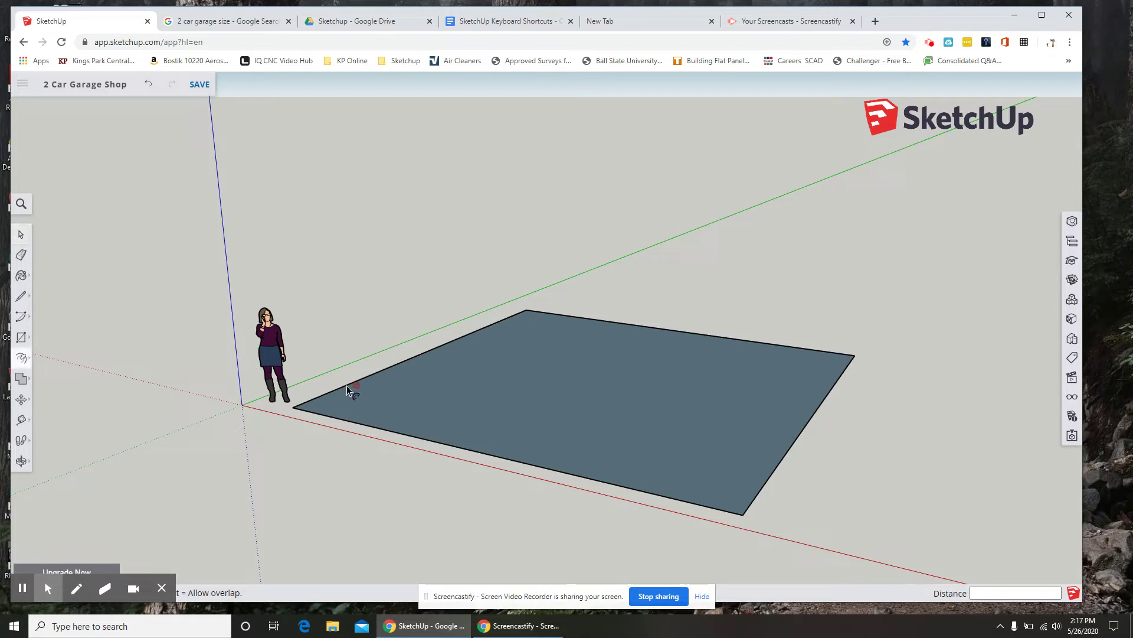
scroll(347, 397, up, 1)
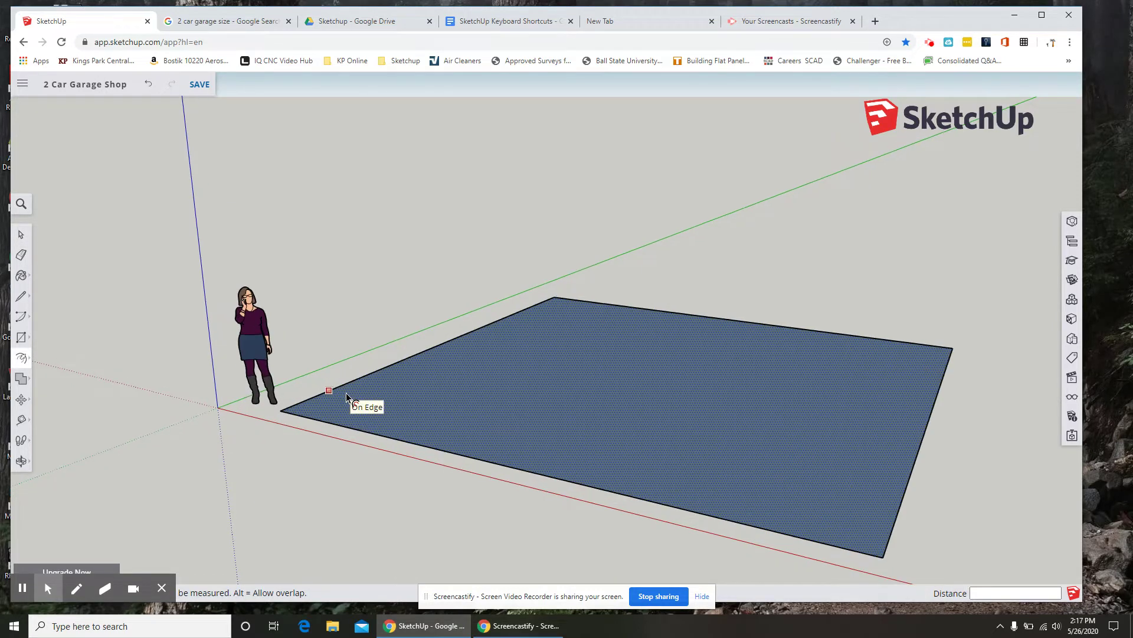
click(342, 394)
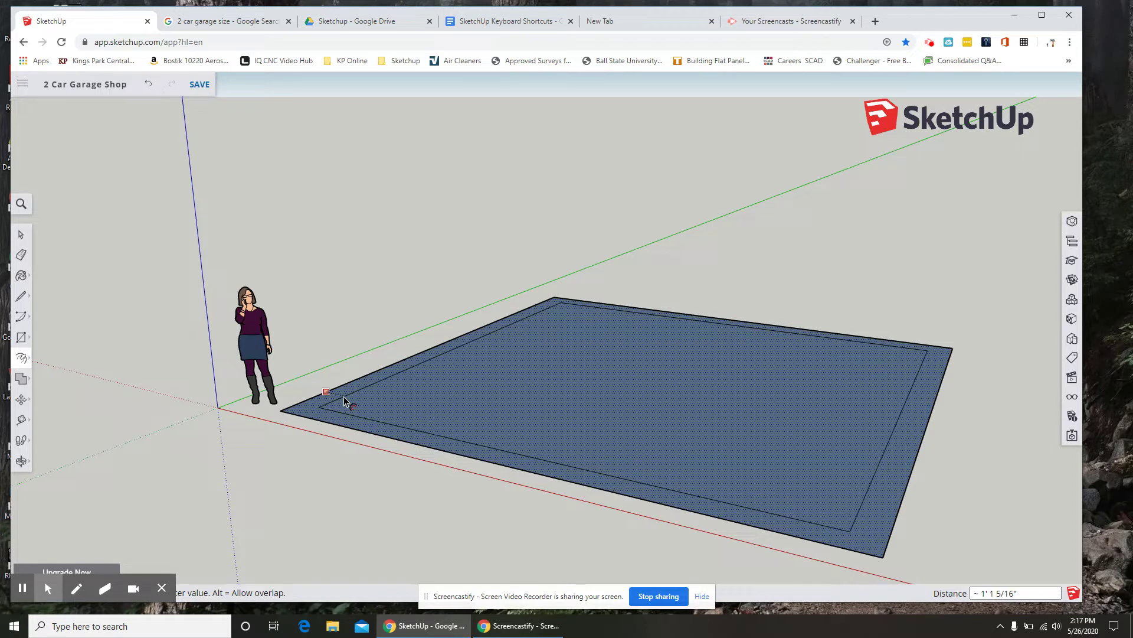
text(4)
key(Return)
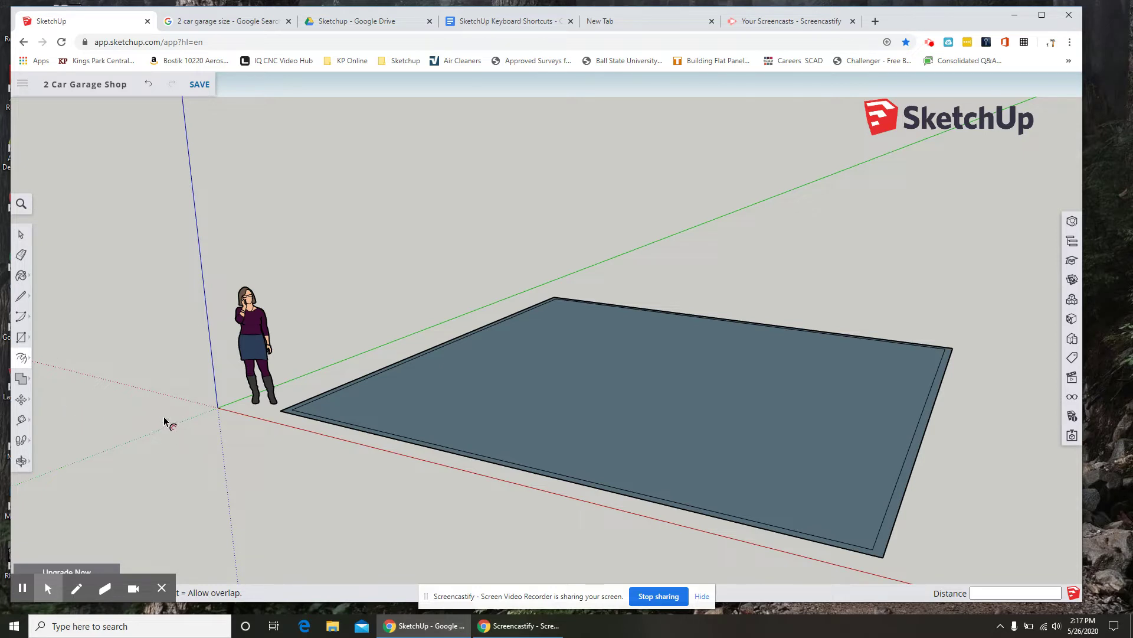
Step: Check the Push/Pull shortcut in the SketchUp Keyboard Shortcuts document, and raise the narrow border strip 8' to form the garage walls
click(466, 21)
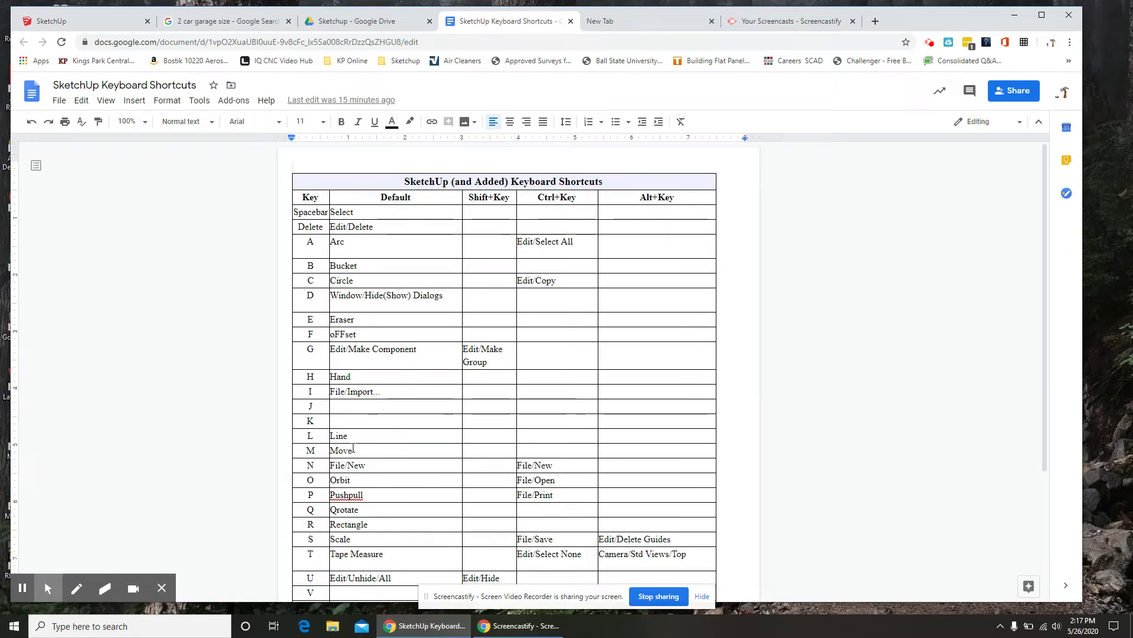
click(71, 22)
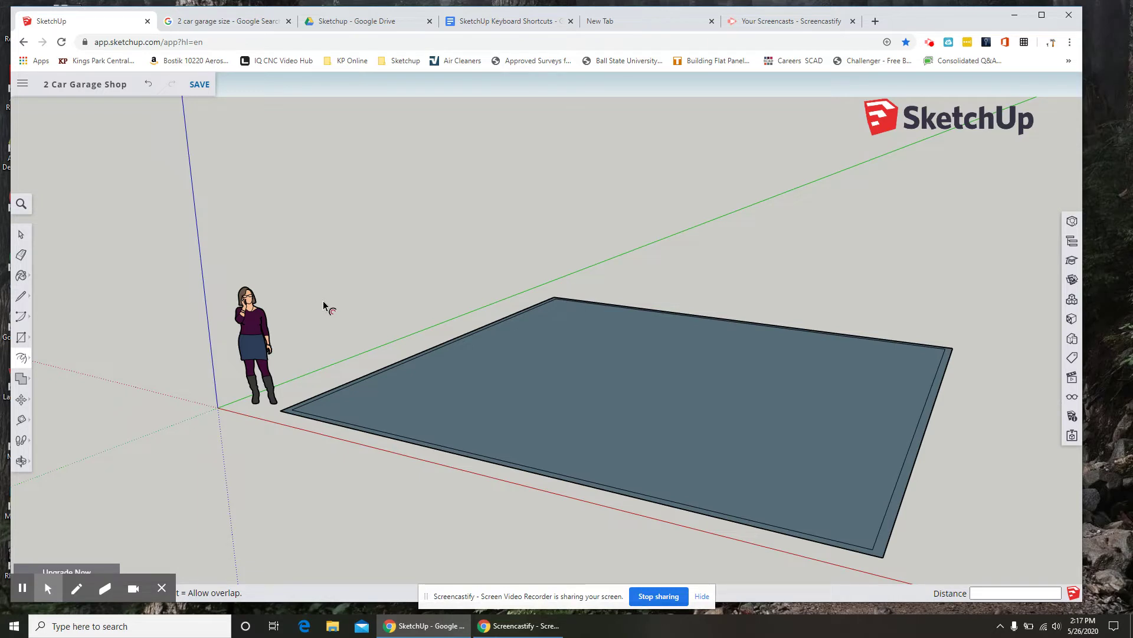
key(p)
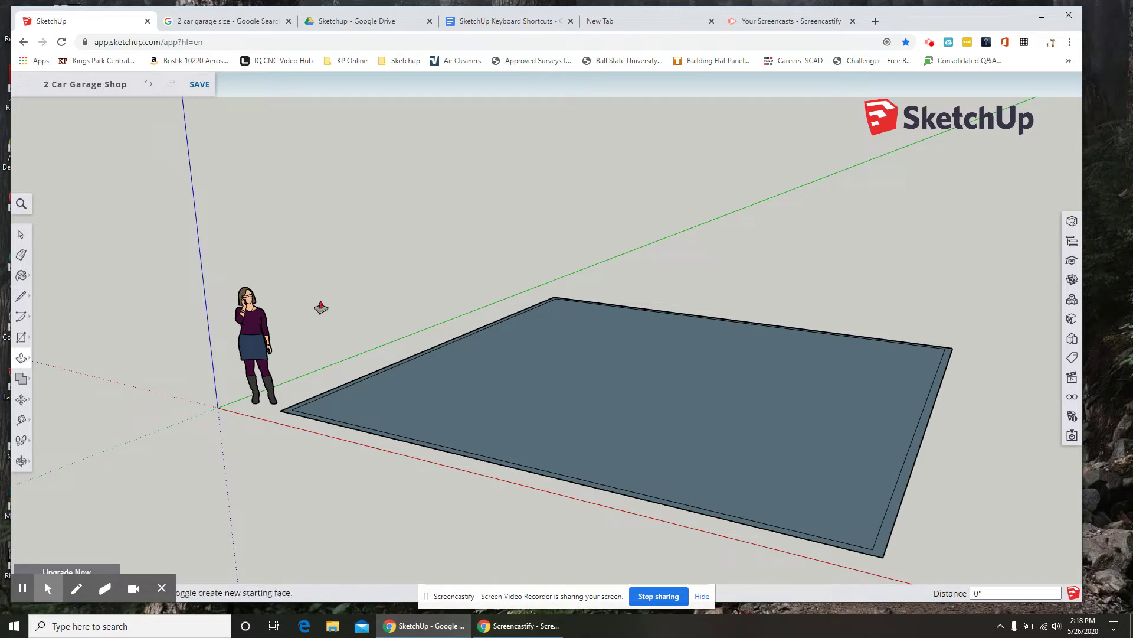
click(23, 363)
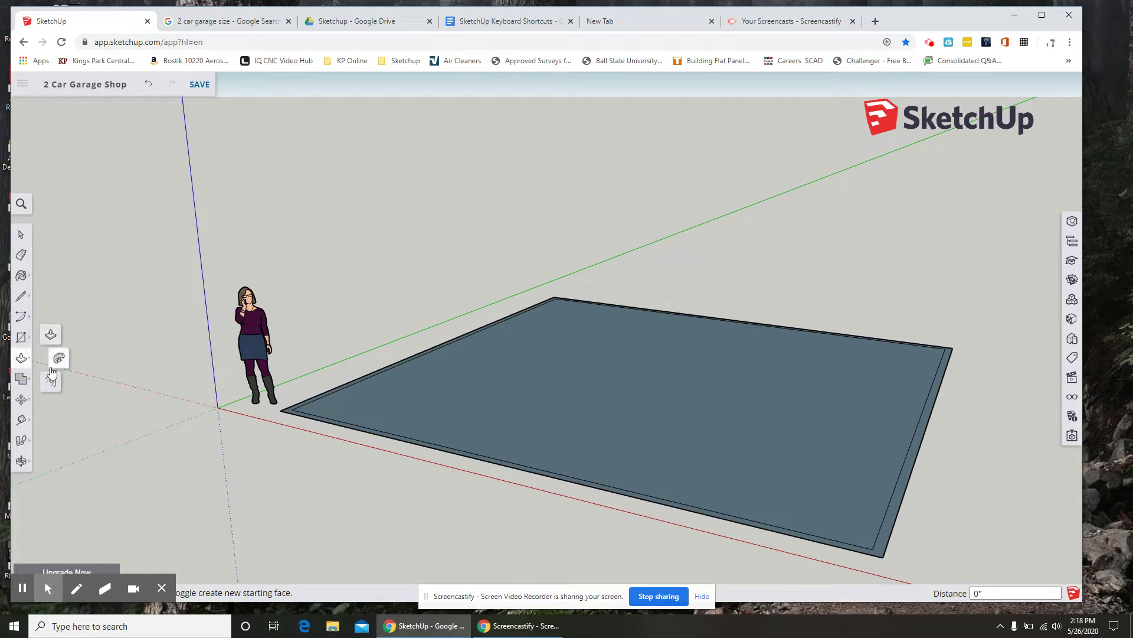
click(53, 338)
scroll(325, 393, up, 2)
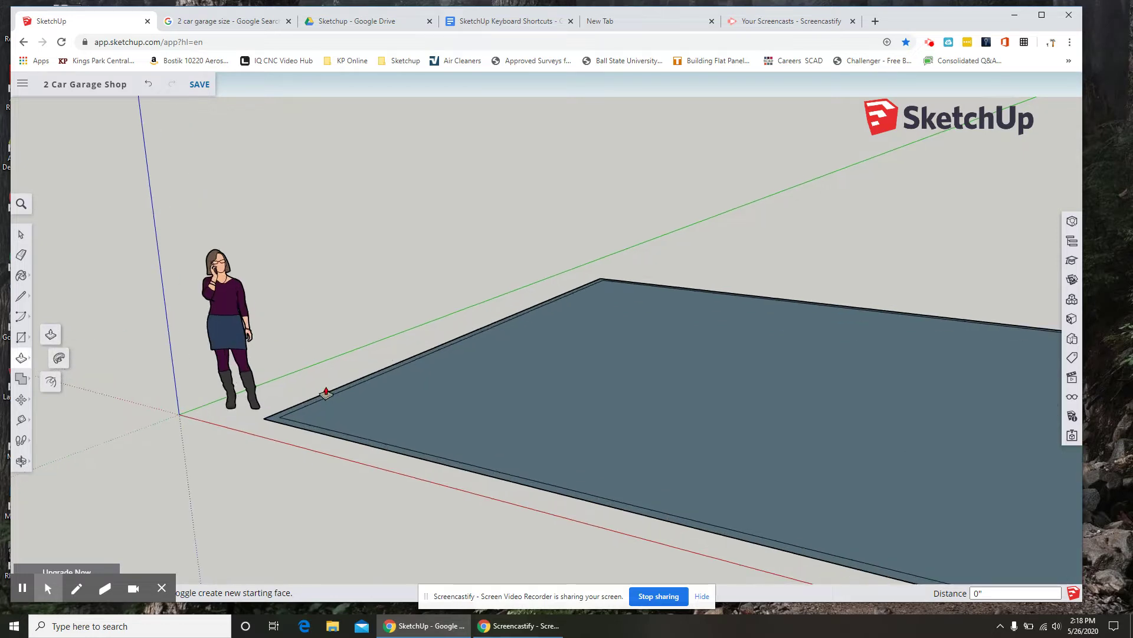
scroll(326, 392, up, 3)
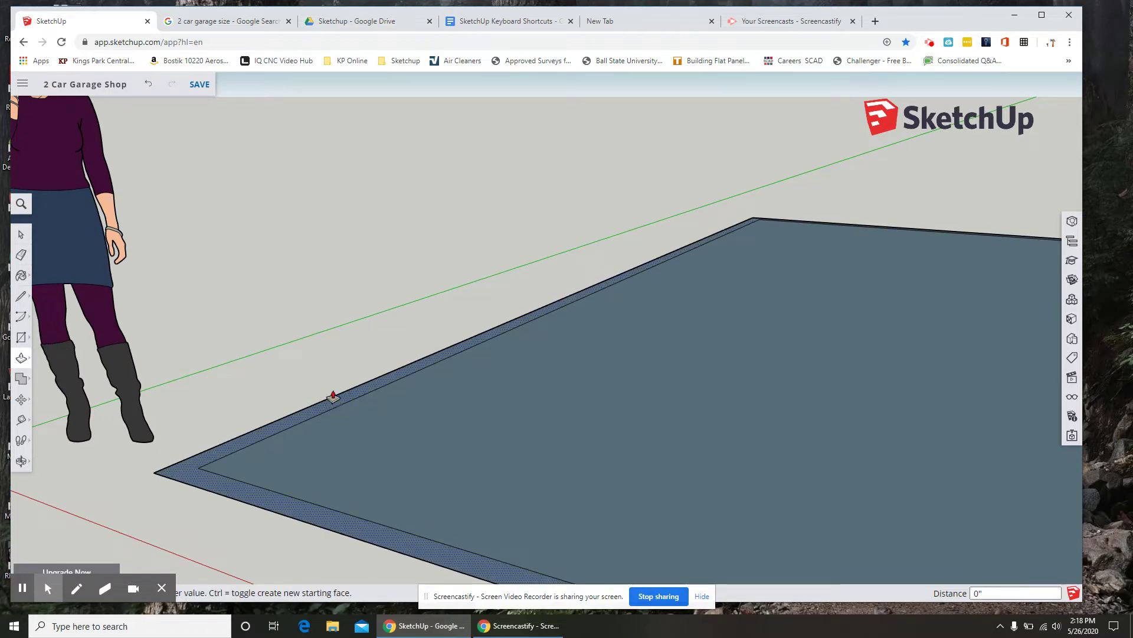
scroll(352, 337, down, 5)
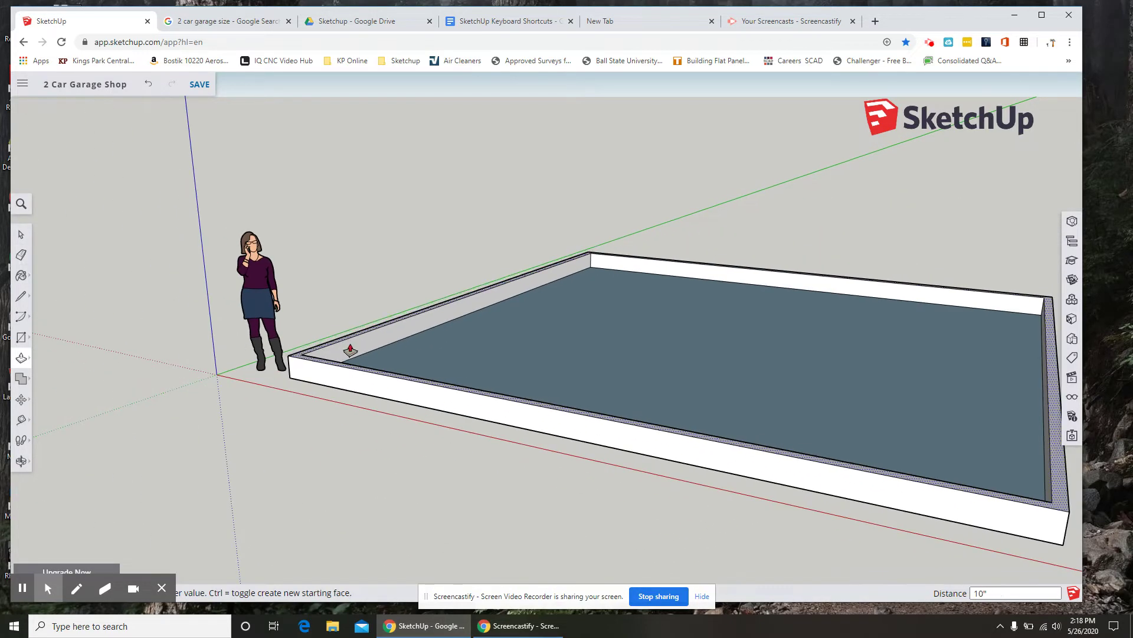
scroll(350, 351, down, 1)
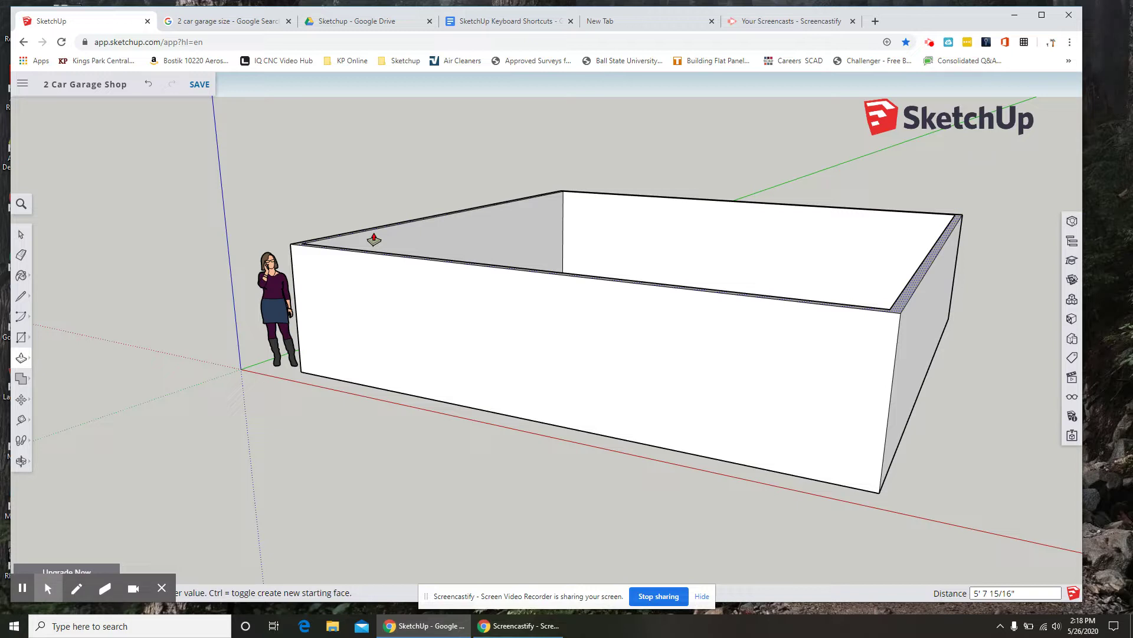
text(8')
key(Return)
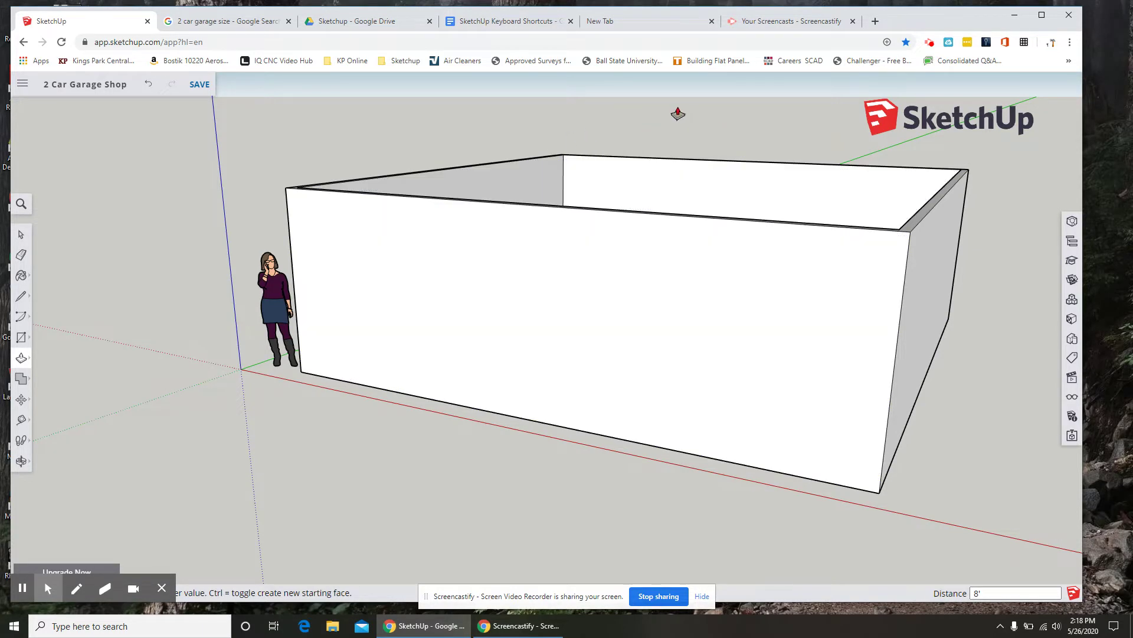
click(21, 234)
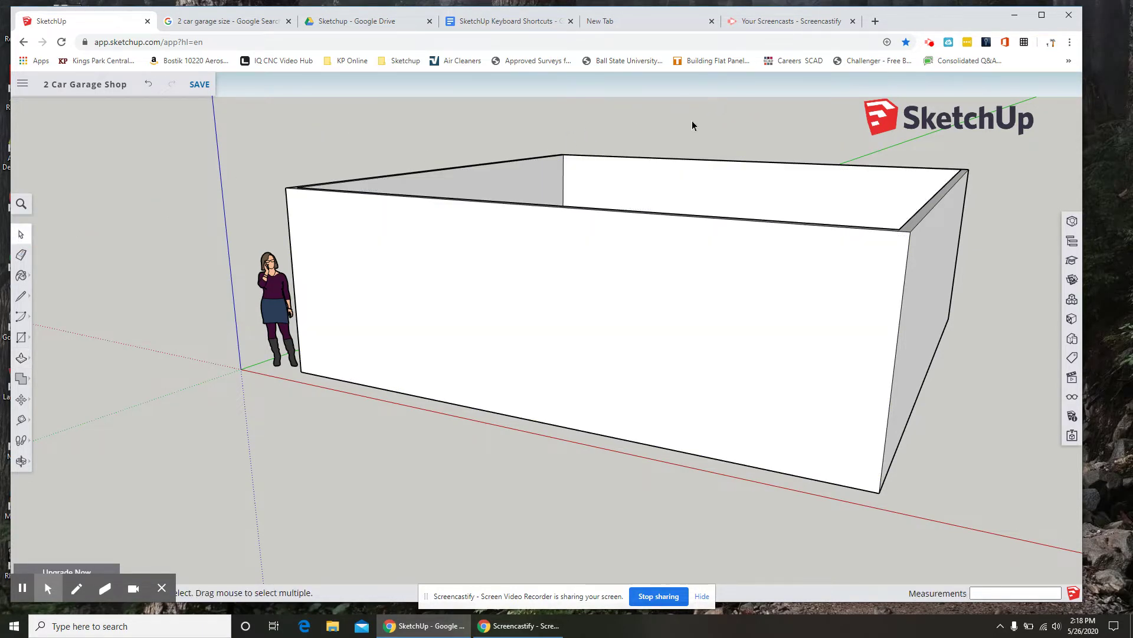
key(o)
drag(692, 125, 727, 255)
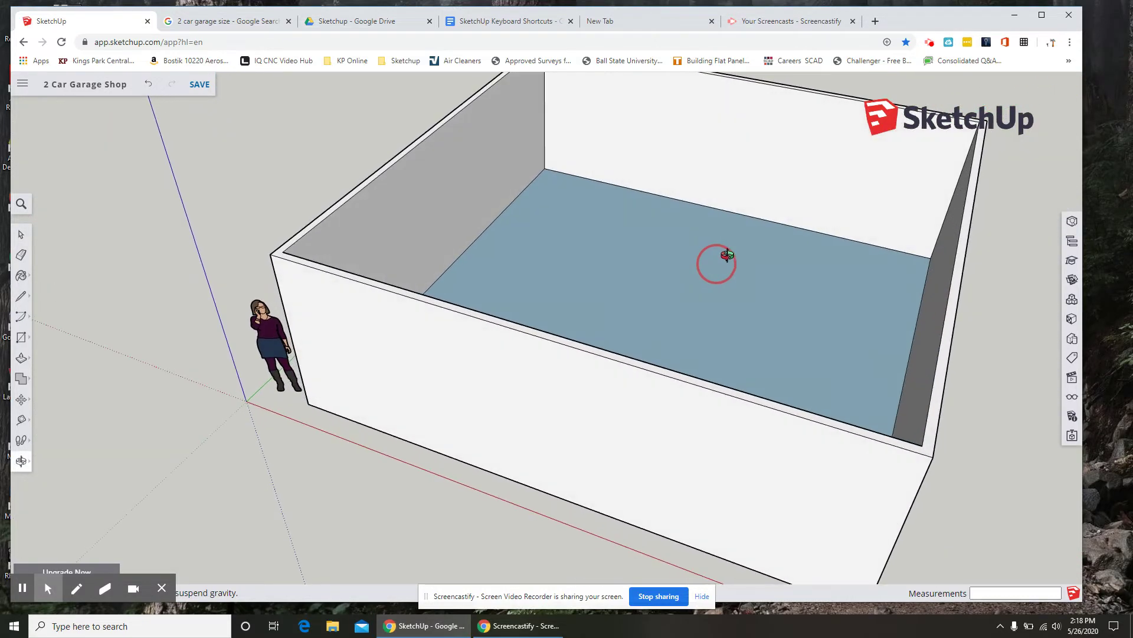
middle_drag(727, 255, 753, 222)
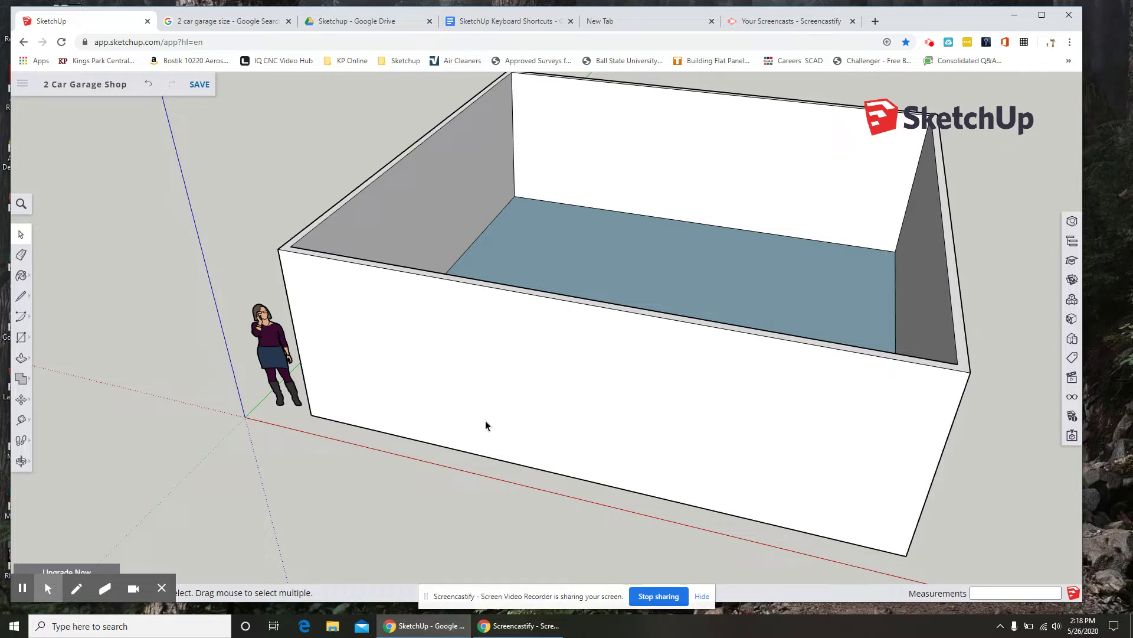
Step: Search Google for "2 car garage door size" in place of the earlier garage size query
click(246, 23)
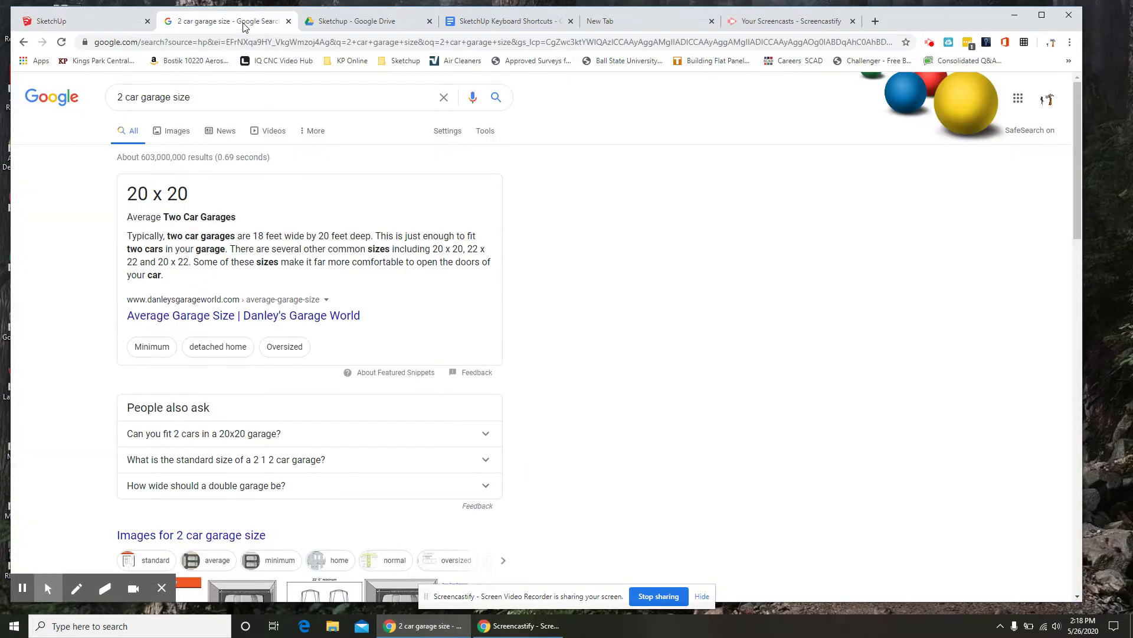
click(192, 97)
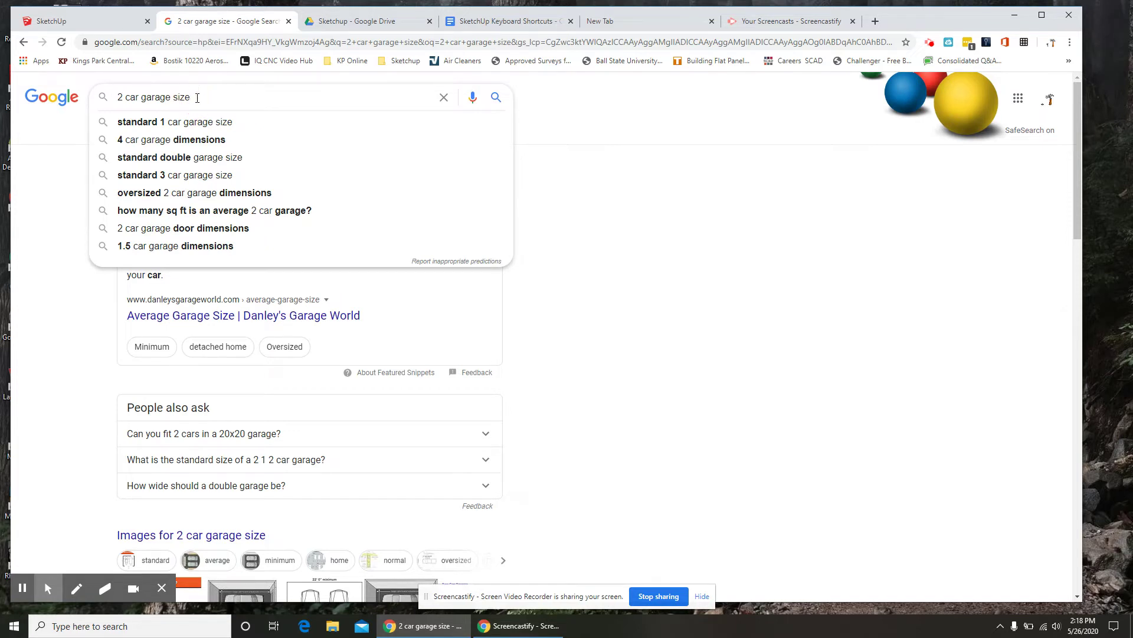
key(BackSpace)
text(door)
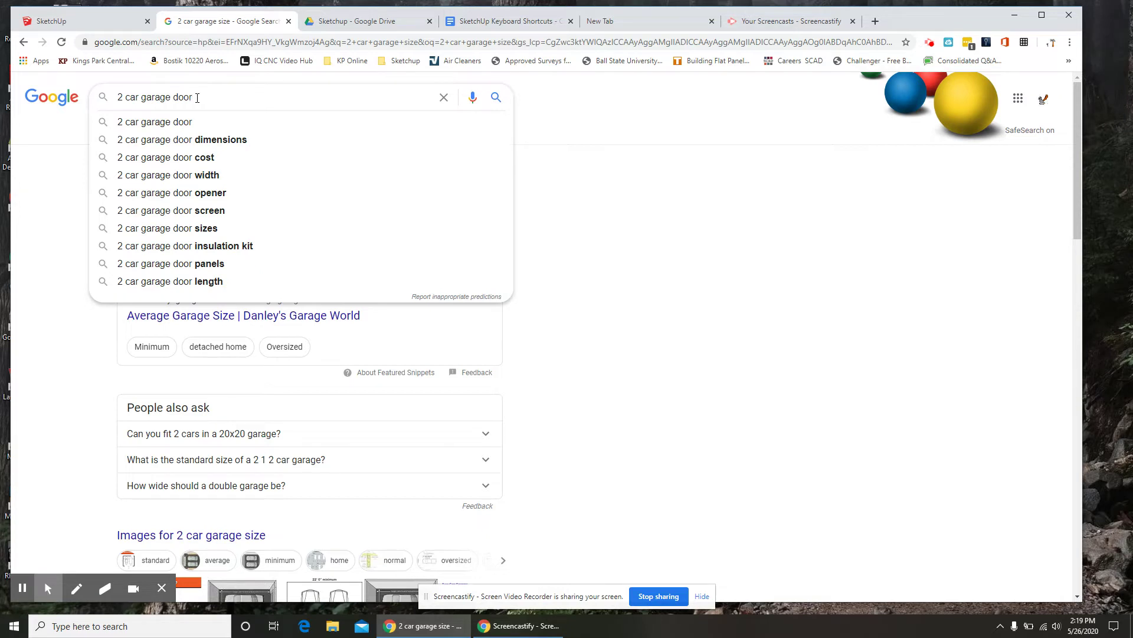
text( size)
key(Return)
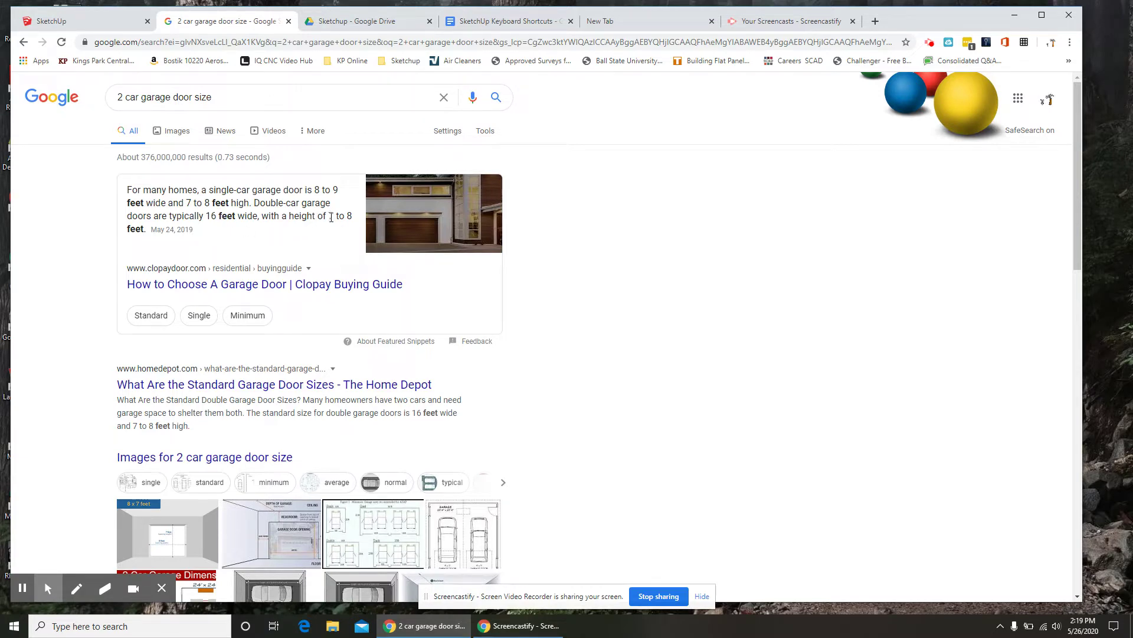
Step: Return to the garage model and mark a tape-measure guide point 4' along the front wall's bottom edge from the corner beside the figure
click(81, 22)
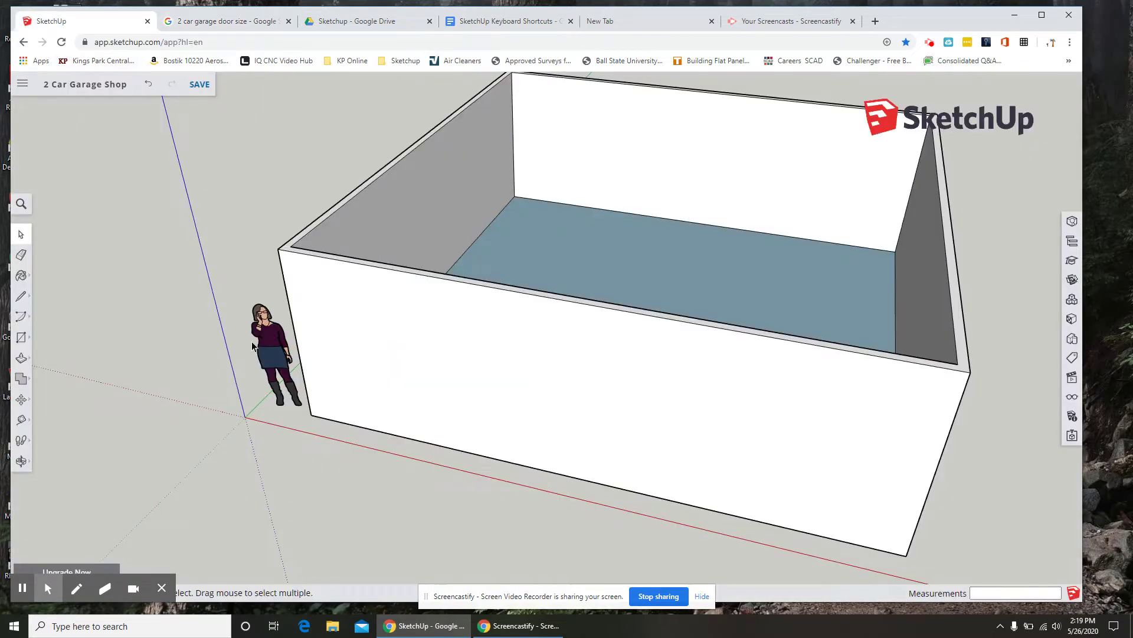
middle_drag(399, 440, 336, 321)
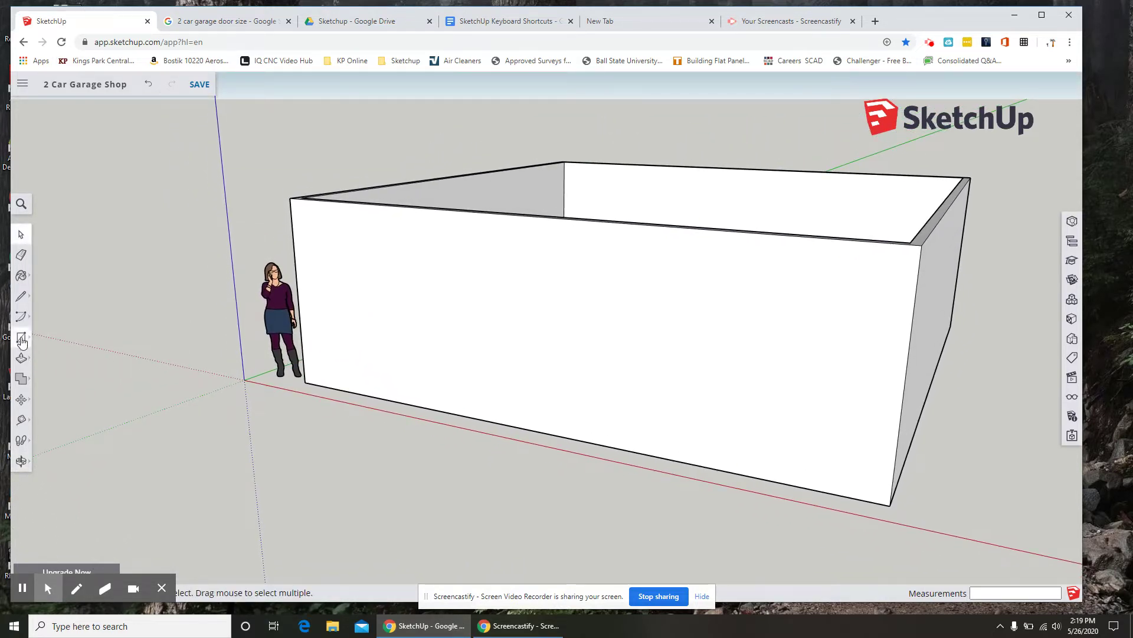
click(23, 339)
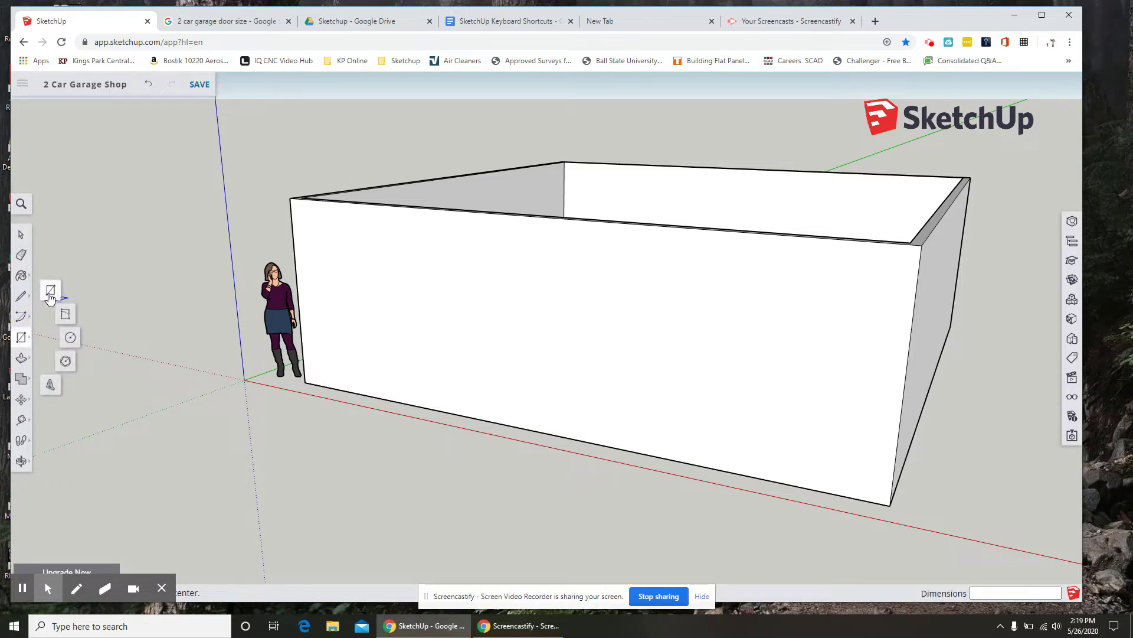
click(49, 298)
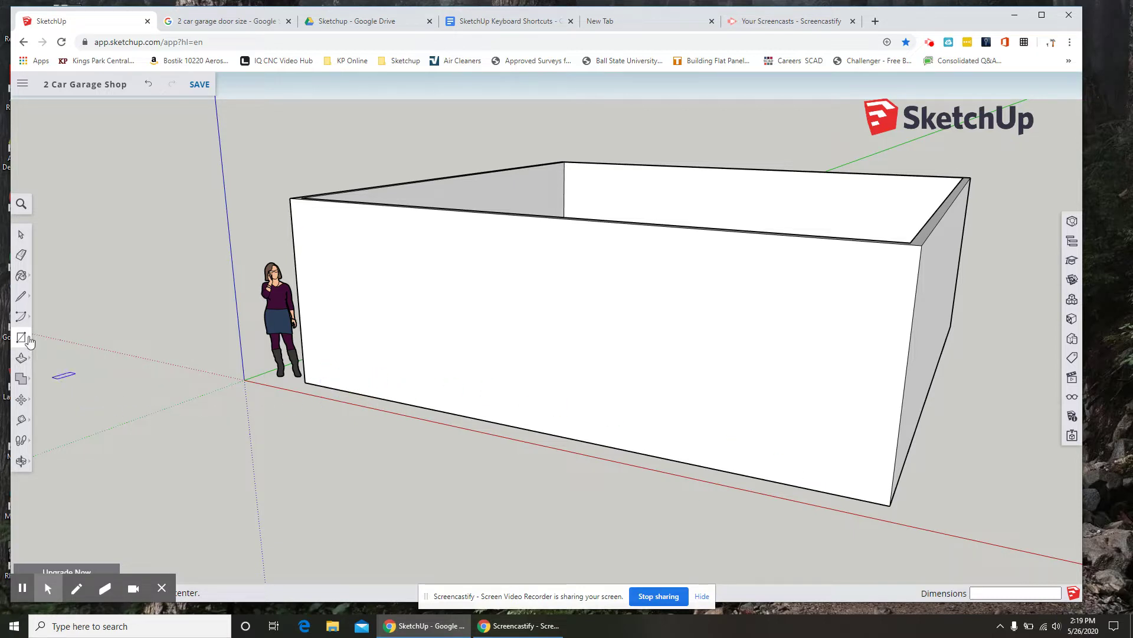
click(21, 421)
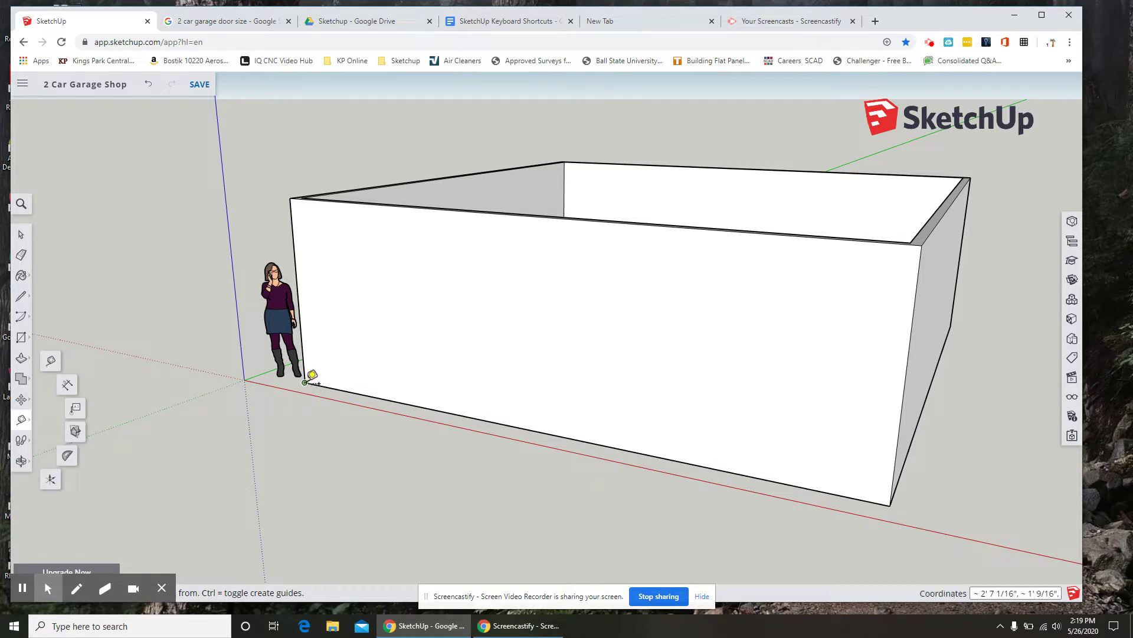
click(305, 382)
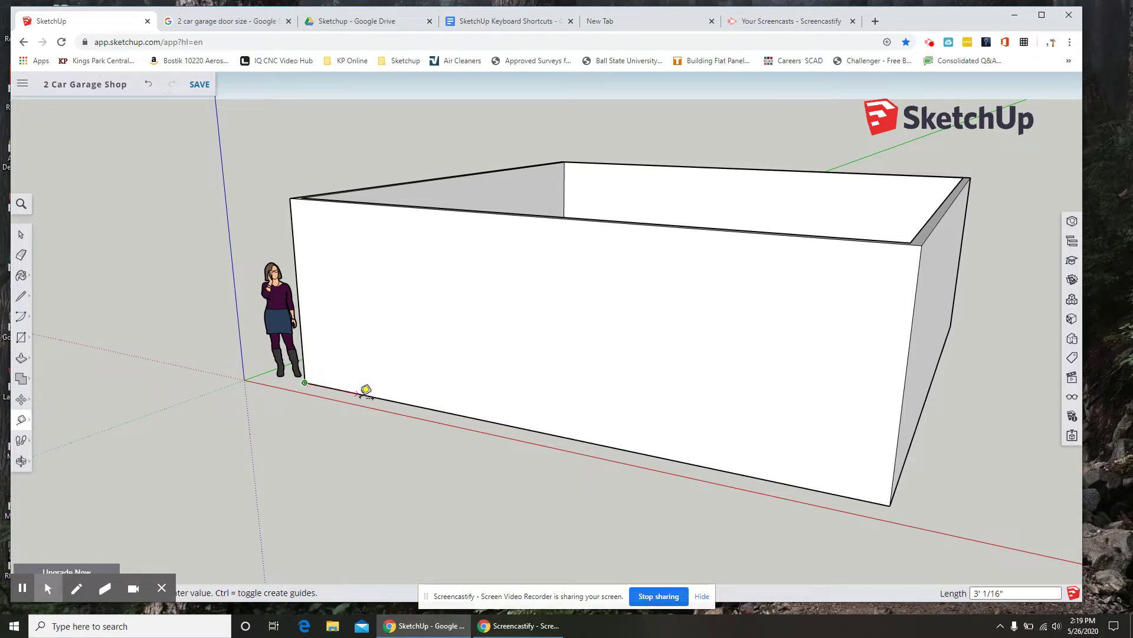
text(4)
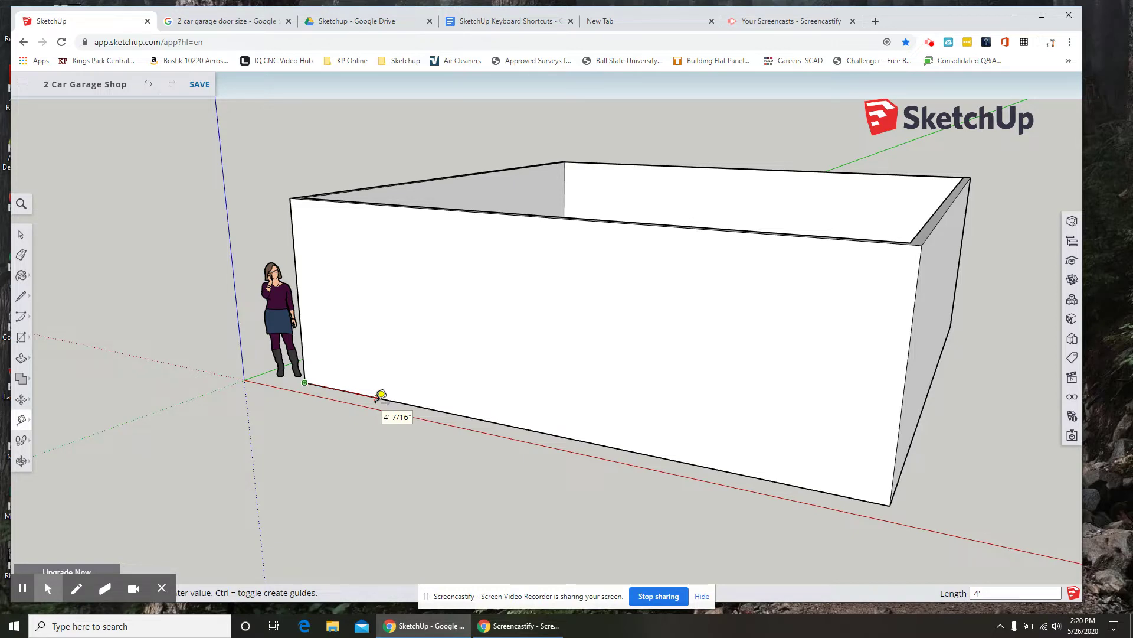
text(')
key(Return)
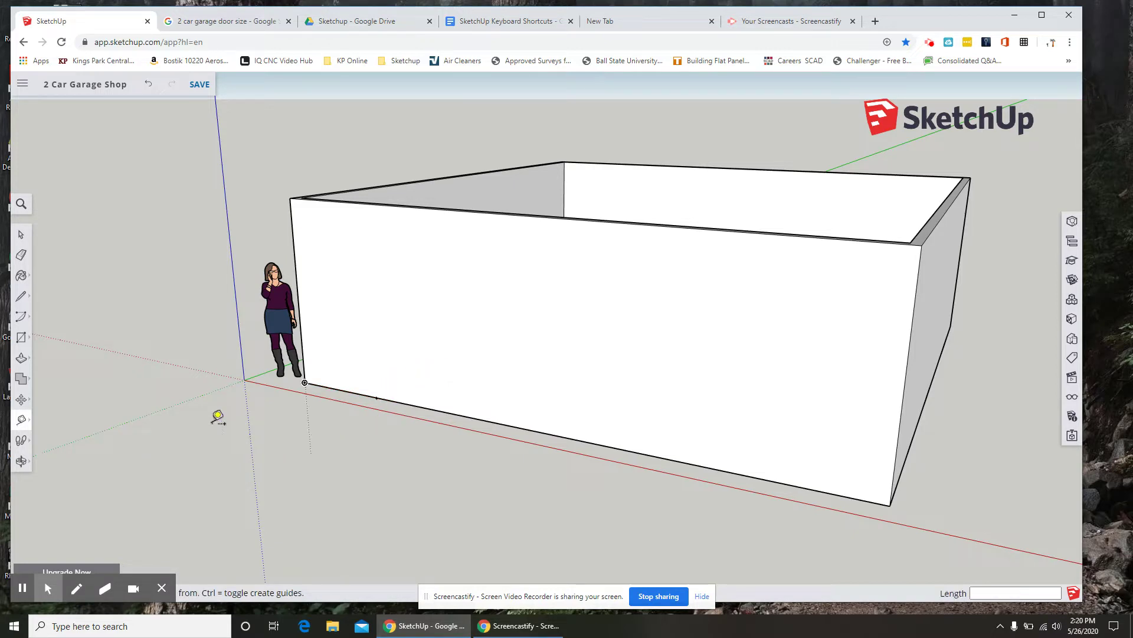
Step: Draw a 16' by 7' garage door rectangle on the front wall, starting at the guide point on its bottom edge
scroll(378, 397, up, 2)
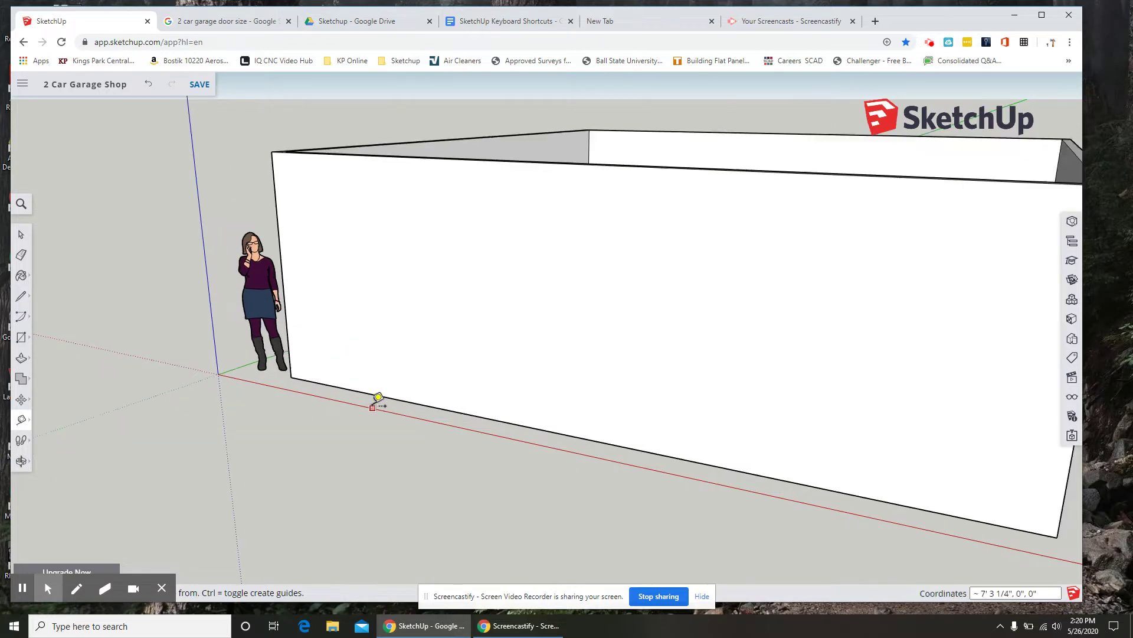
scroll(378, 397, up, 3)
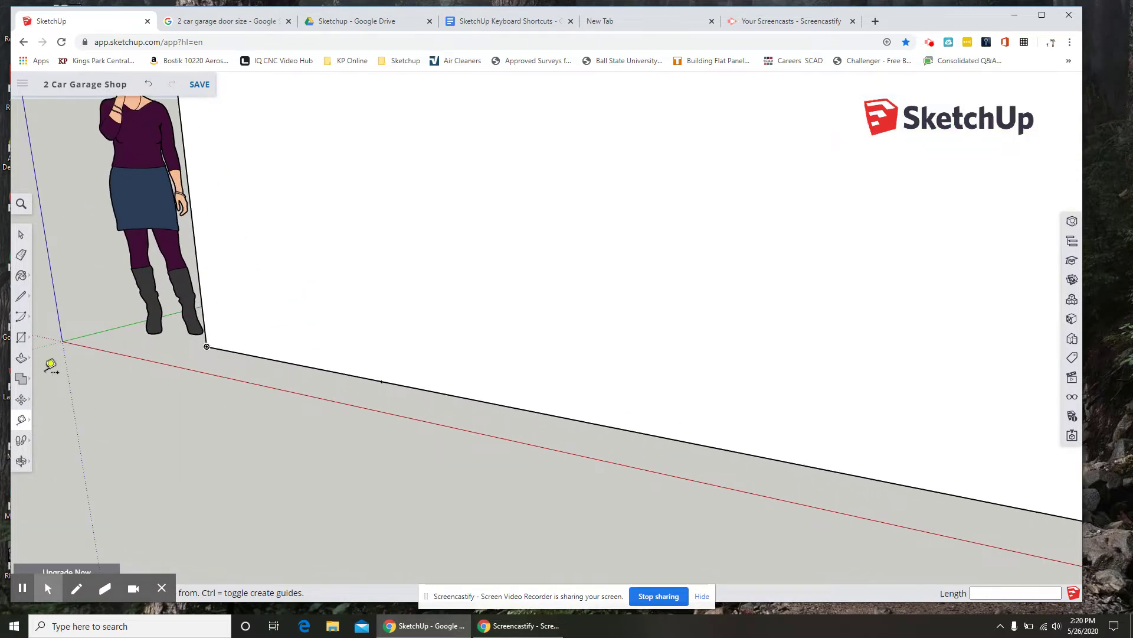
click(21, 337)
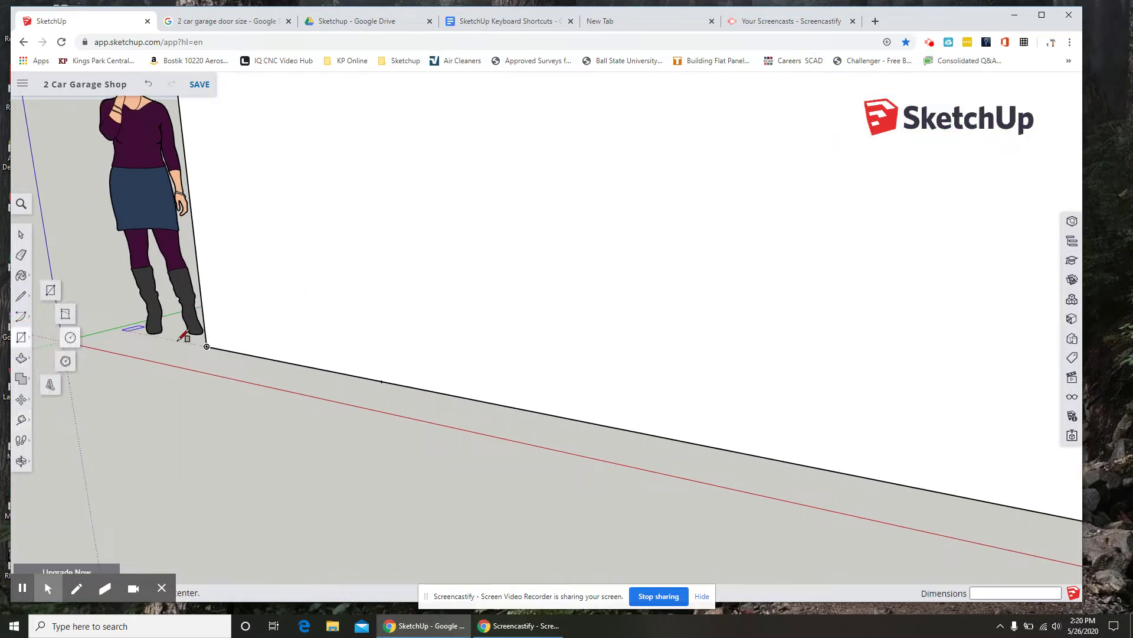
click(381, 381)
scroll(465, 317, down, 3)
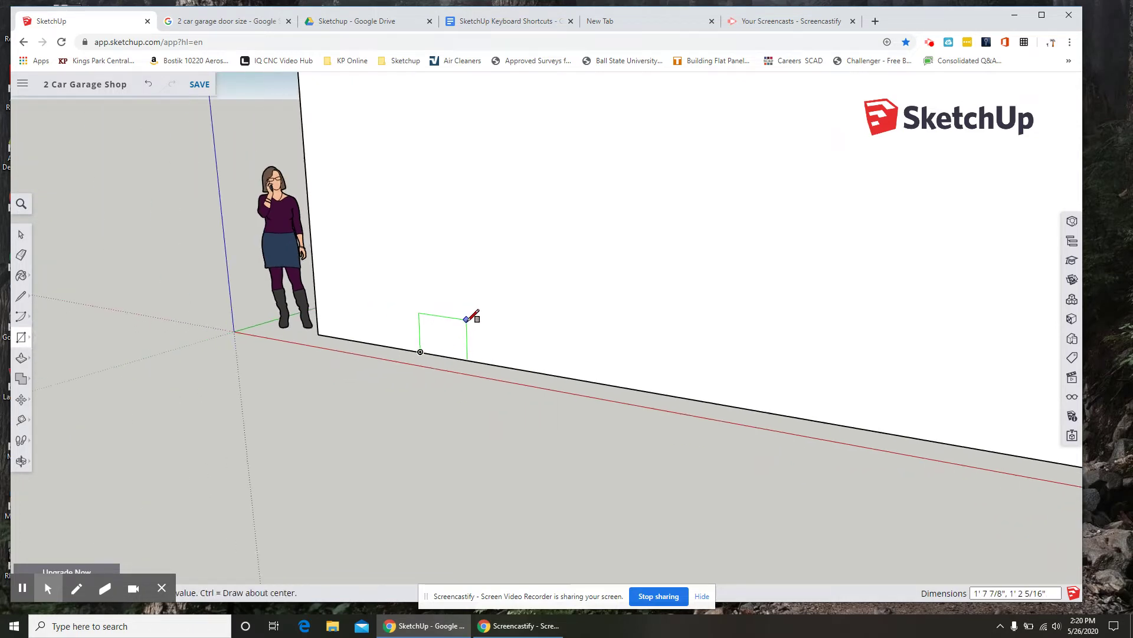
scroll(471, 317, down, 4)
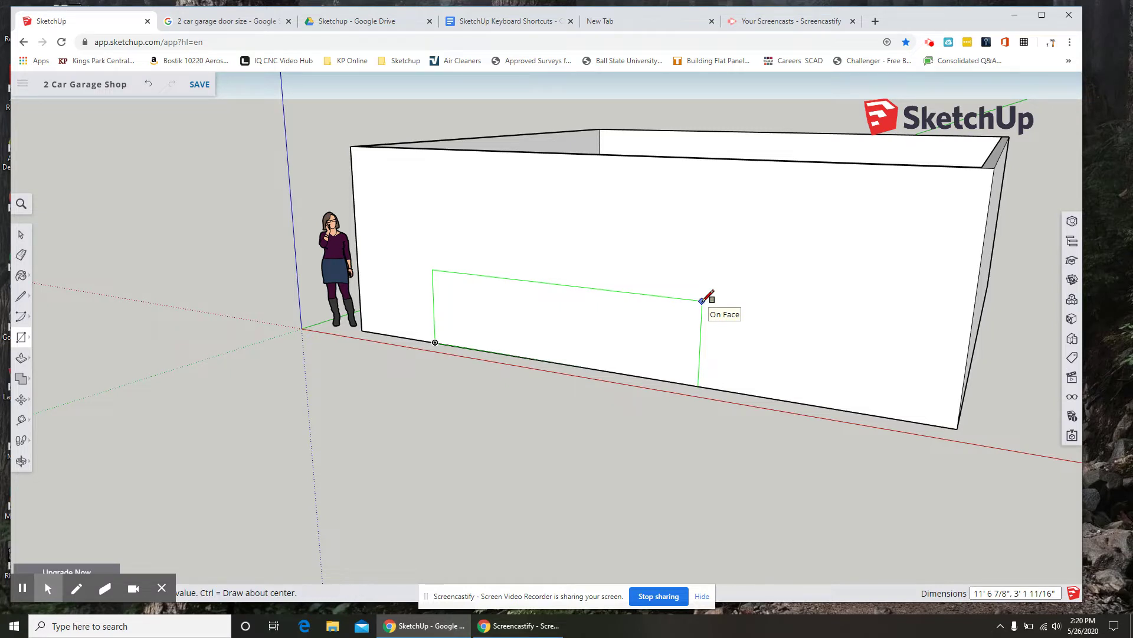
text(16',7)
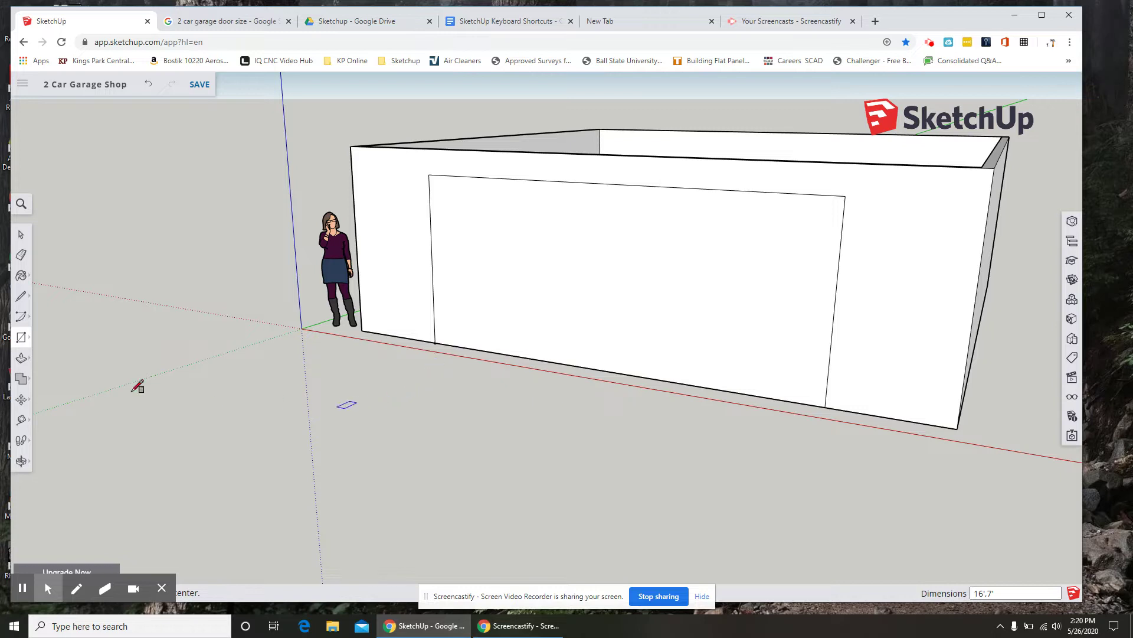
Step: Push the door rectangle 4" inward through the front wall to cut the garage door opening
click(21, 358)
click(559, 278)
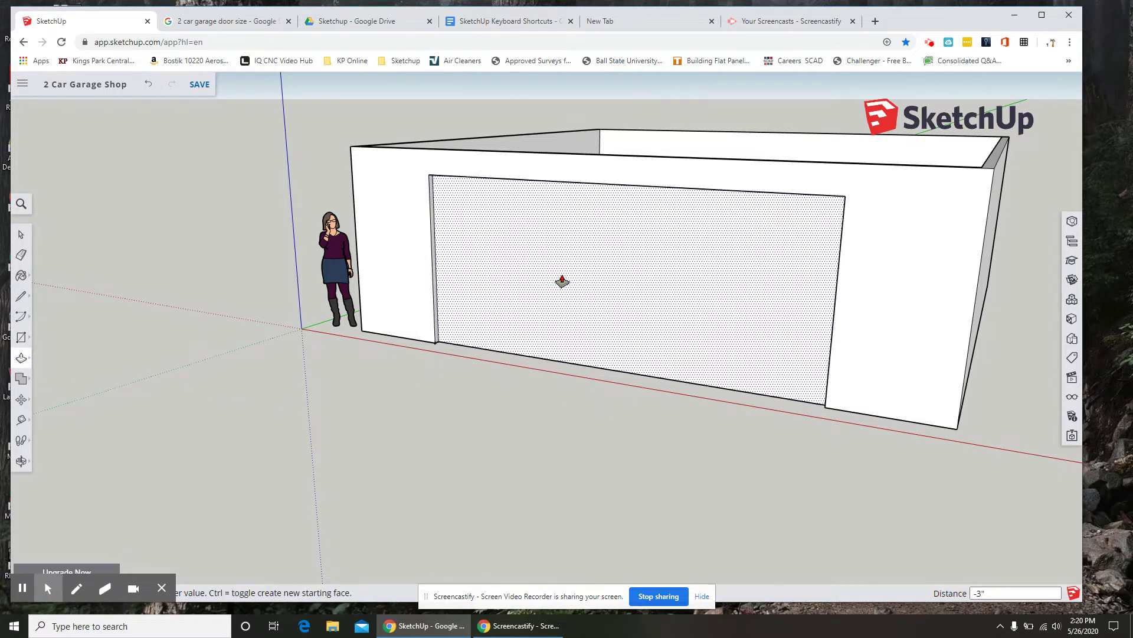
middle_drag(556, 274, 444, 395)
right_click(444, 395)
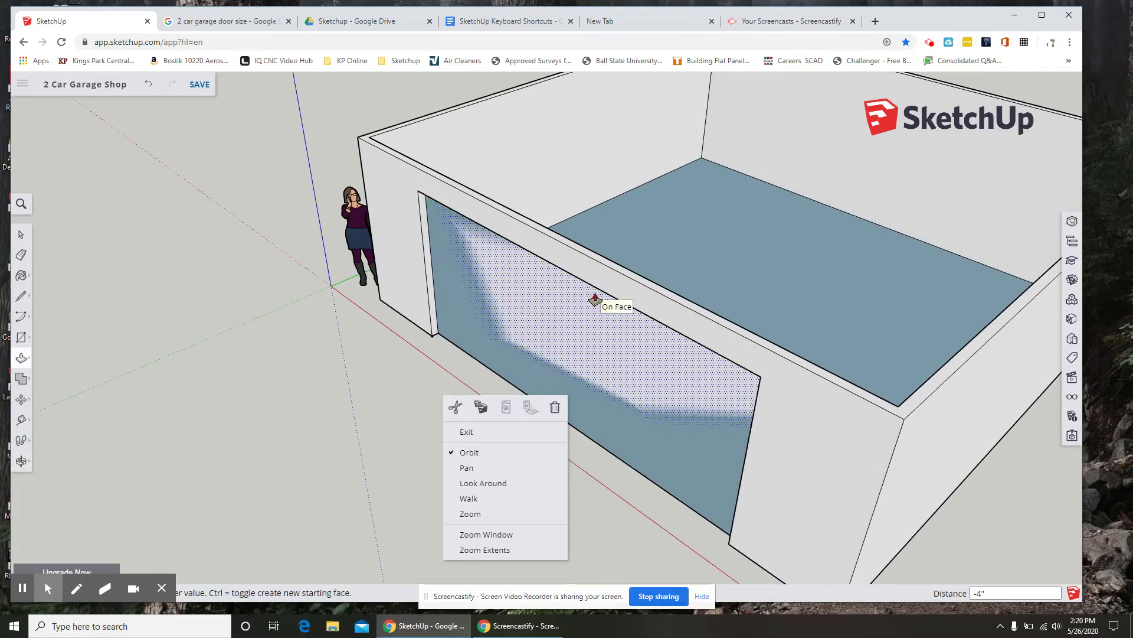
click(636, 273)
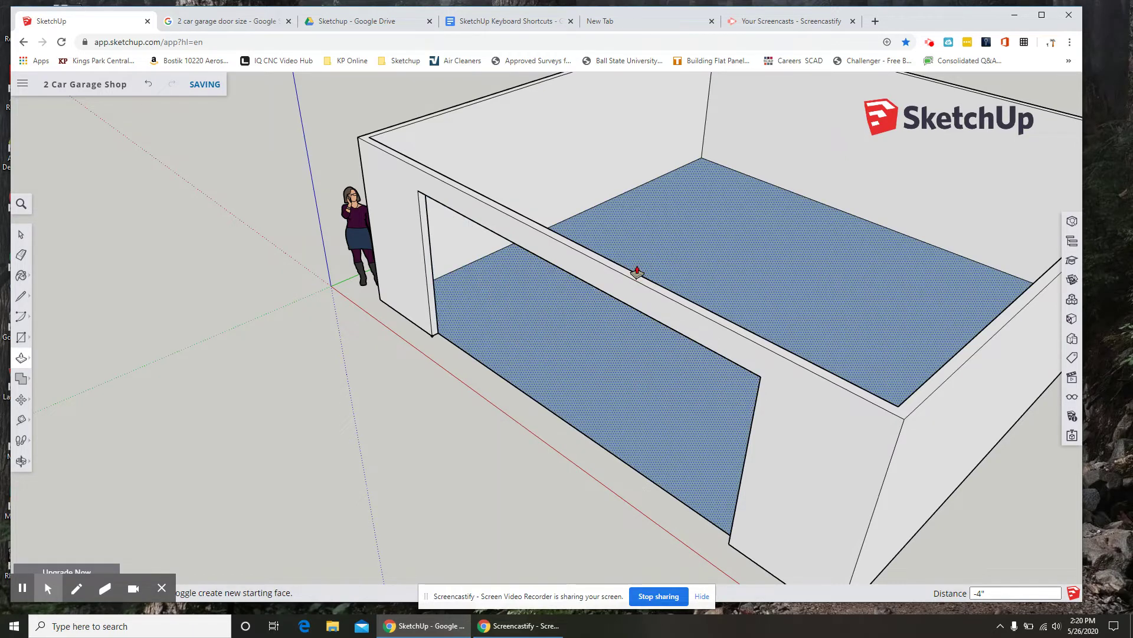
click(21, 234)
middle_drag(391, 423, 411, 387)
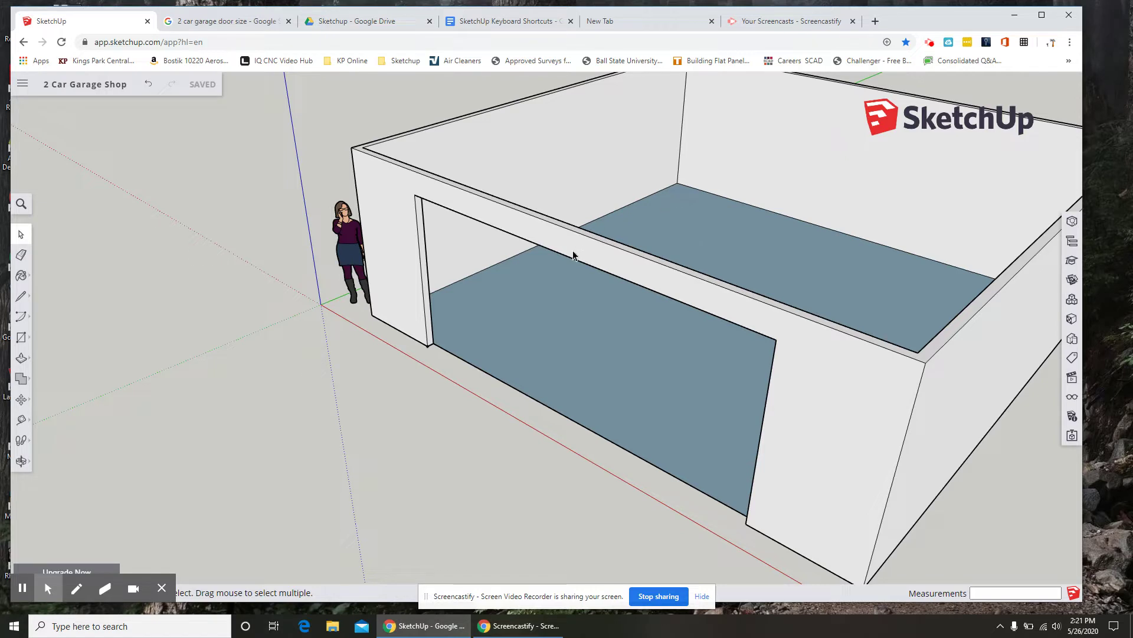
middle_drag(659, 252, 554, 290)
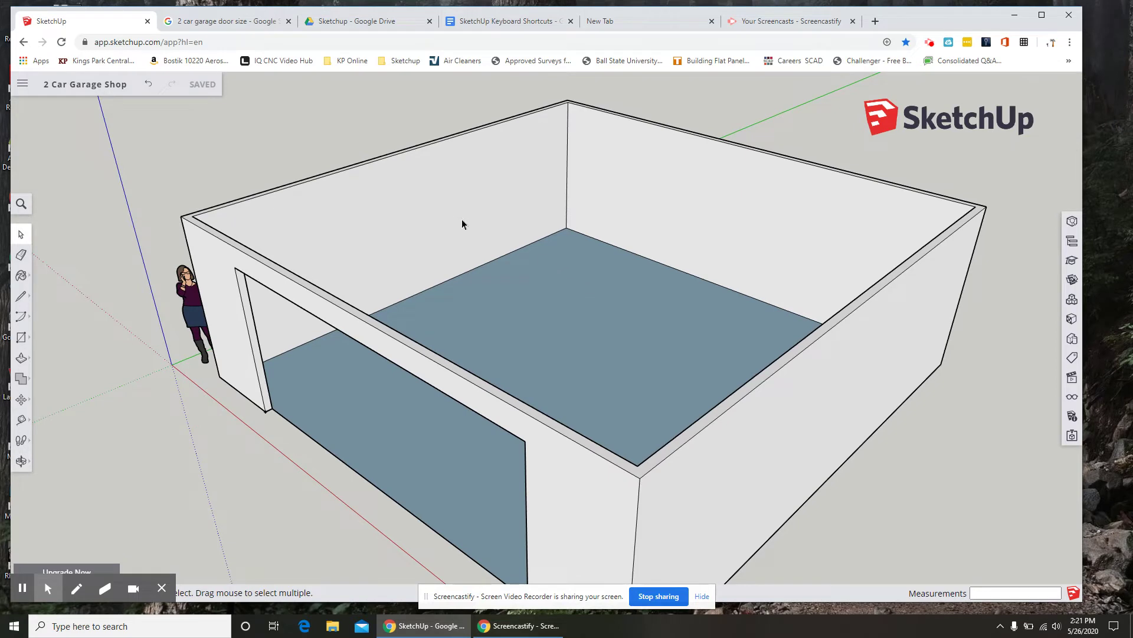
Step: Search Google for the SketchUp warehouse in the empty browser tab and open the 3D Warehouse site
click(608, 22)
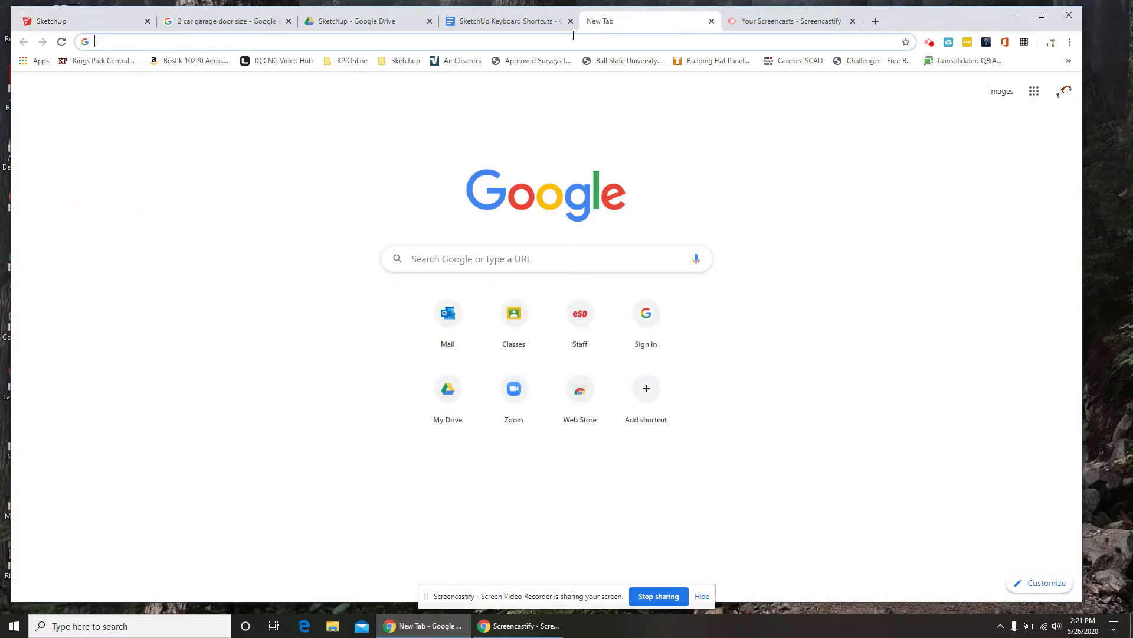
click(437, 258)
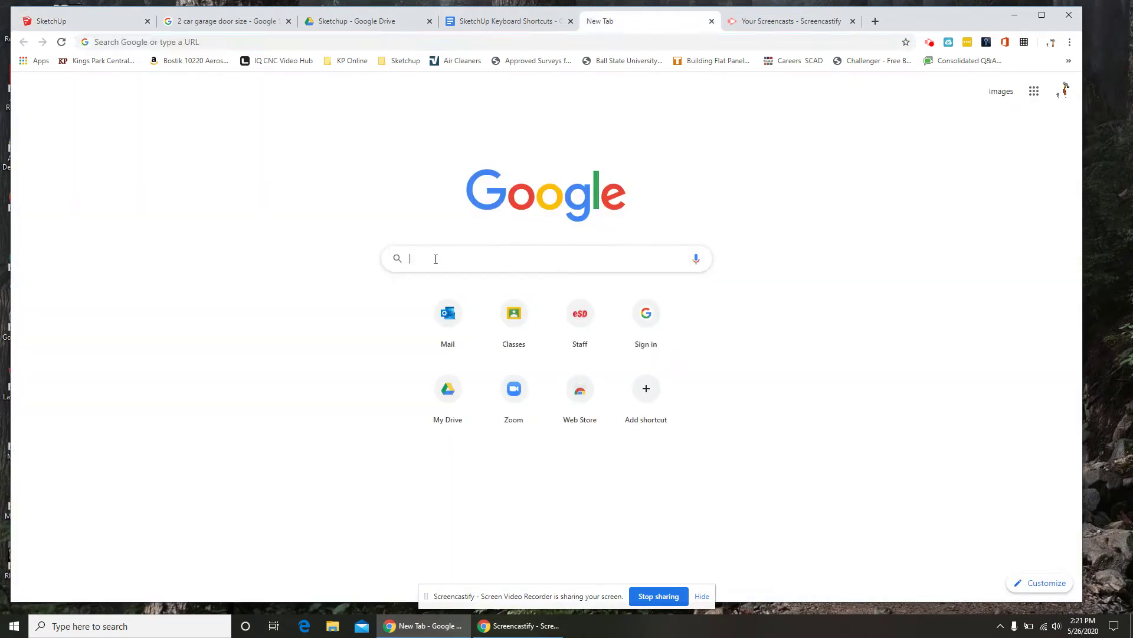
text(sketch)
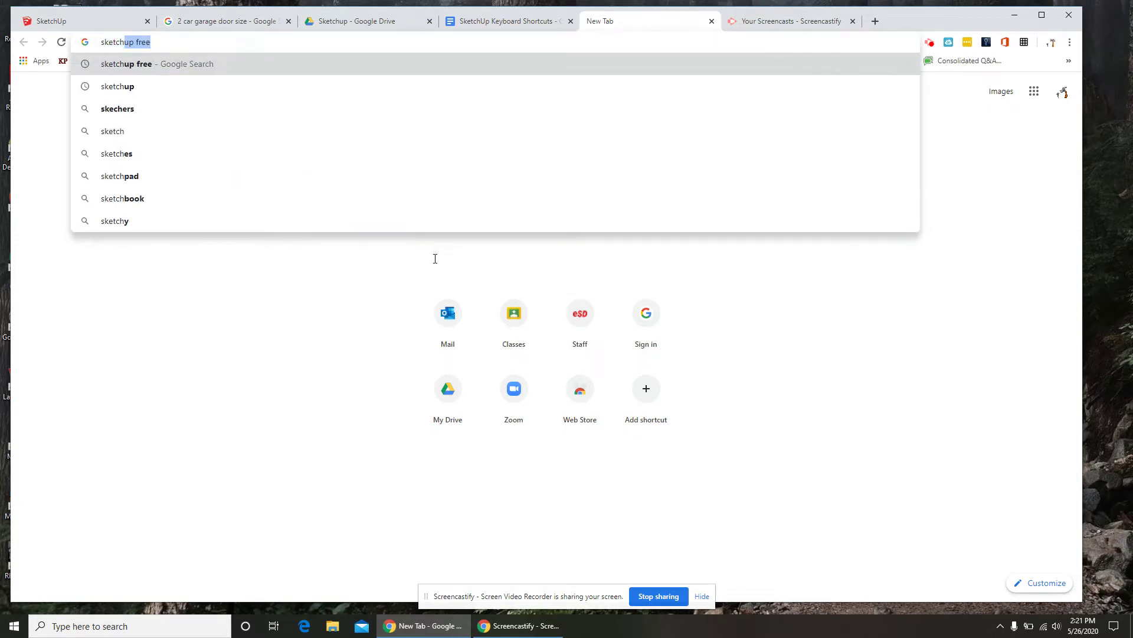
text(p warehouse)
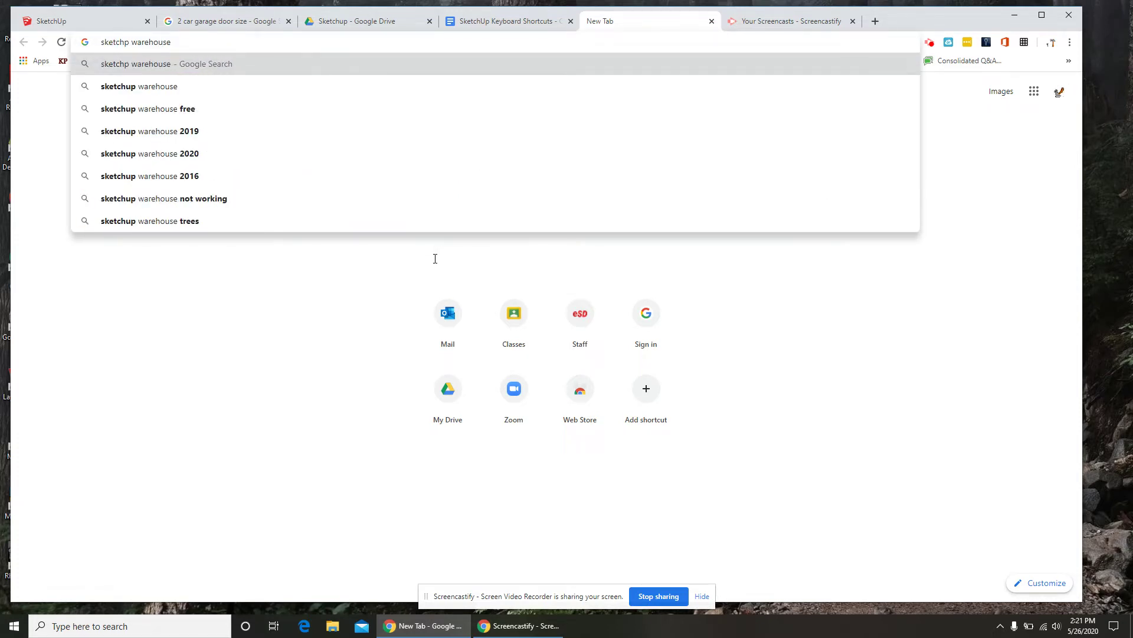
key(Return)
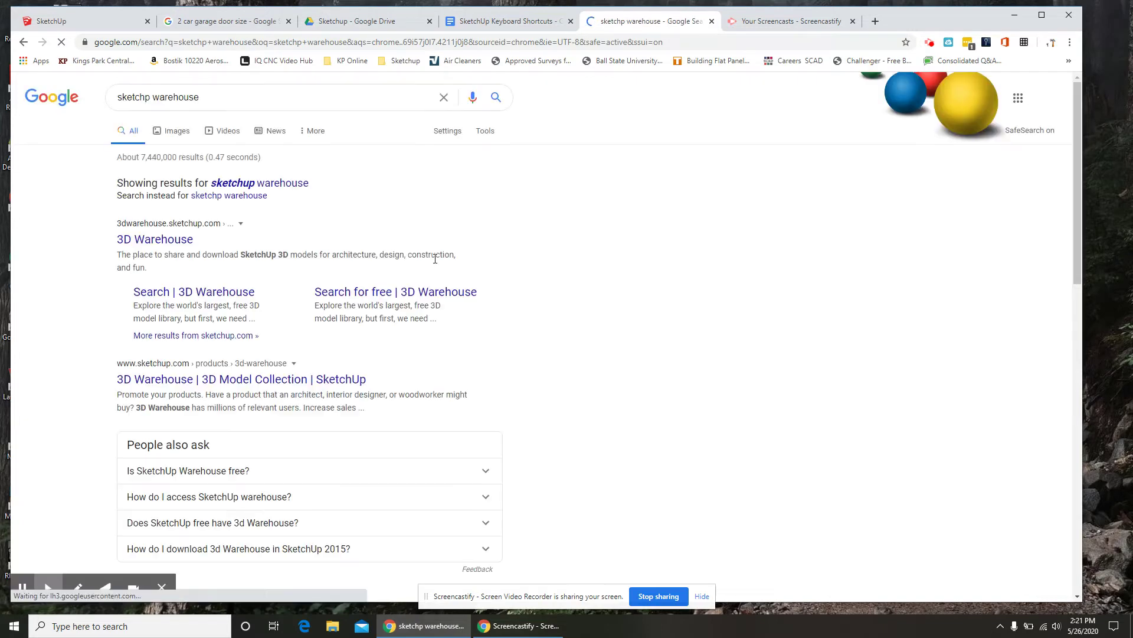
click(138, 241)
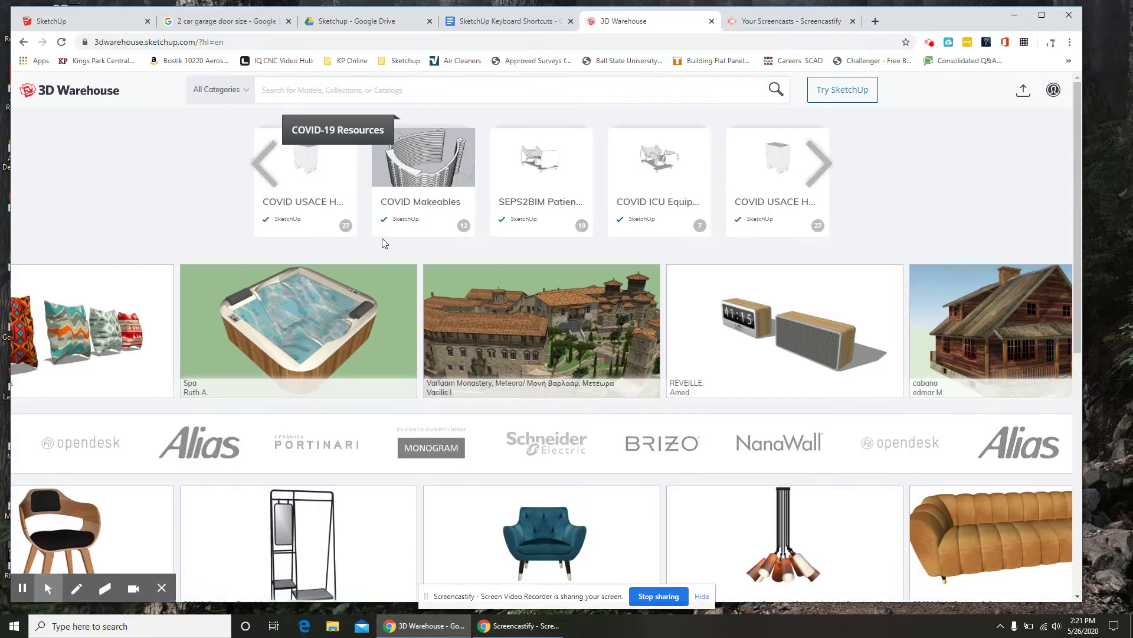
Step: Search the 3D Warehouse for "work bench"
click(312, 89)
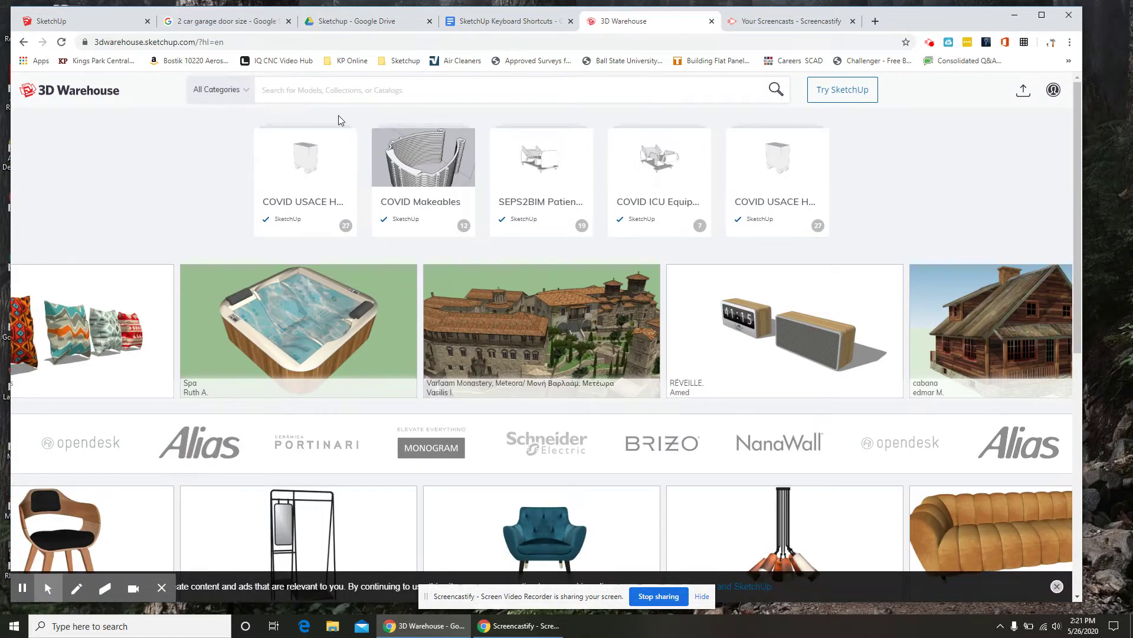
scroll(451, 289, down, 8)
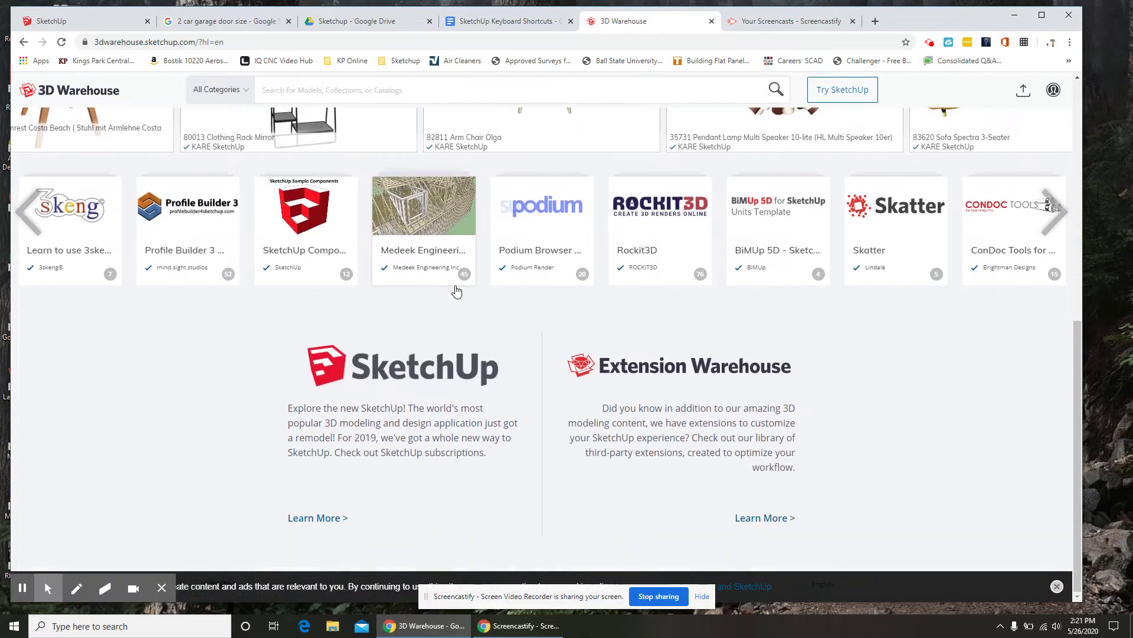
scroll(455, 289, up, 8)
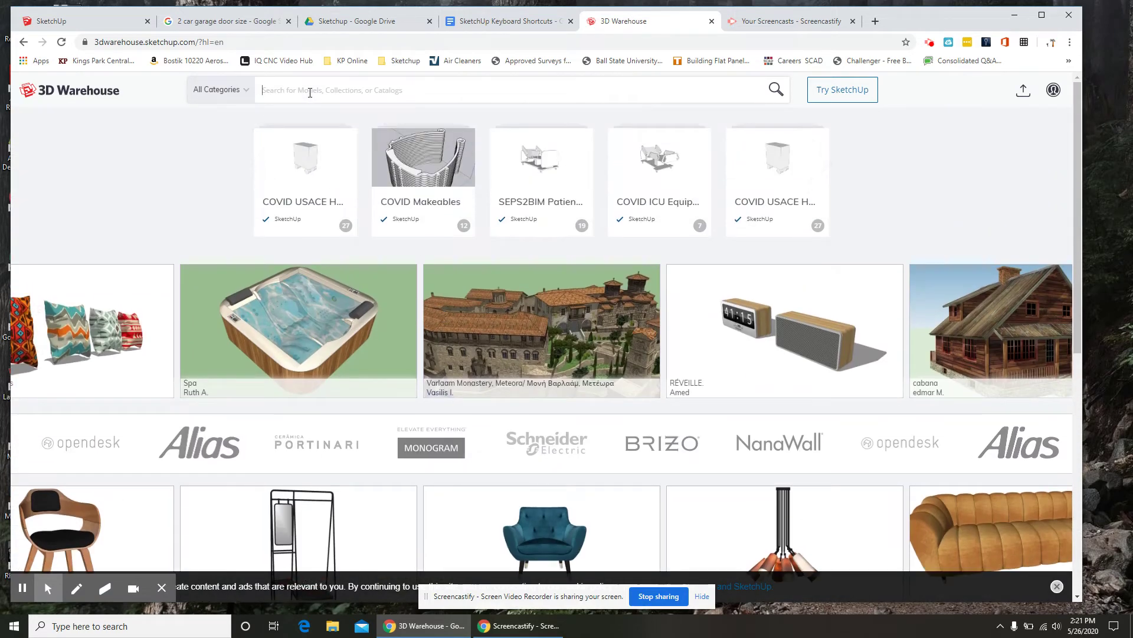
text(work be)
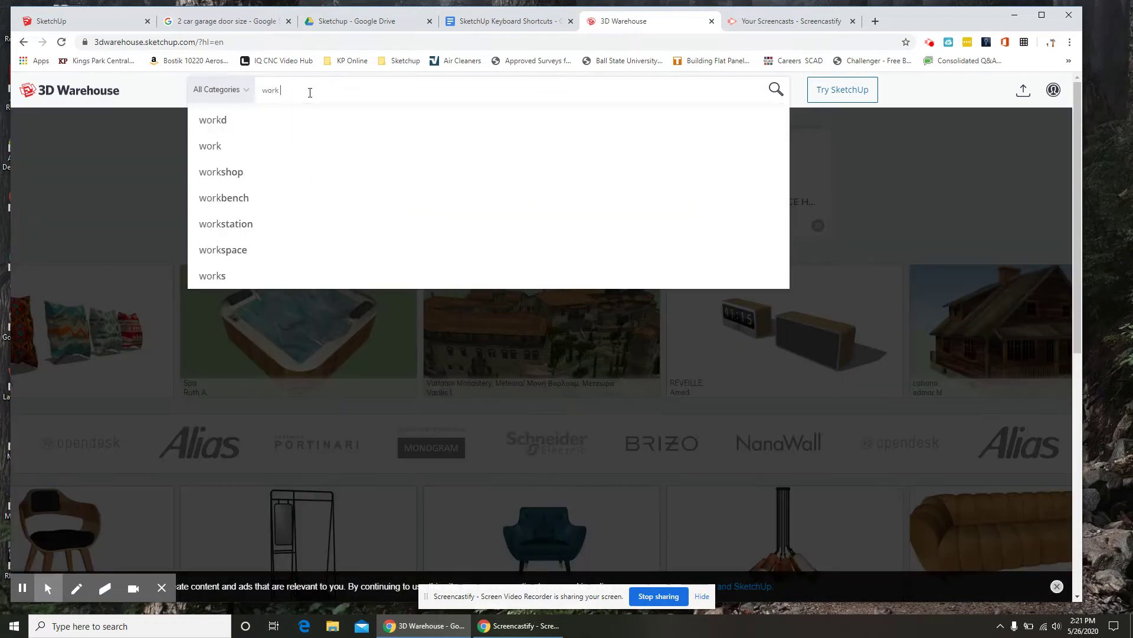
text(nch)
key(Return)
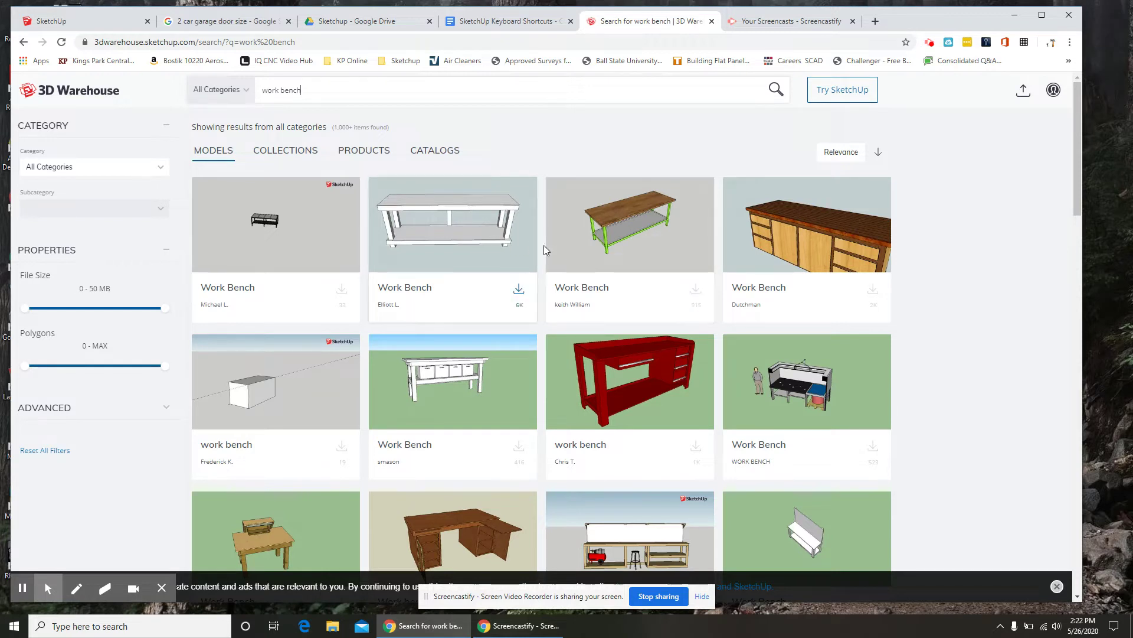
Step: Look through the work bench models in the search results for one suited to the garage shop, ending back at the first results
scroll(585, 254, down, 2)
scroll(584, 255, down, 2)
scroll(661, 207, up, 3)
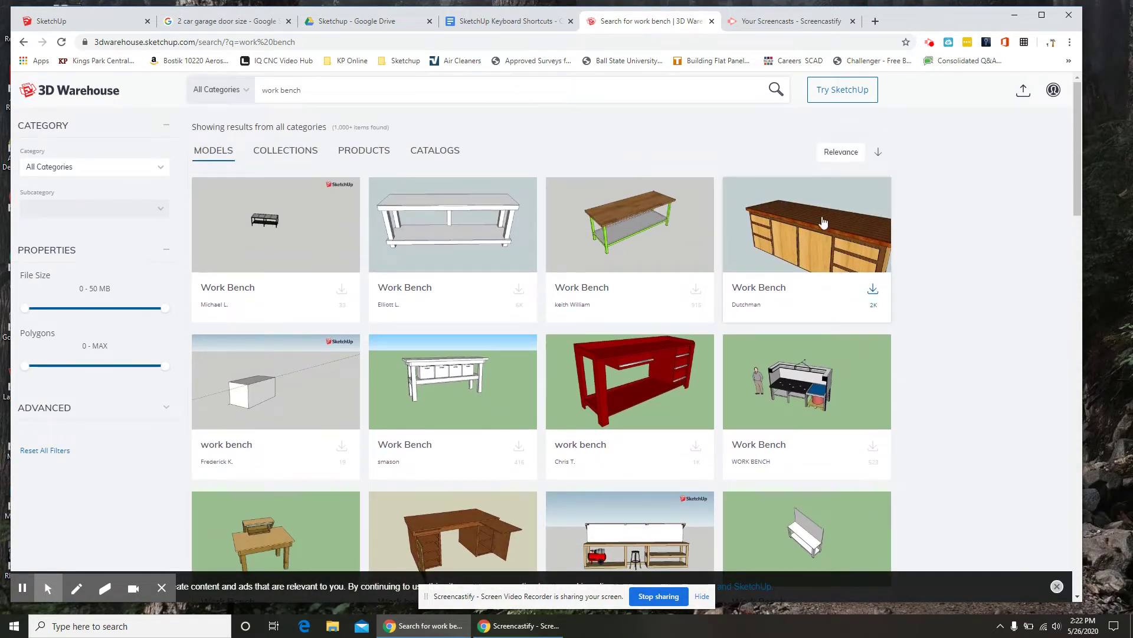
scroll(773, 233, down, 1)
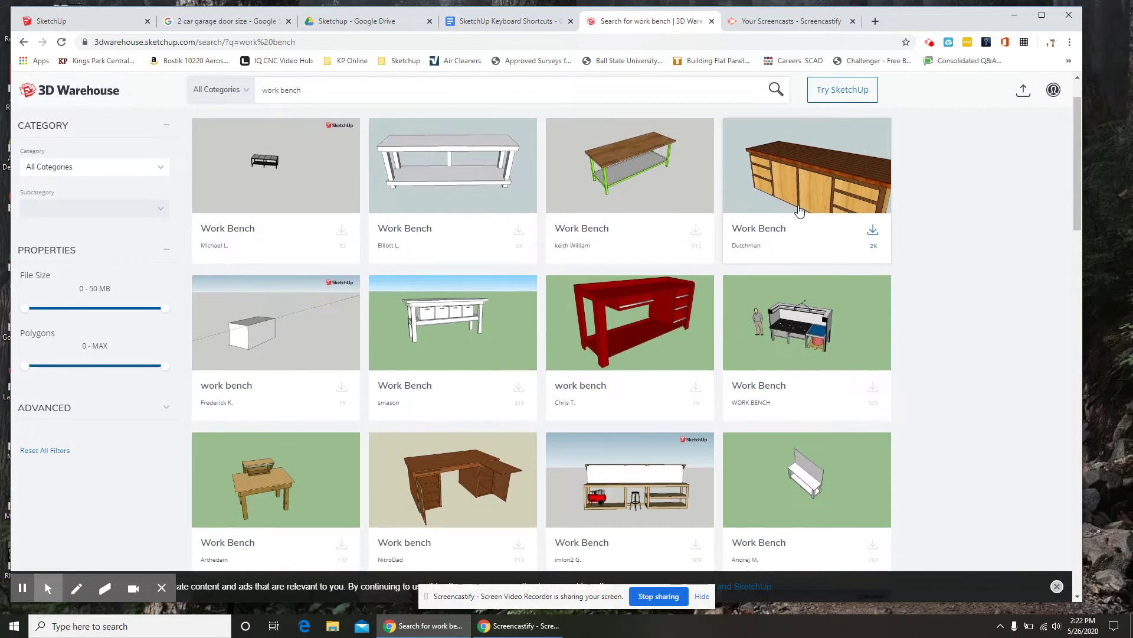
scroll(661, 252, down, 1)
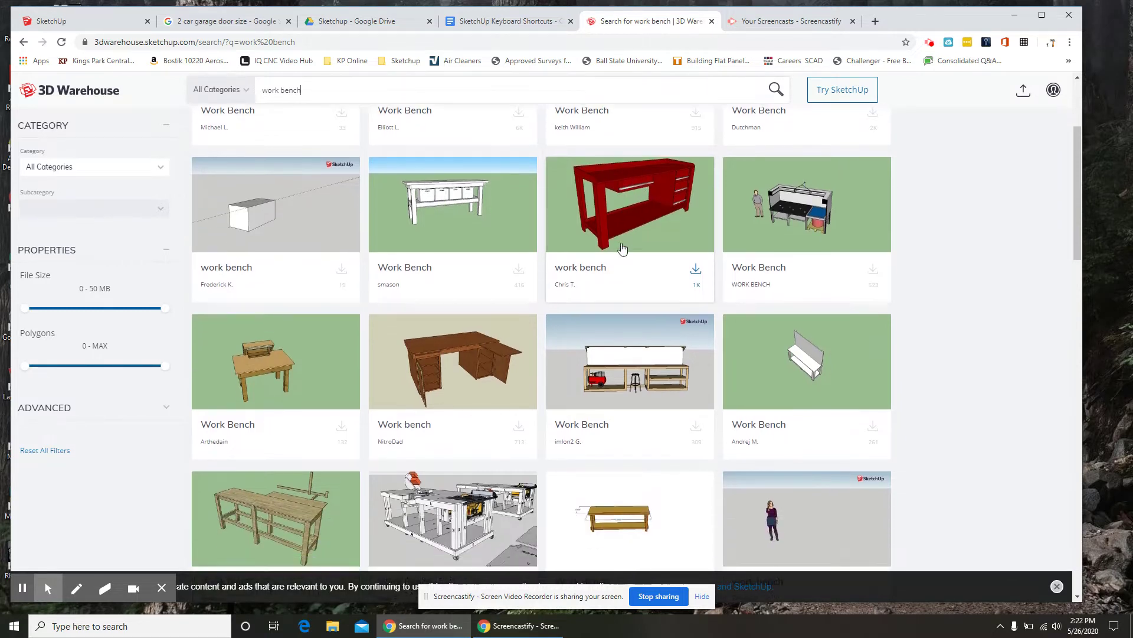
scroll(622, 247, down, 3)
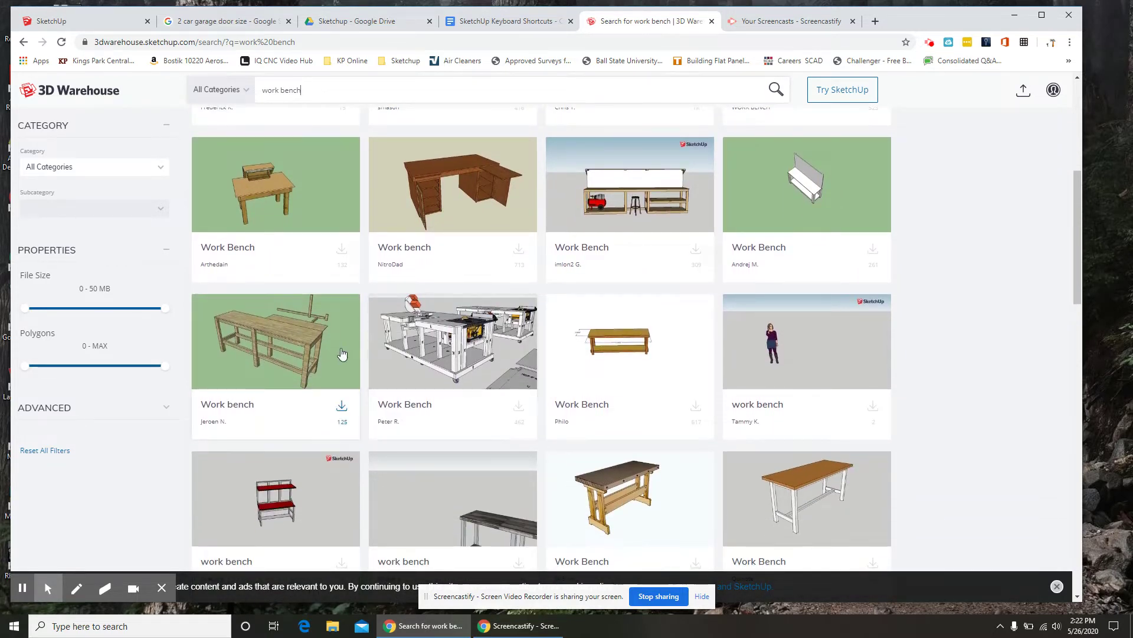
scroll(542, 331, down, 2)
scroll(543, 324, down, 5)
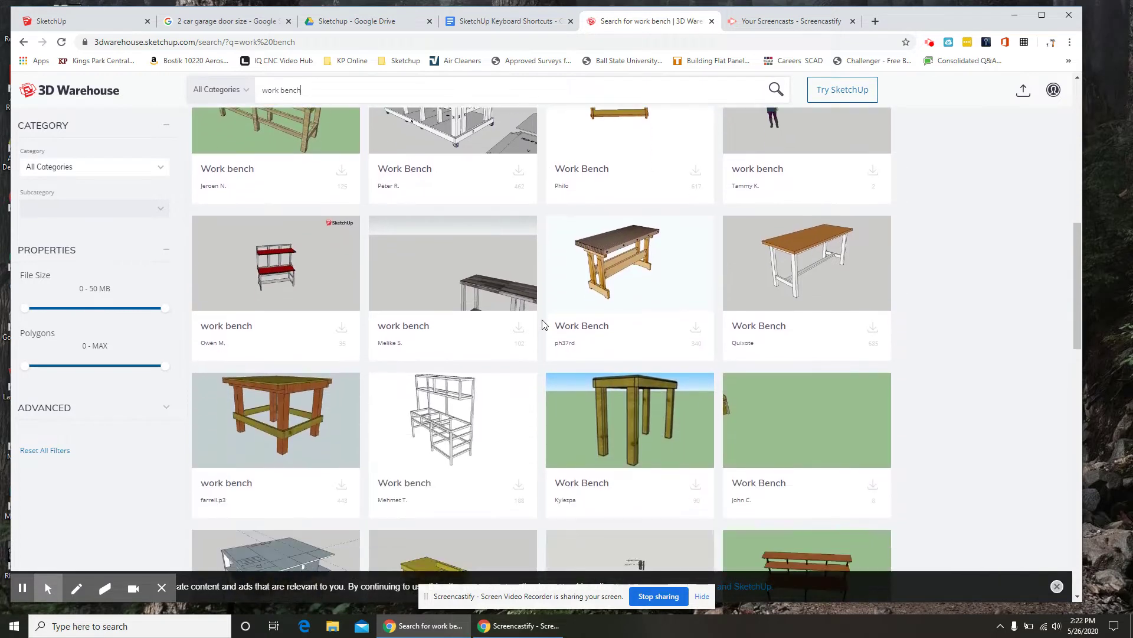
scroll(544, 322, down, 4)
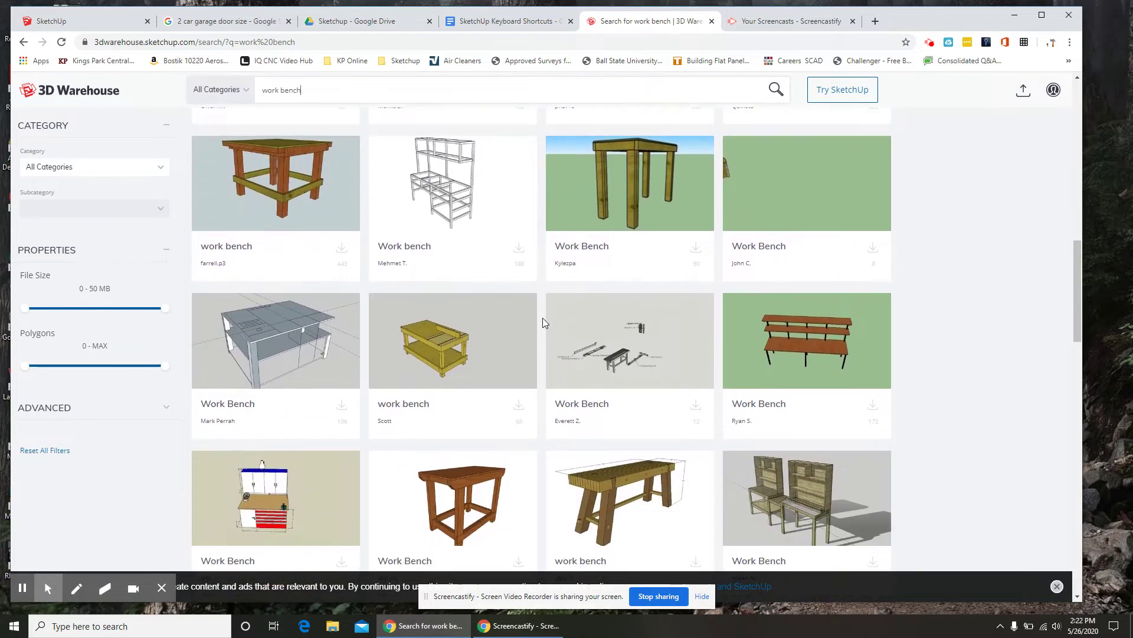
scroll(545, 322, down, 5)
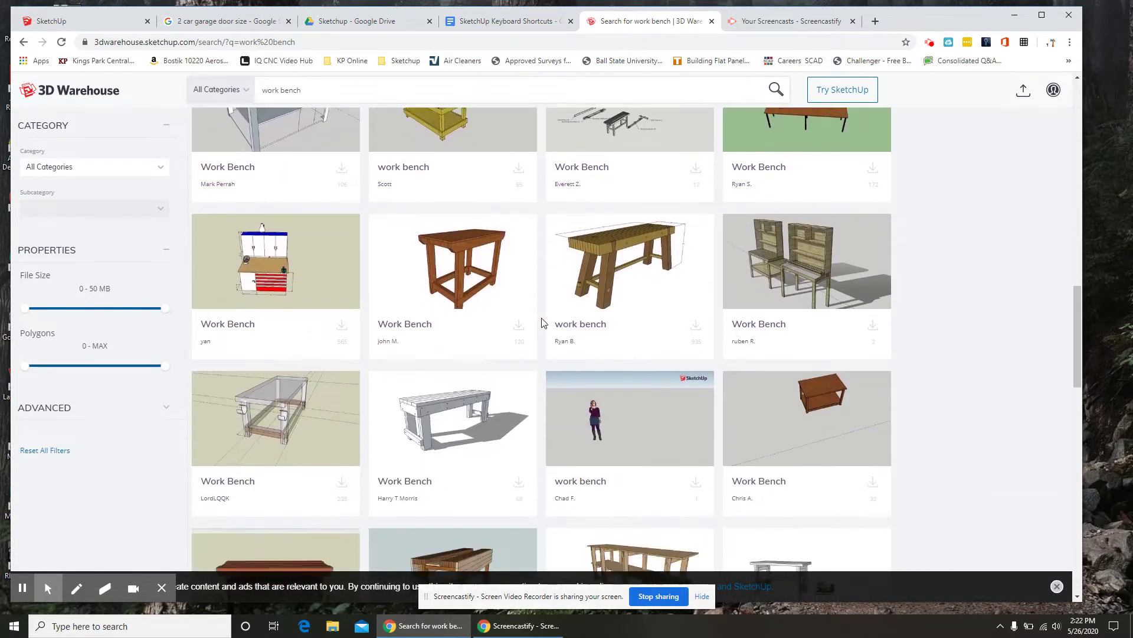
scroll(545, 322, down, 7)
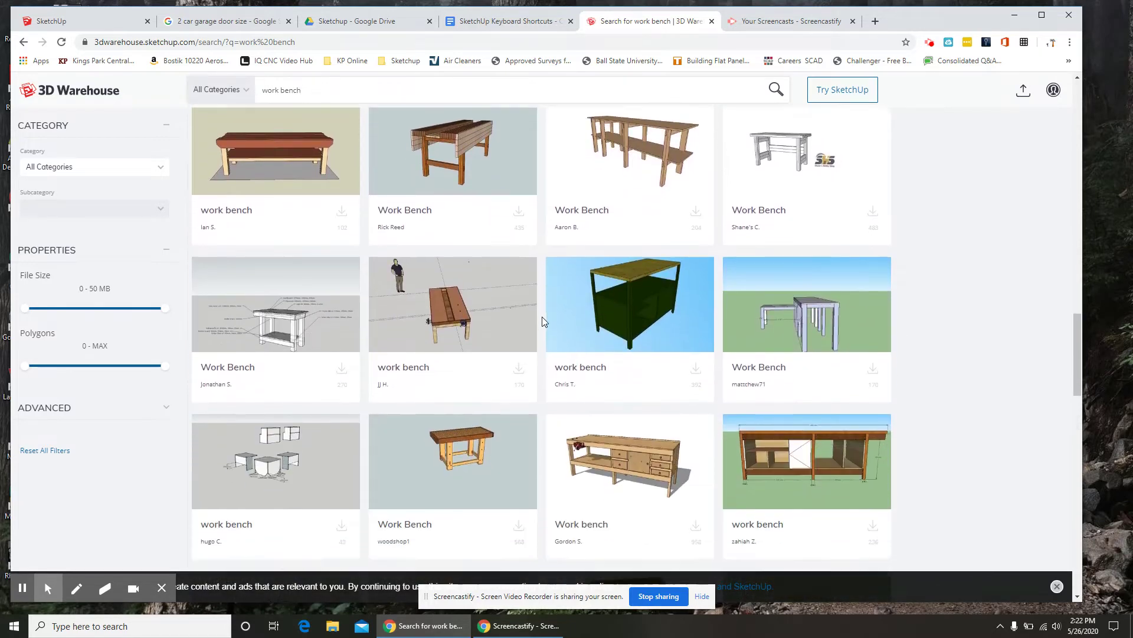
scroll(544, 323, down, 1)
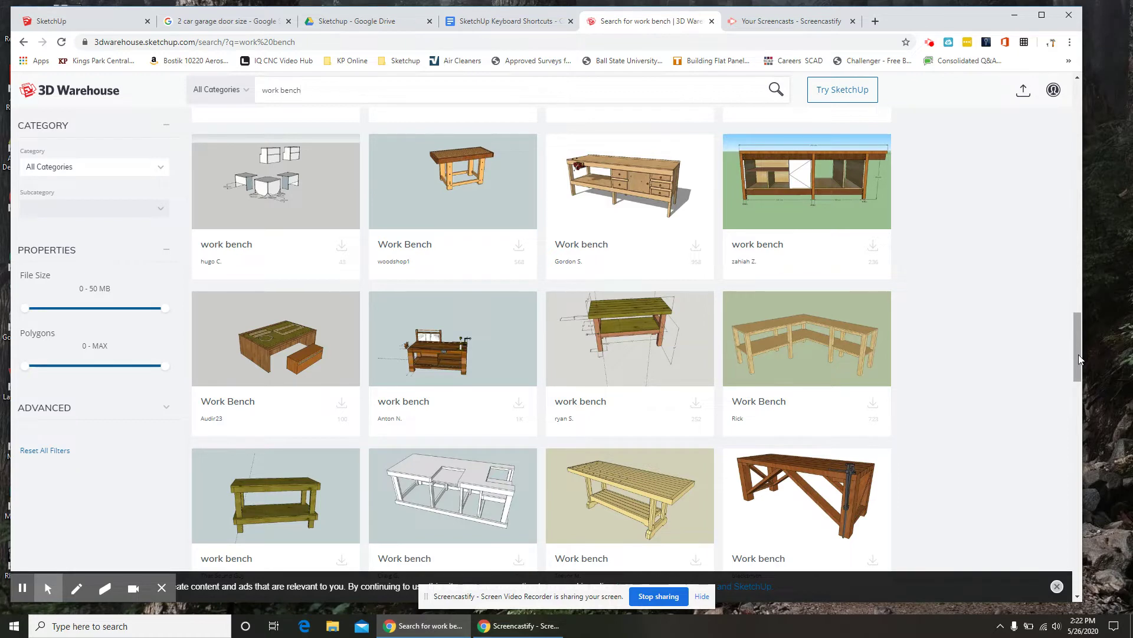
scroll(751, 315, down, 3)
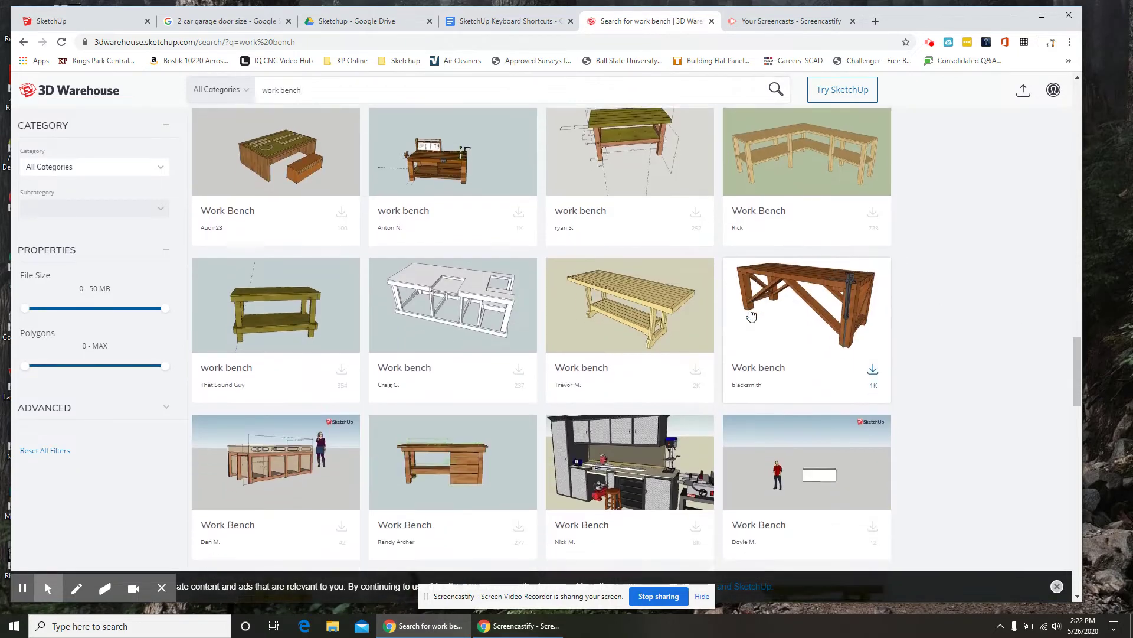
scroll(750, 315, down, 10)
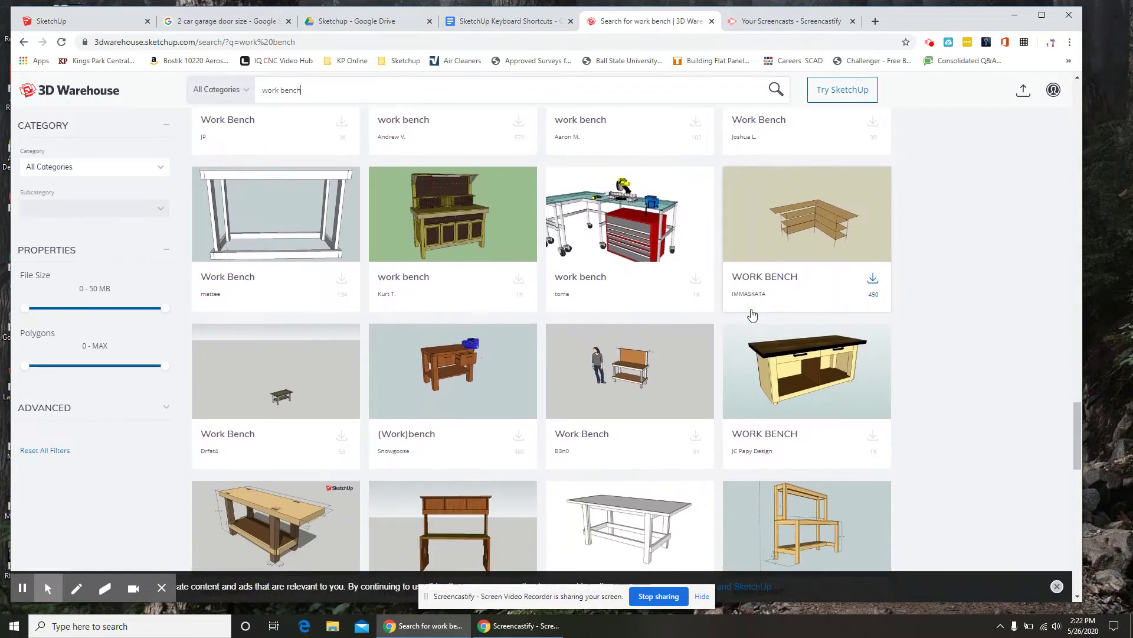
scroll(752, 315, down, 13)
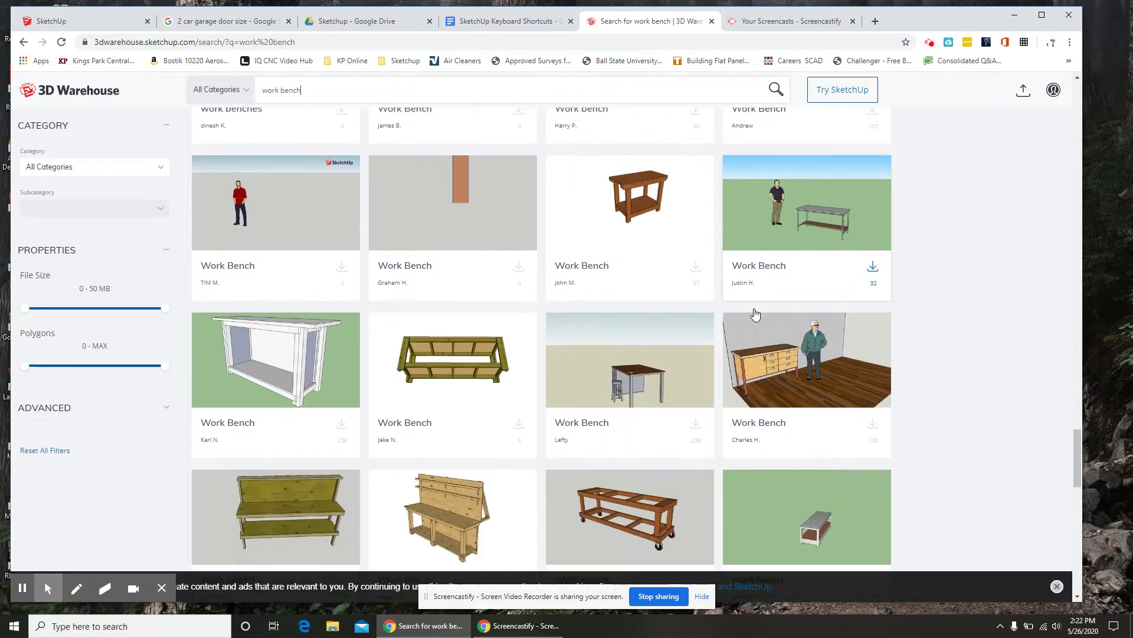
scroll(755, 314, down, 15)
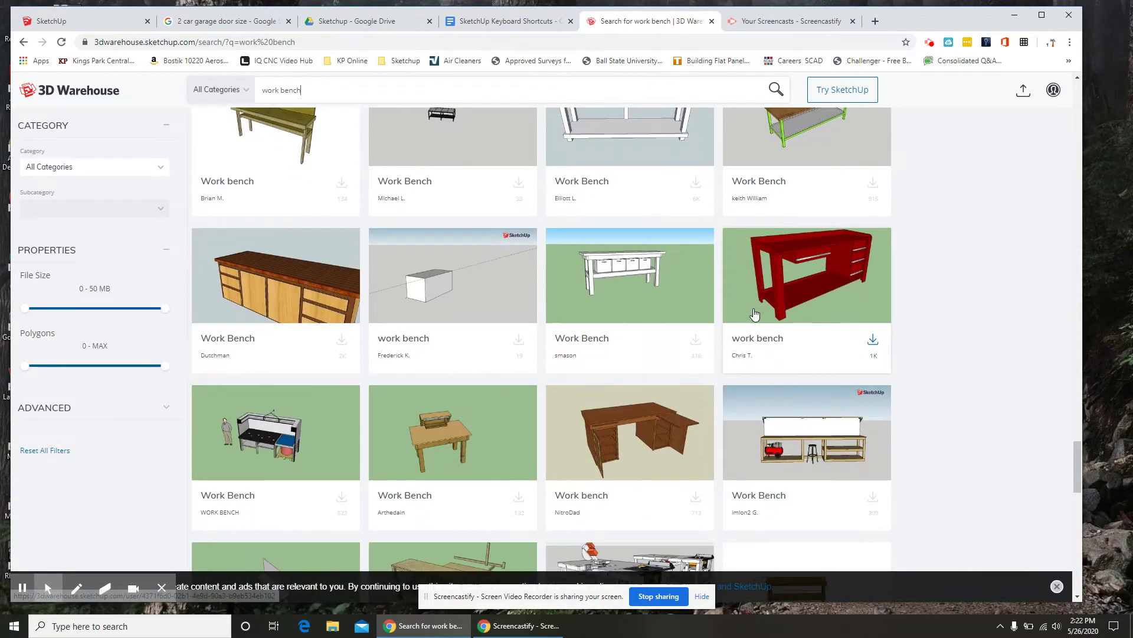
scroll(755, 314, down, 10)
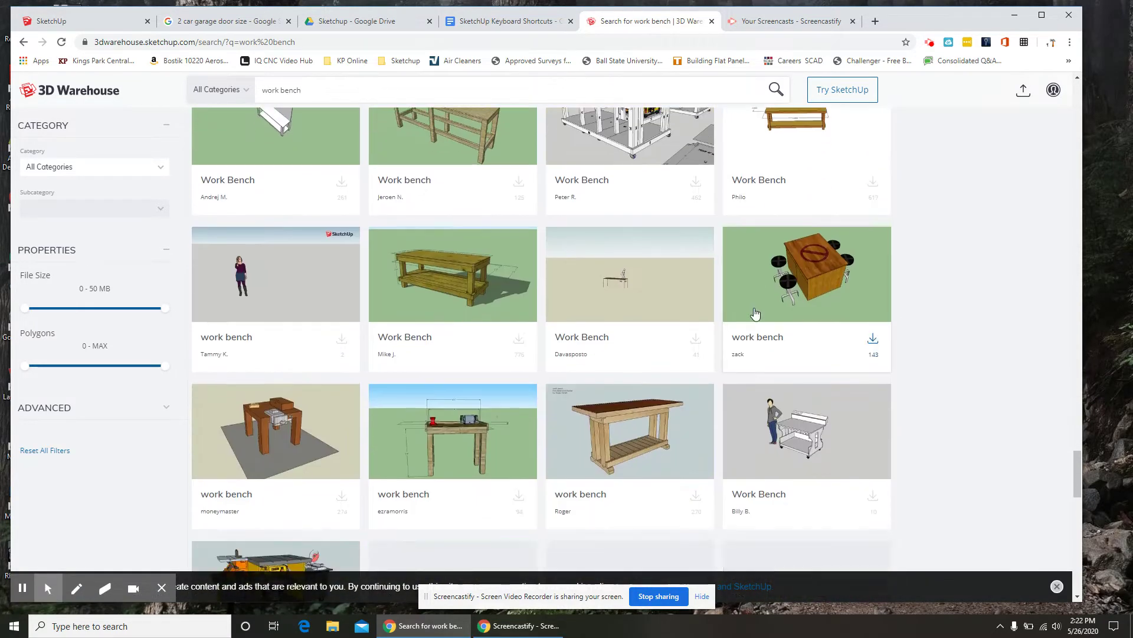
scroll(754, 314, down, 9)
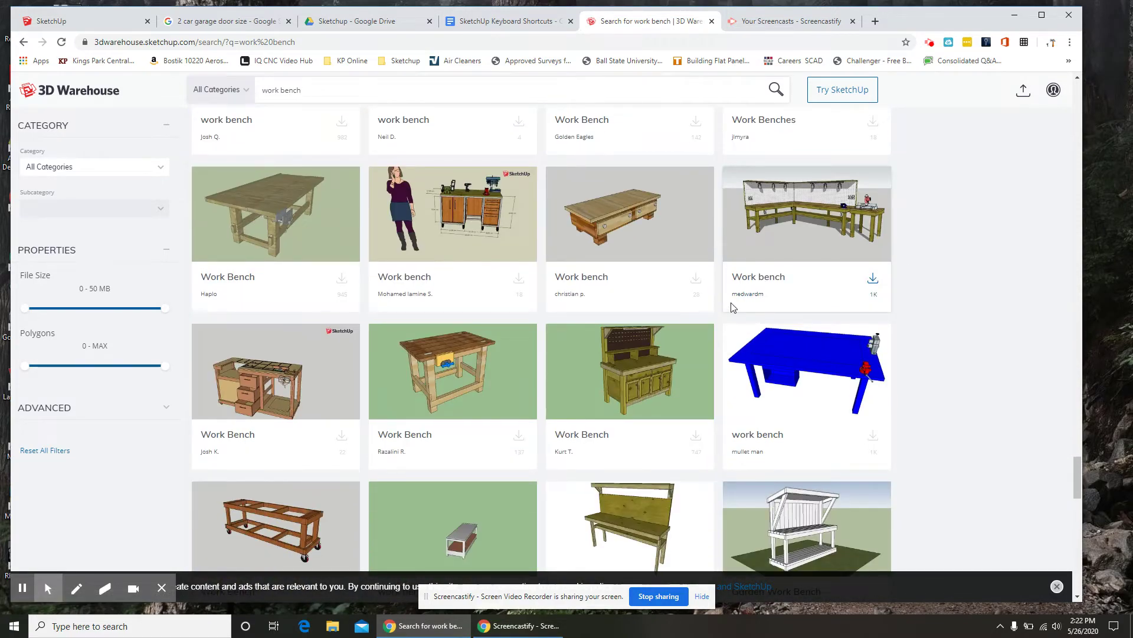
scroll(646, 314, down, 11)
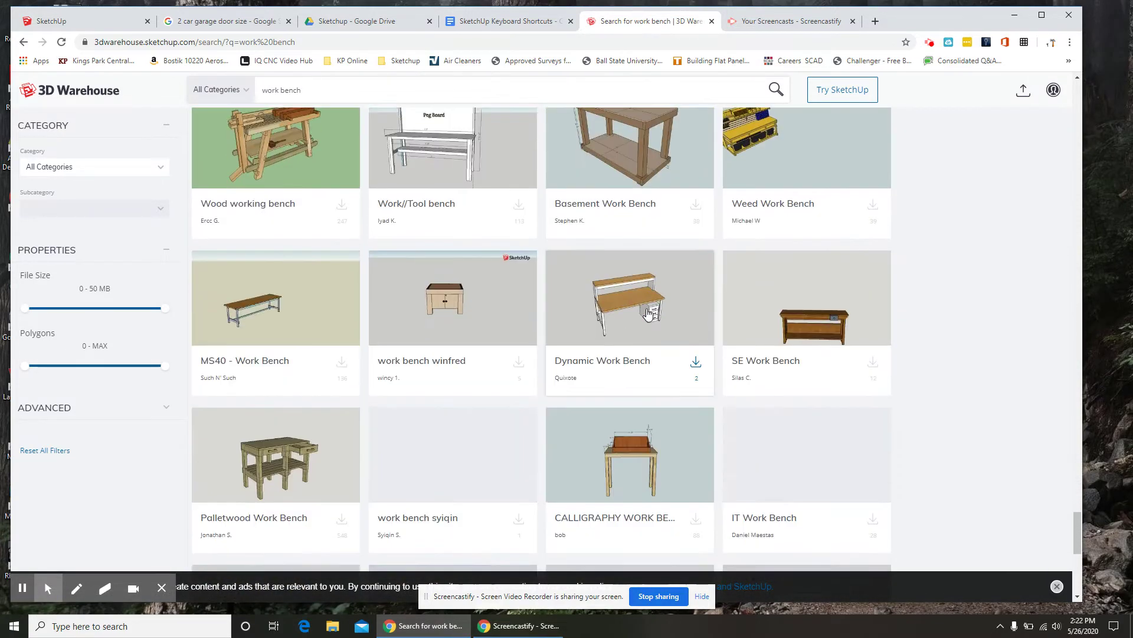
scroll(647, 313, down, 7)
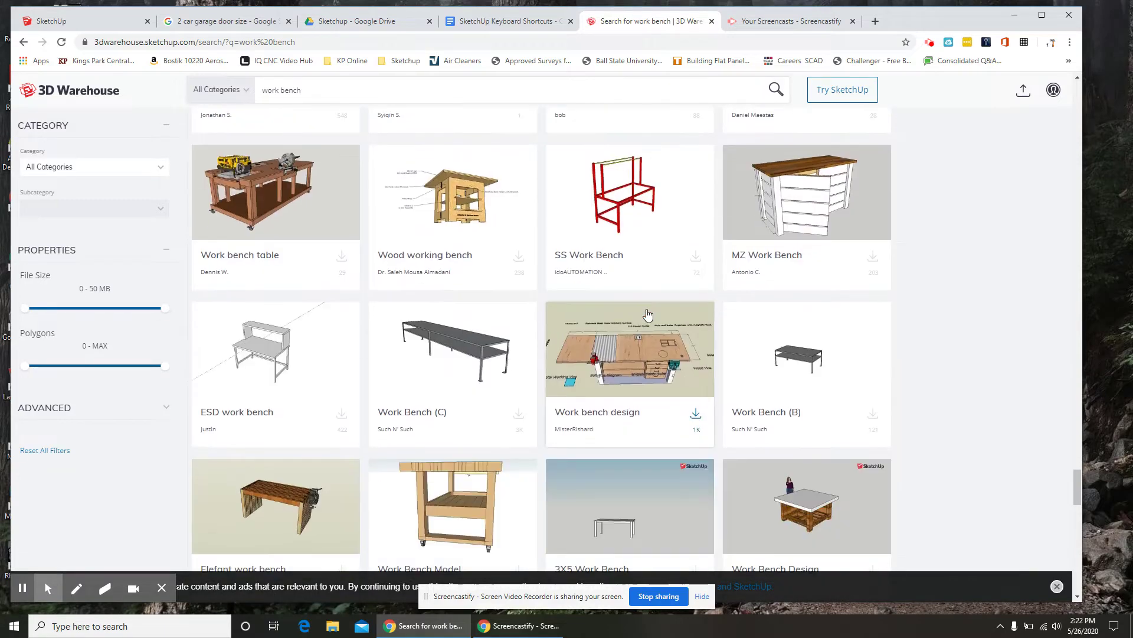
scroll(648, 313, down, 13)
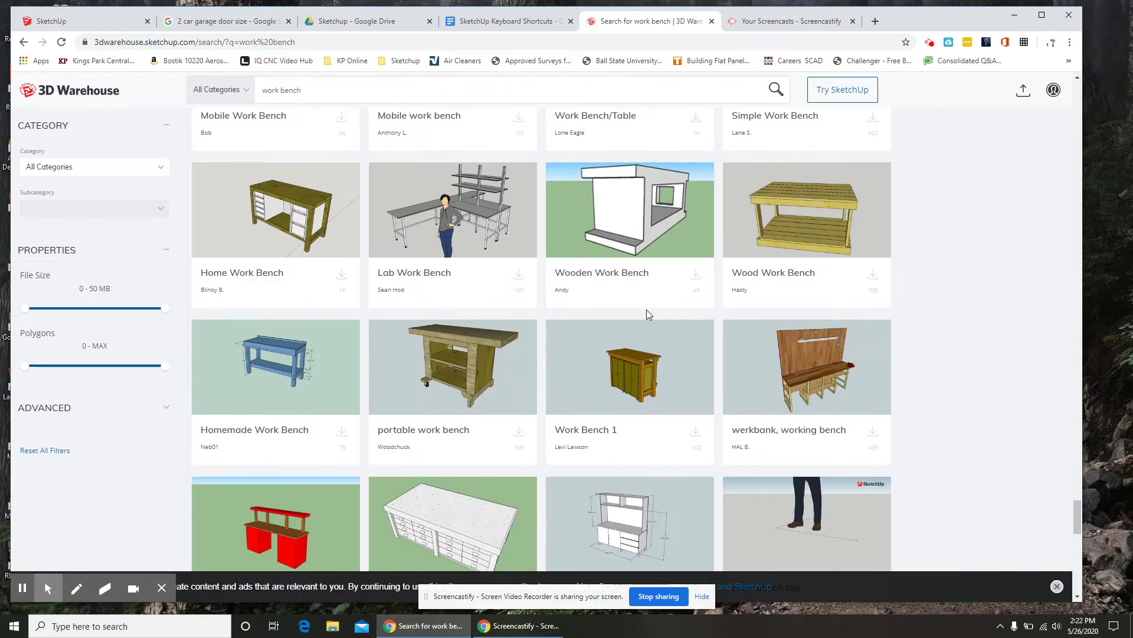
scroll(812, 367, down, 3)
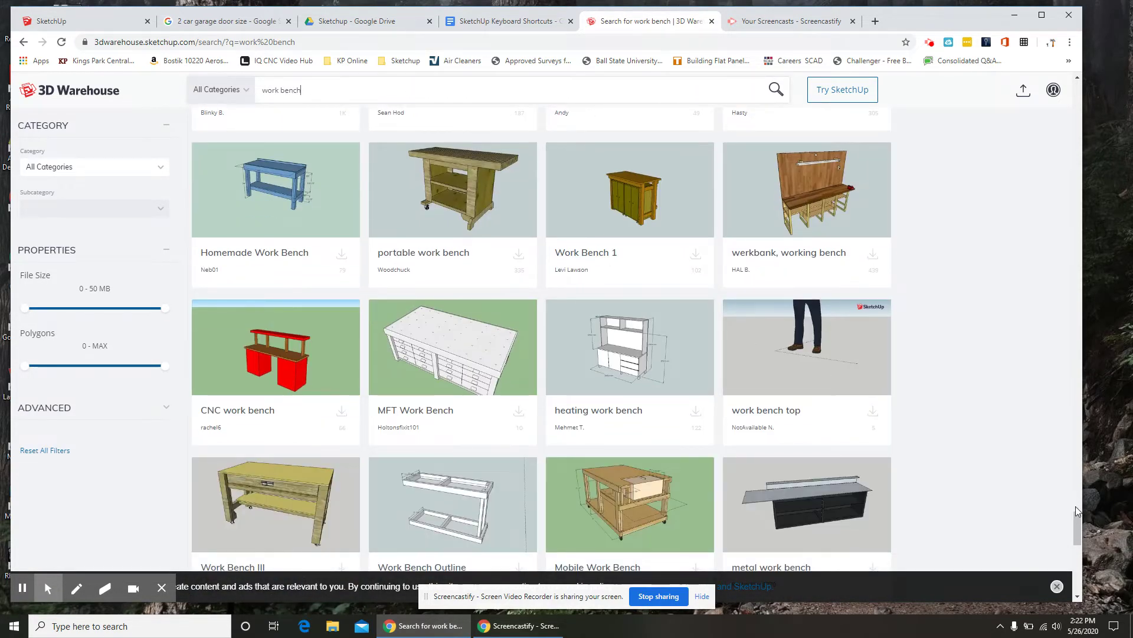
drag(1077, 516, 1075, 100)
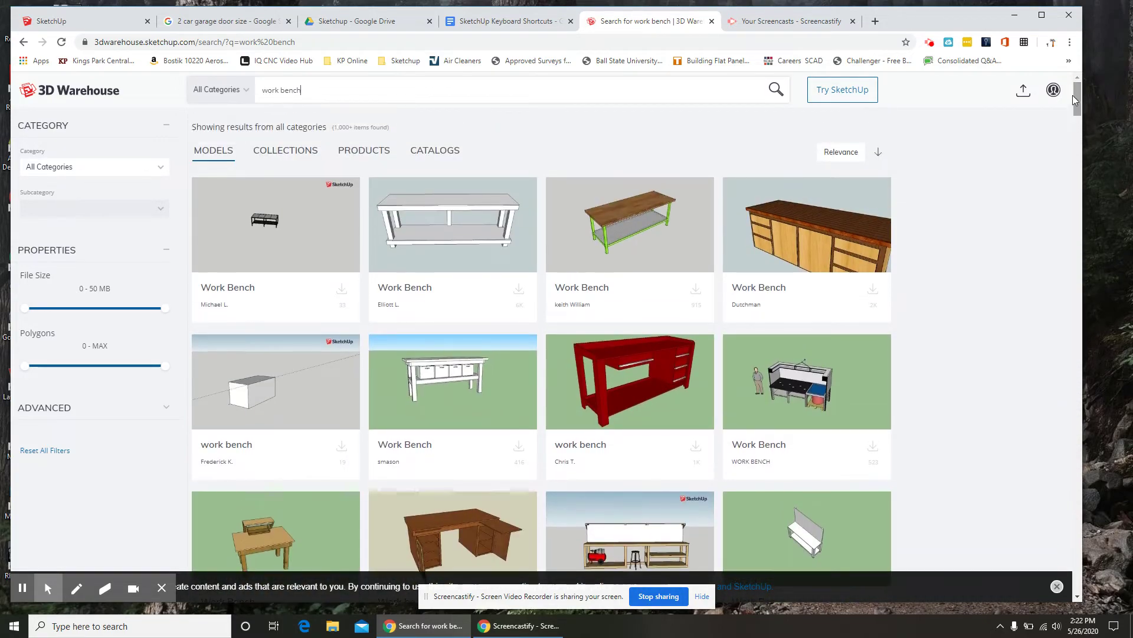
Step: Open the full details page of the wooden Work Bench with drawers and cupboard doors in a new browser tab
click(802, 242)
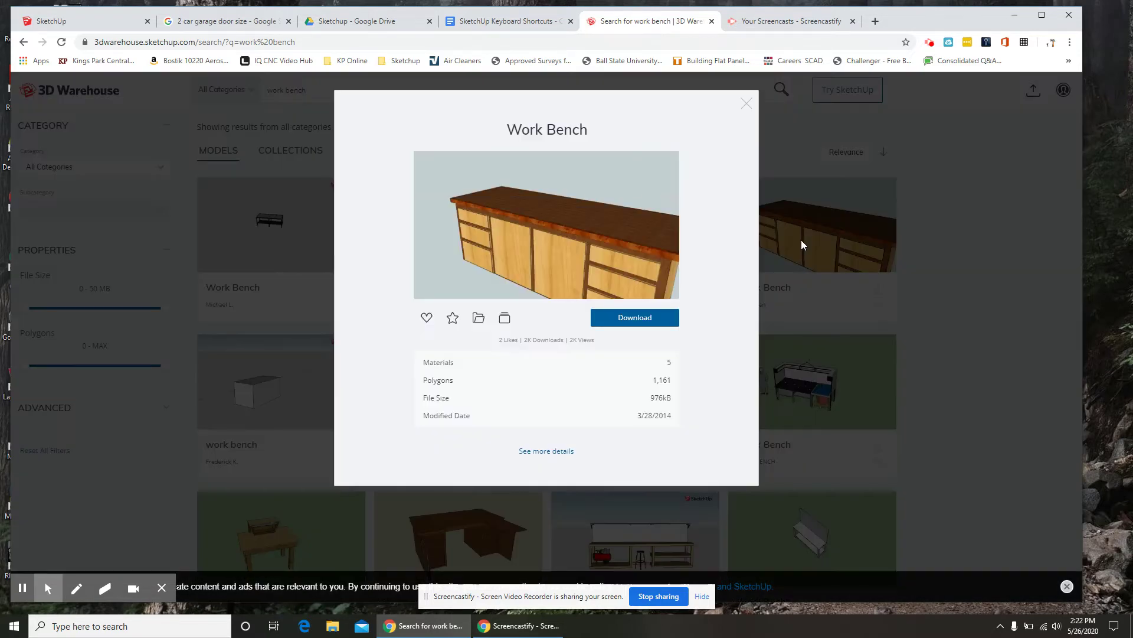
right_click(550, 452)
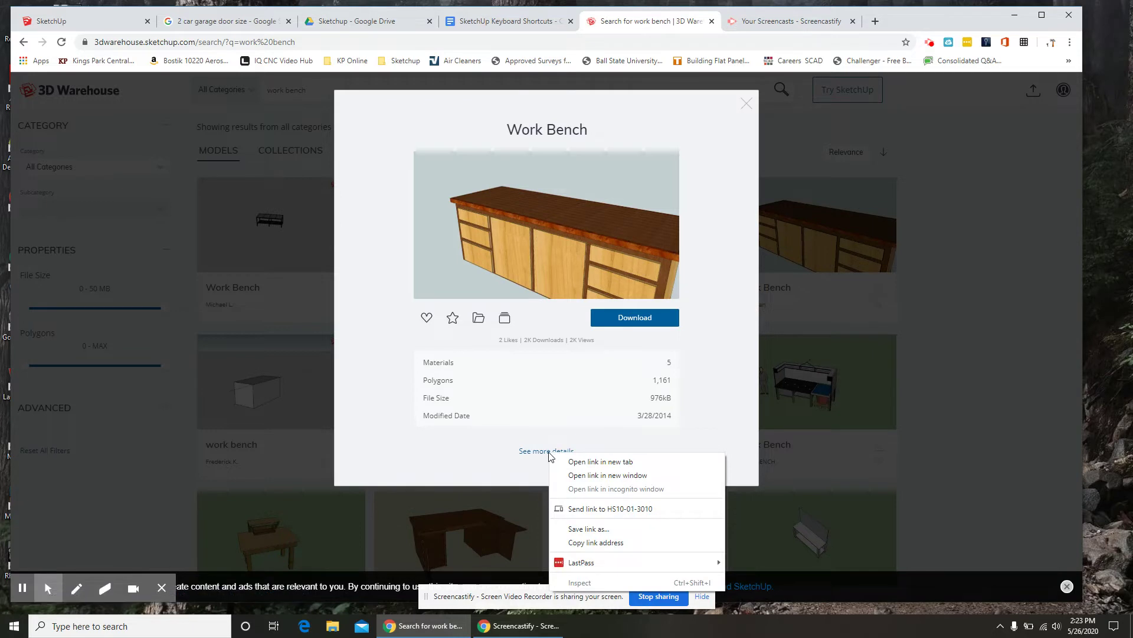
click(584, 466)
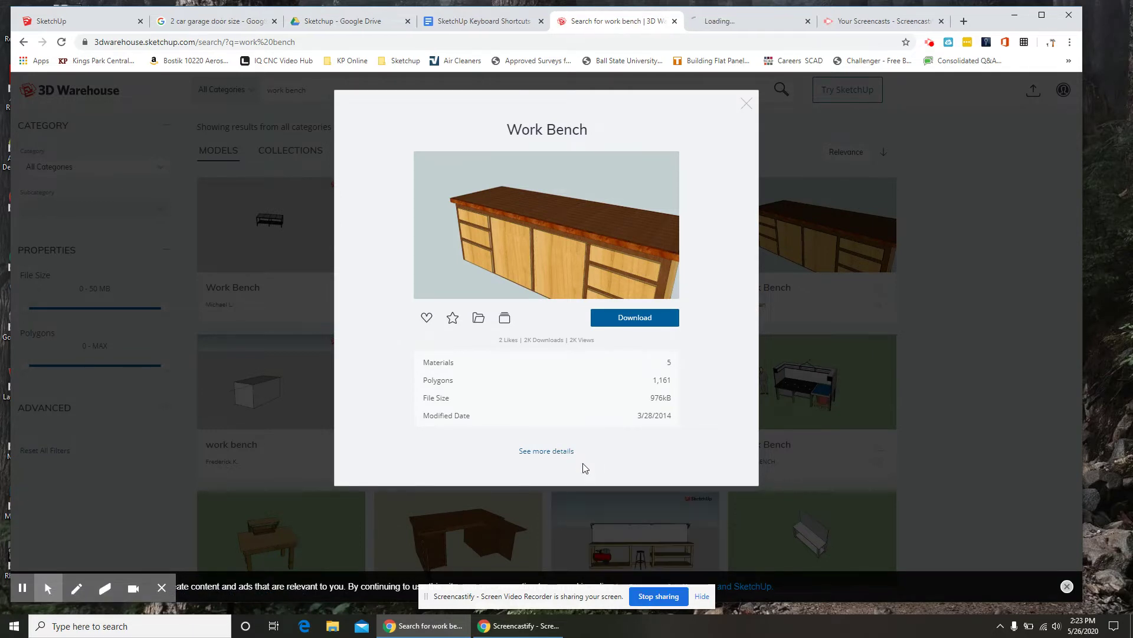
click(726, 23)
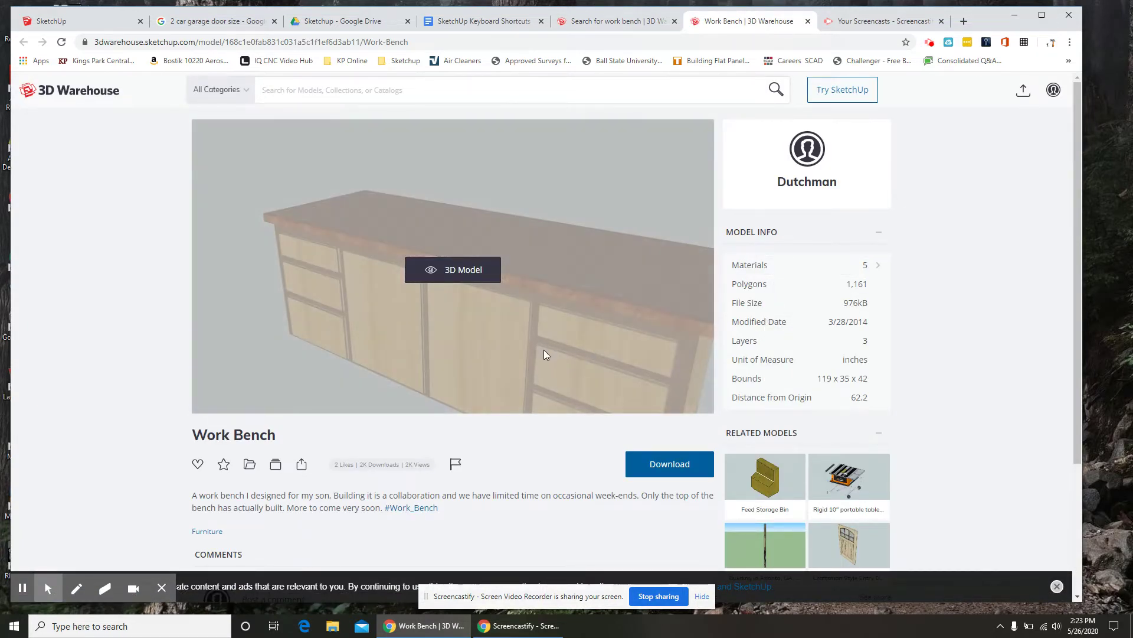
Step: Review the Work Bench's picture and description, and download it as a SketchUp 2020 Model
scroll(487, 397, down, 1)
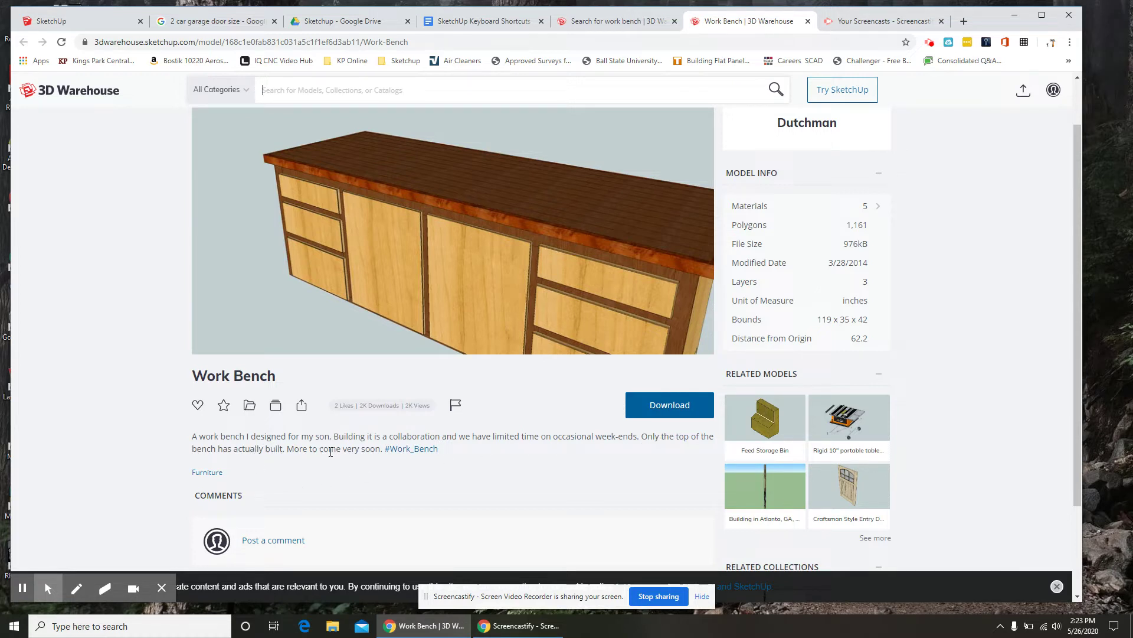
mouse_move(512, 277)
mouse_move(346, 302)
click(676, 411)
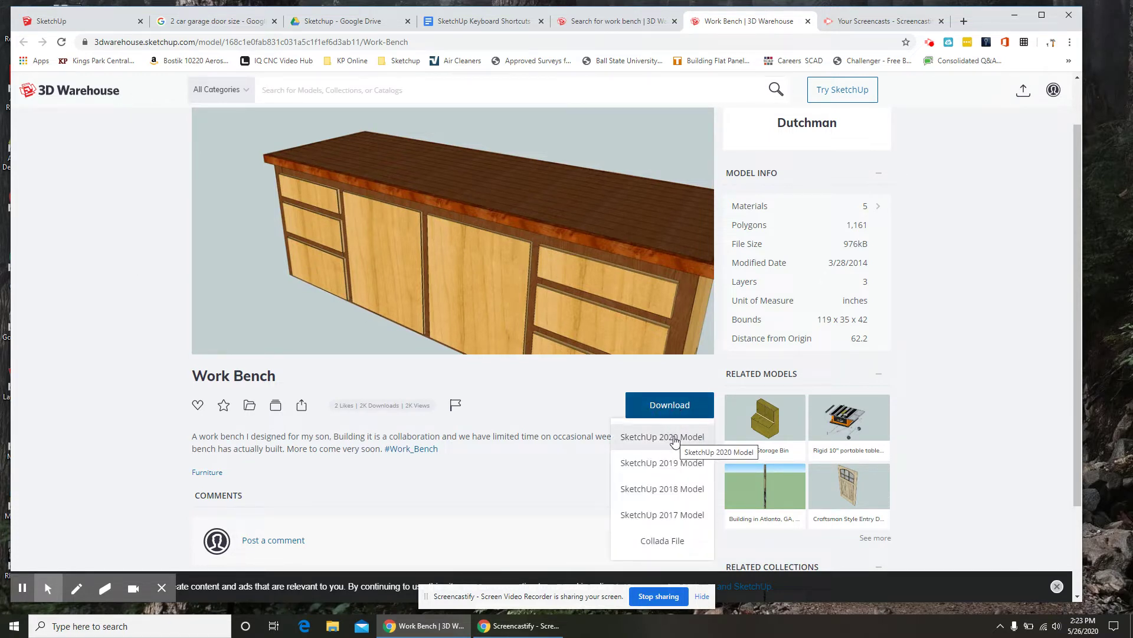
click(674, 438)
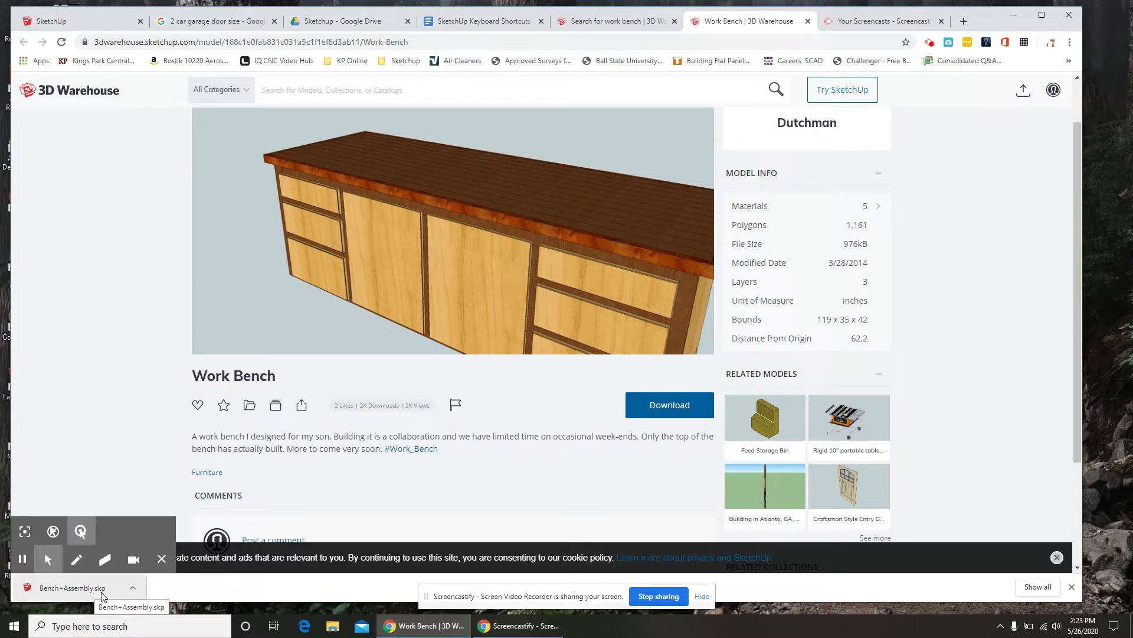
Step: Show the downloaded Bench+Assembly.skp in its Downloads folder and cut the file
click(132, 588)
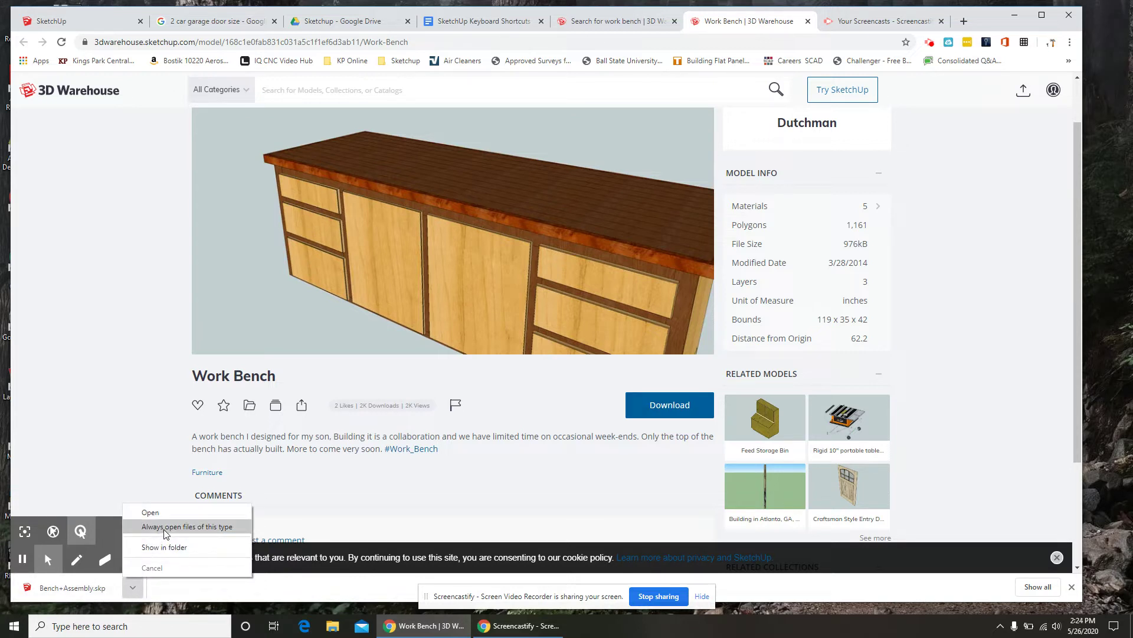
click(164, 547)
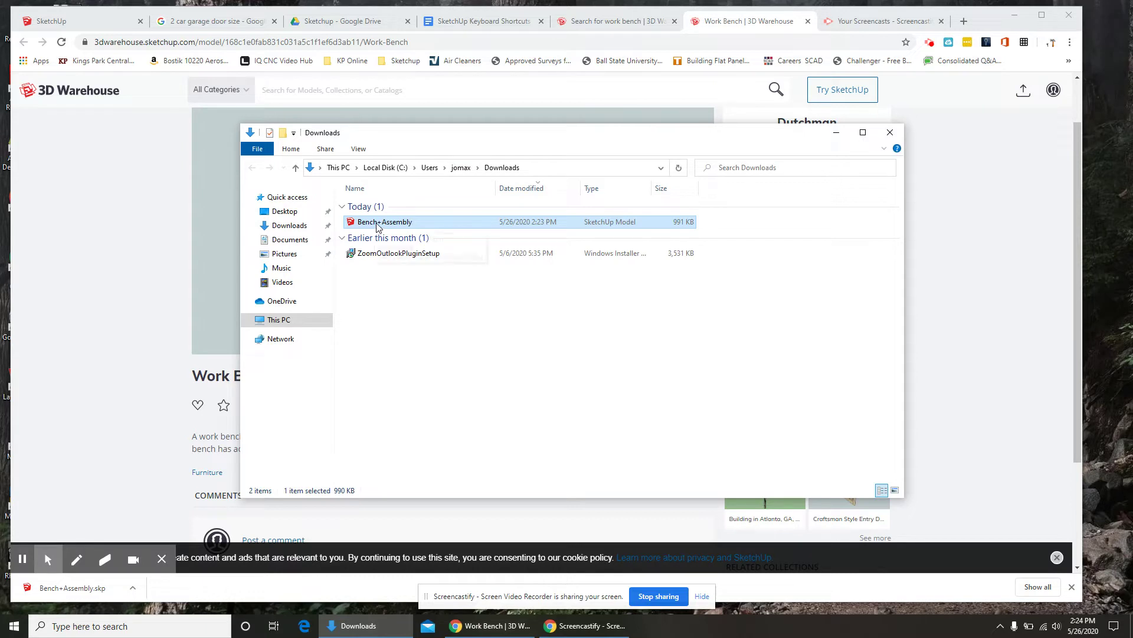
right_click(376, 227)
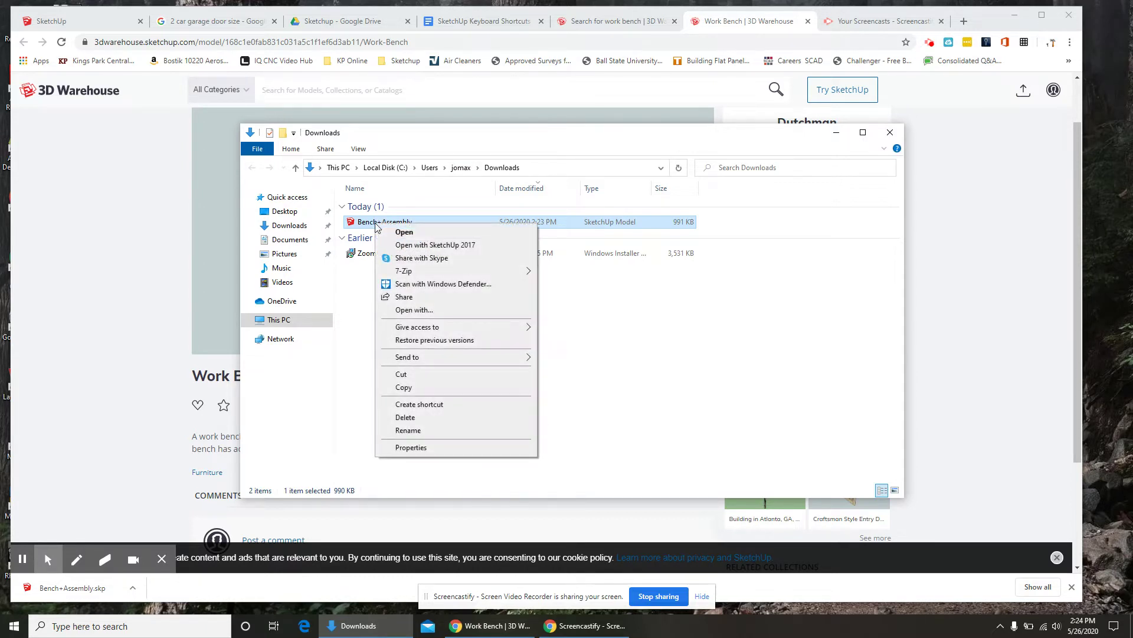
click(402, 375)
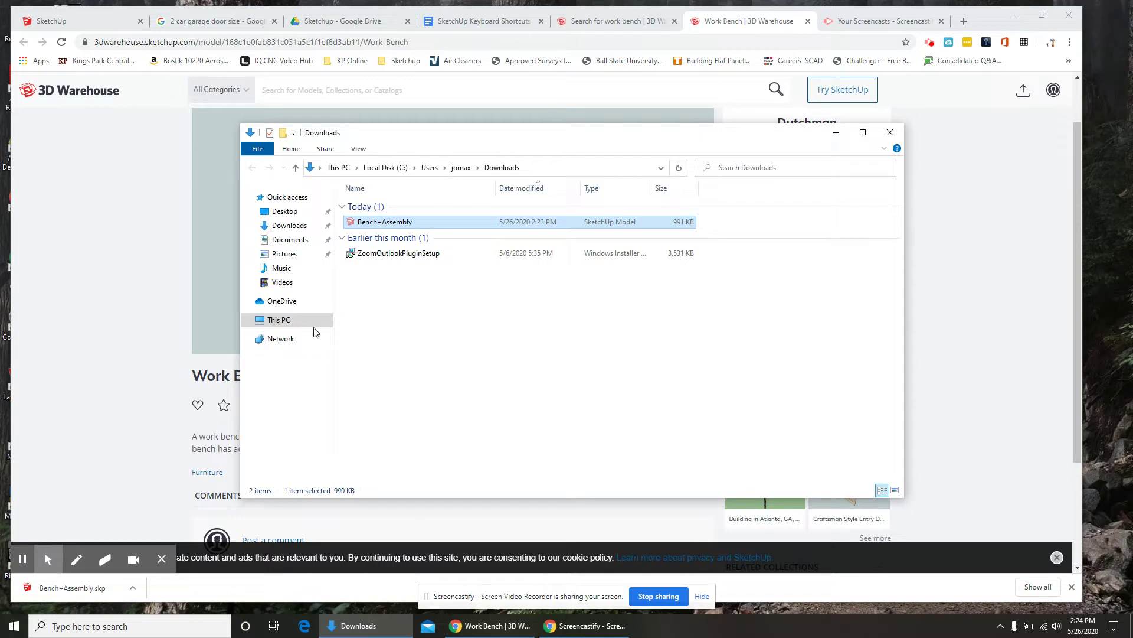
Step: Create a new folder on the Desktop and name it "SketchUp Downloads"
click(287, 214)
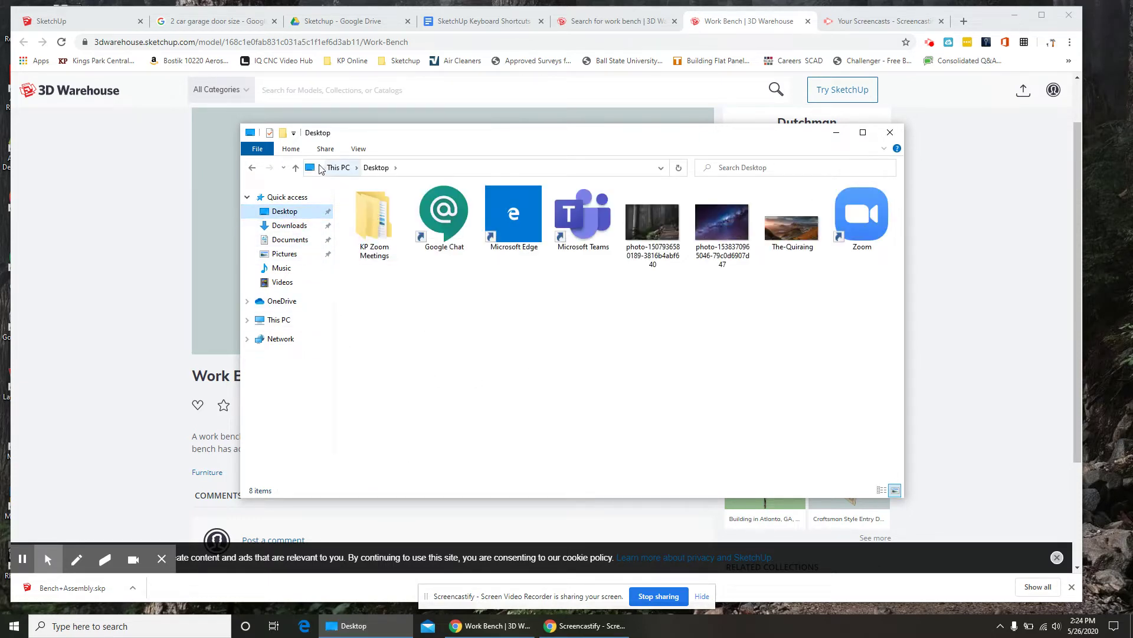
click(292, 149)
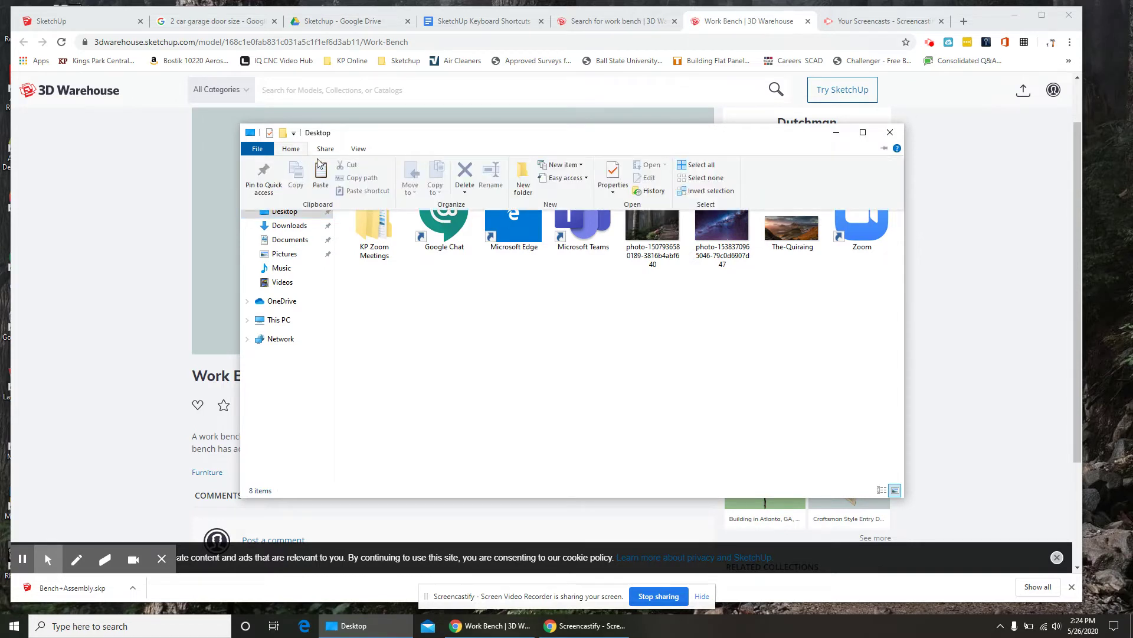
click(523, 179)
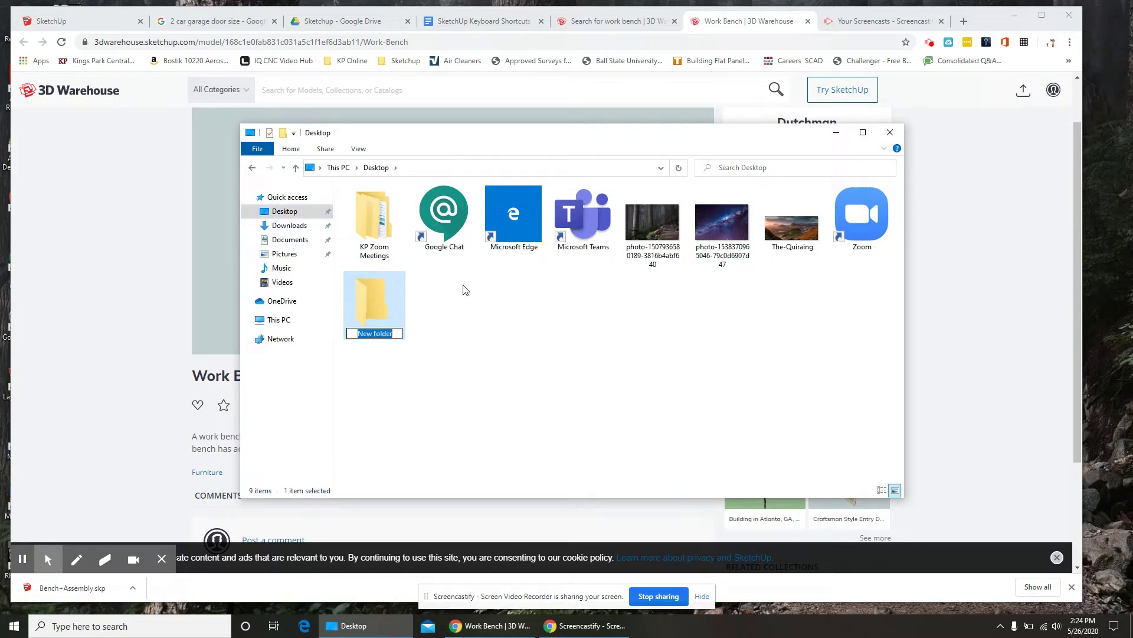
text(Skethcu)
key(BackSpace)
key(BackSpace)
key(BackSpace)
text(chUp Downloads)
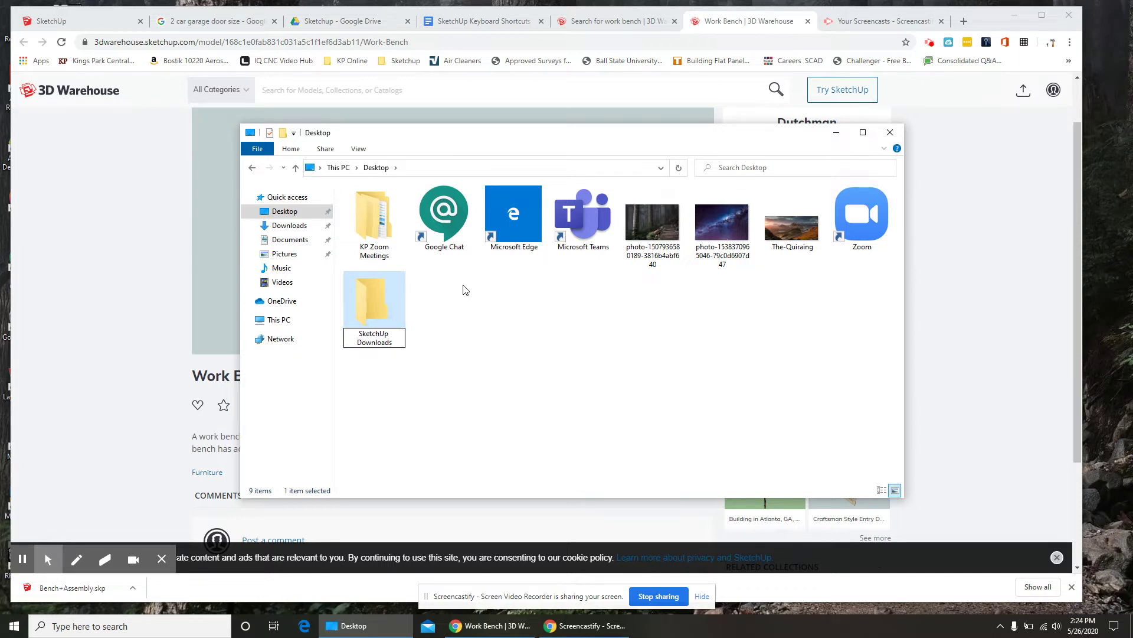
click(447, 318)
click(448, 320)
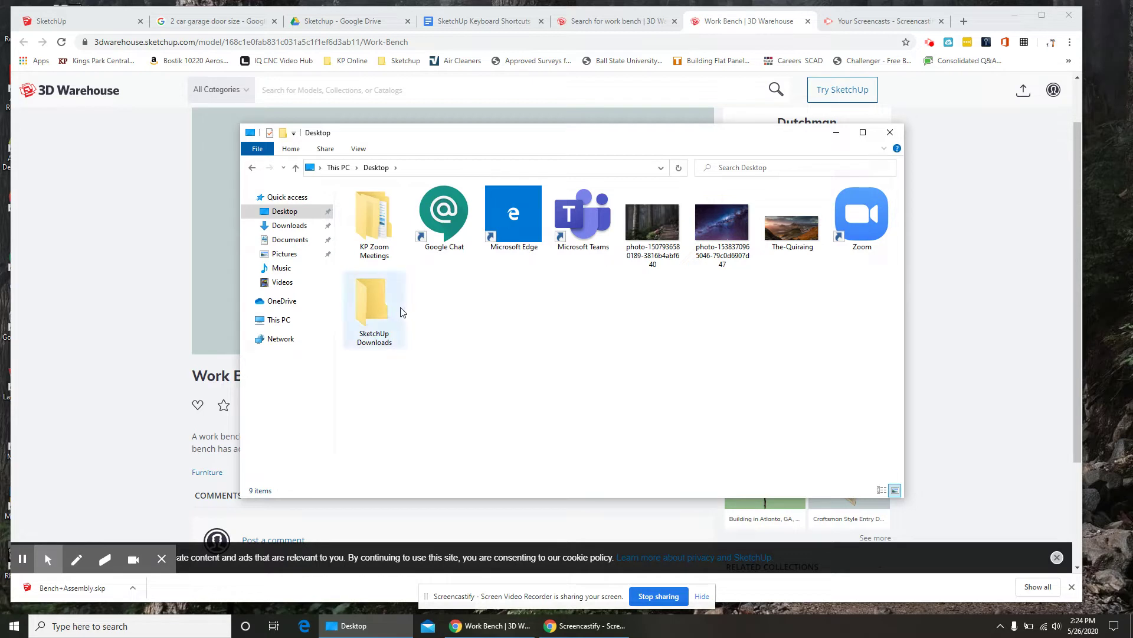
Step: Open the SketchUp Downloads folder and paste the cut Bench+Assembly file into it
double_click(380, 312)
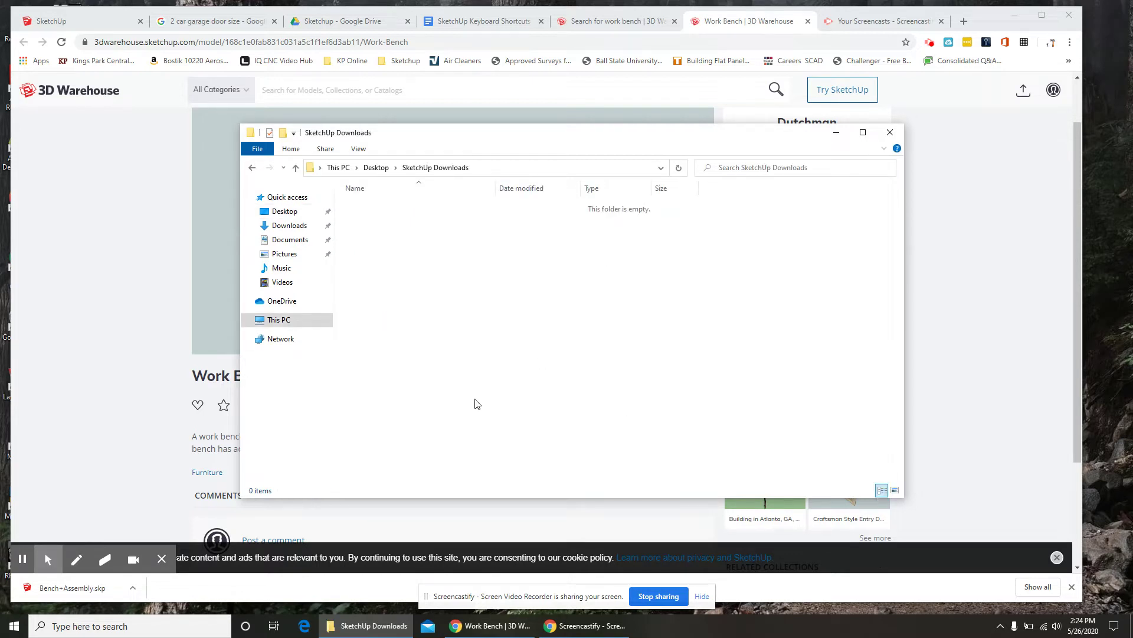
click(290, 150)
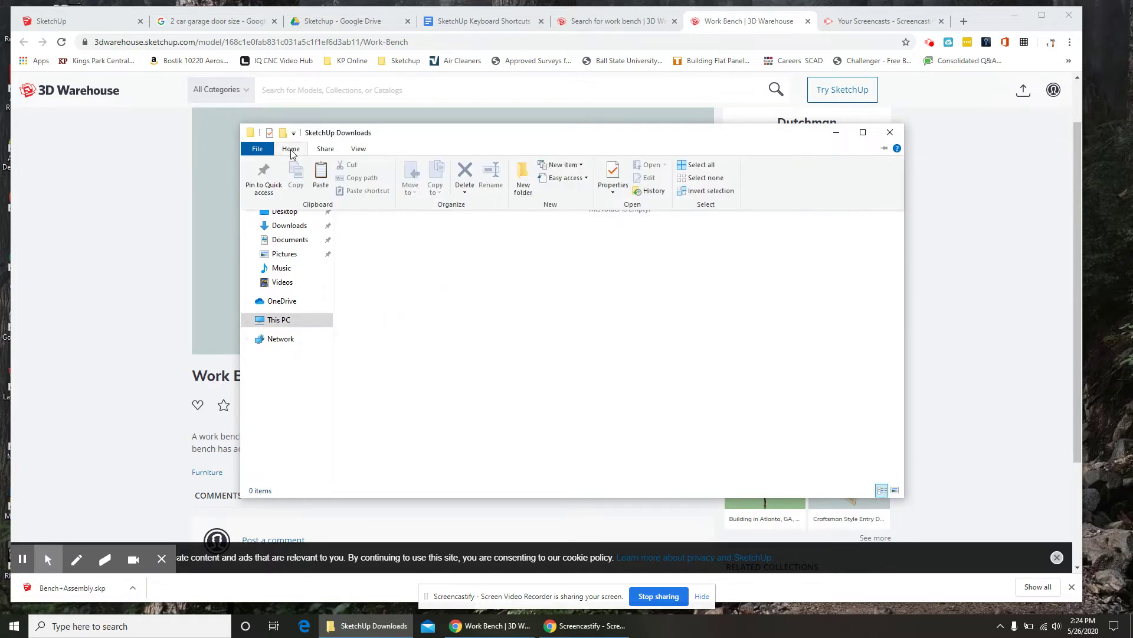
click(323, 177)
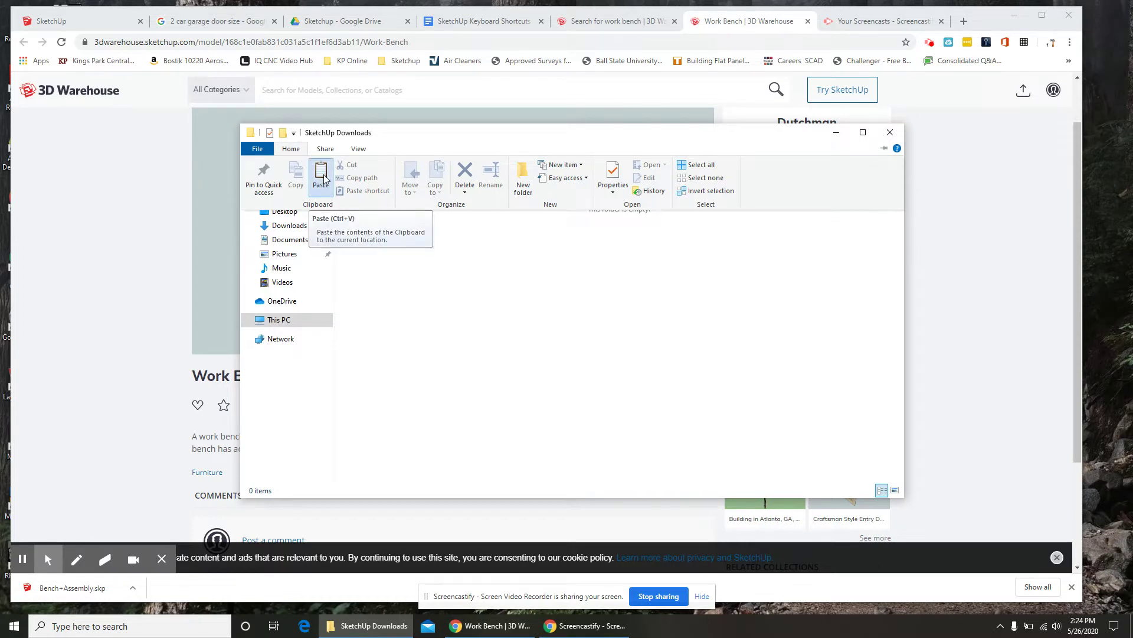
click(424, 272)
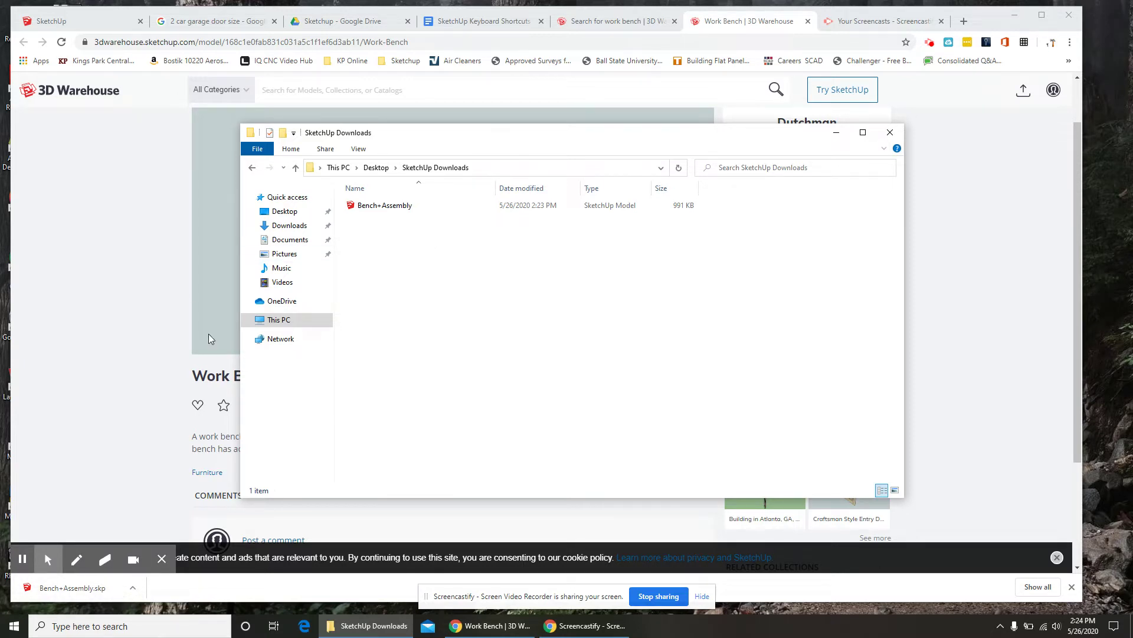
Step: Switch to the SketchUp garage model and insert Bench+Assembly.skp from the Desktop's SketchUp Downloads folder as a component
click(93, 21)
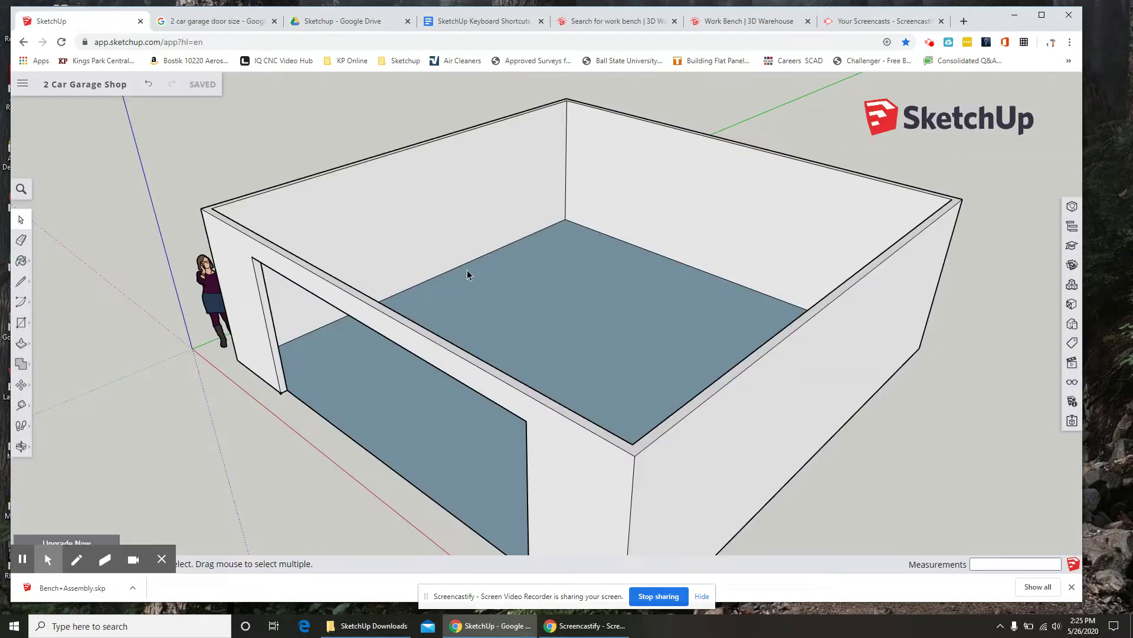
click(22, 85)
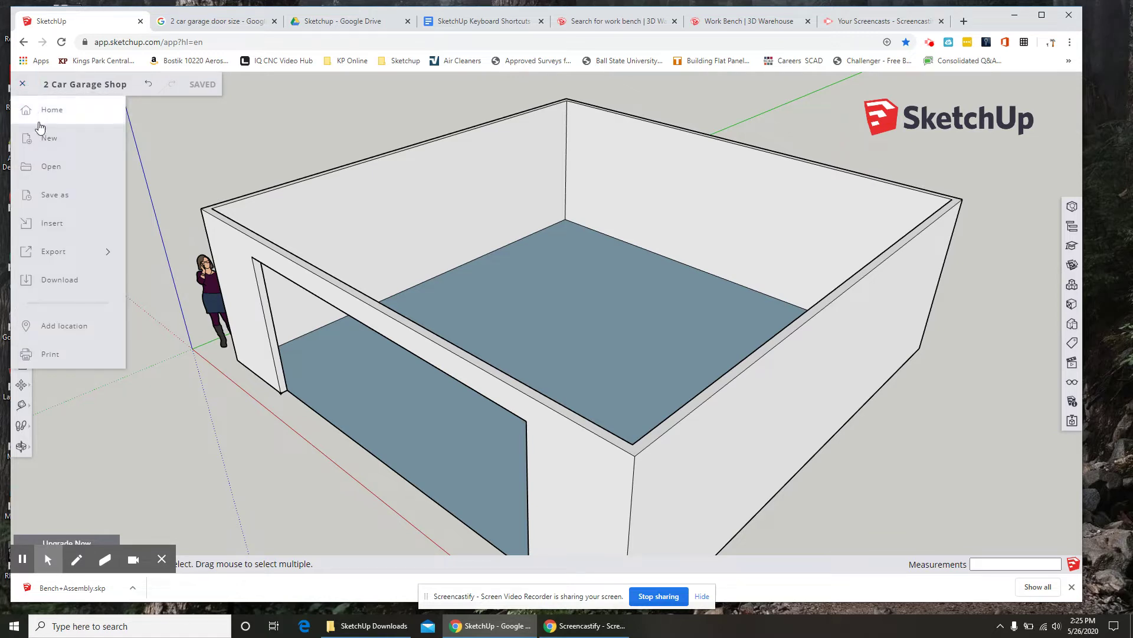
click(47, 222)
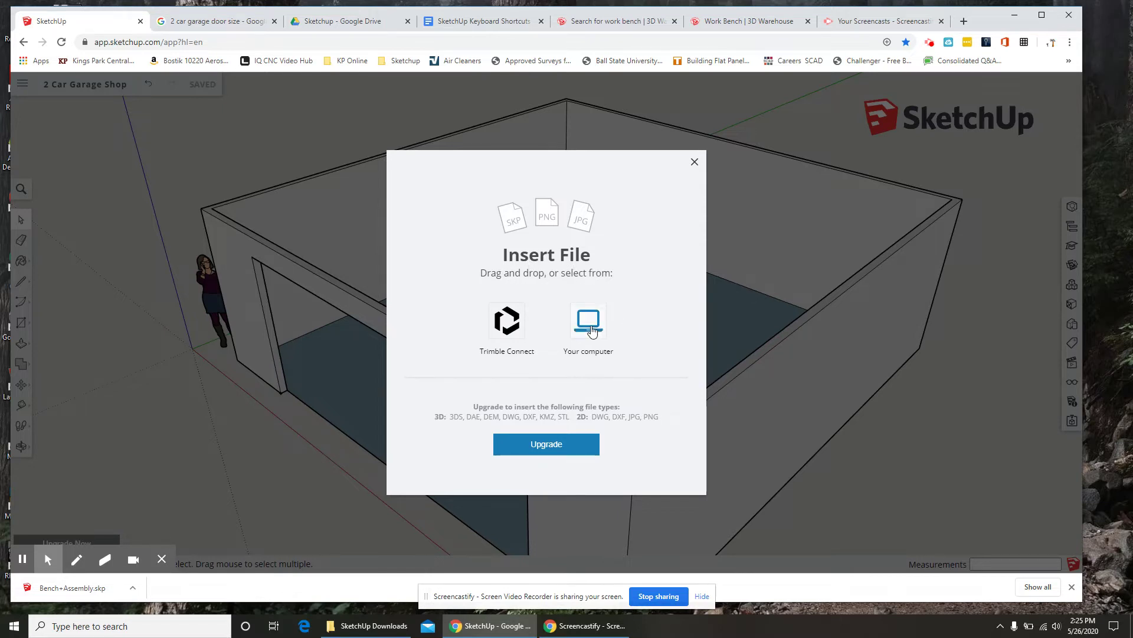
click(589, 321)
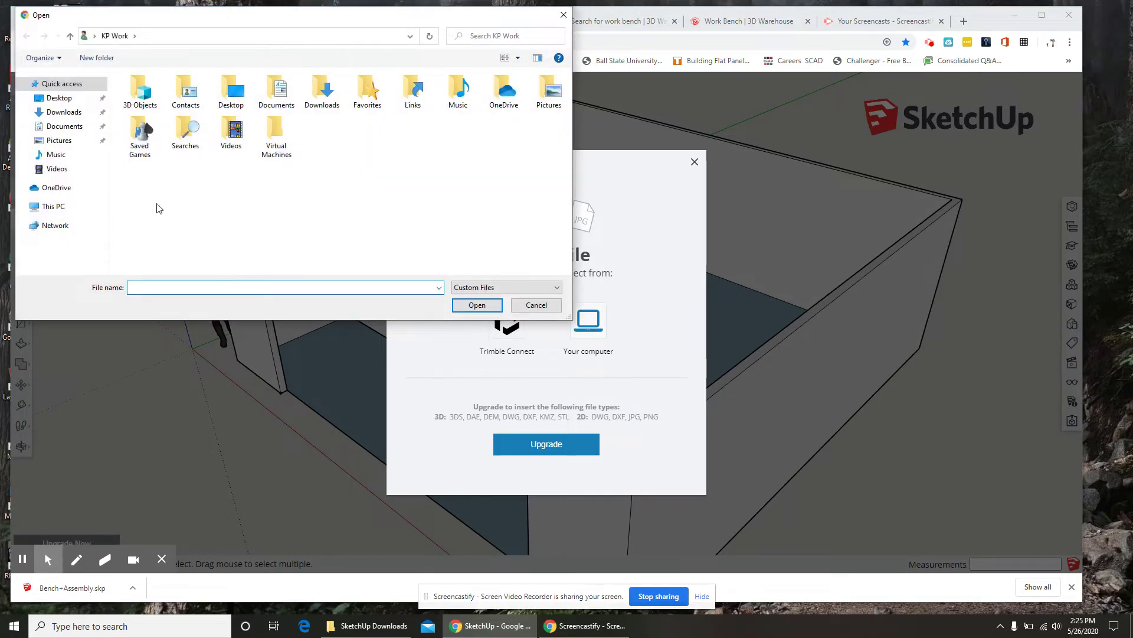
click(62, 99)
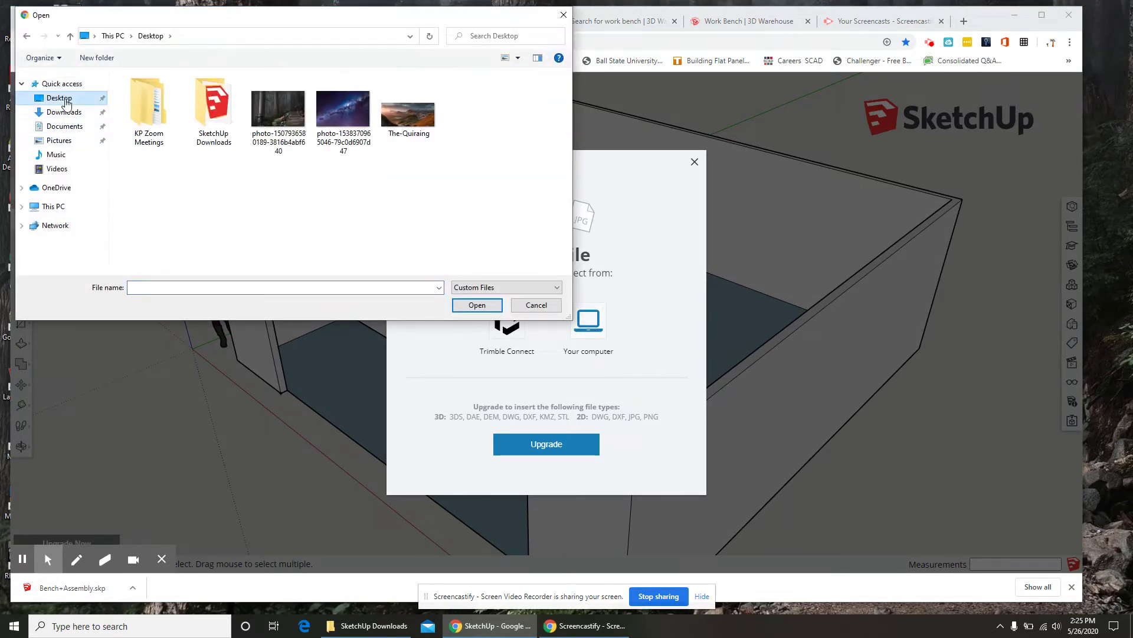
double_click(204, 118)
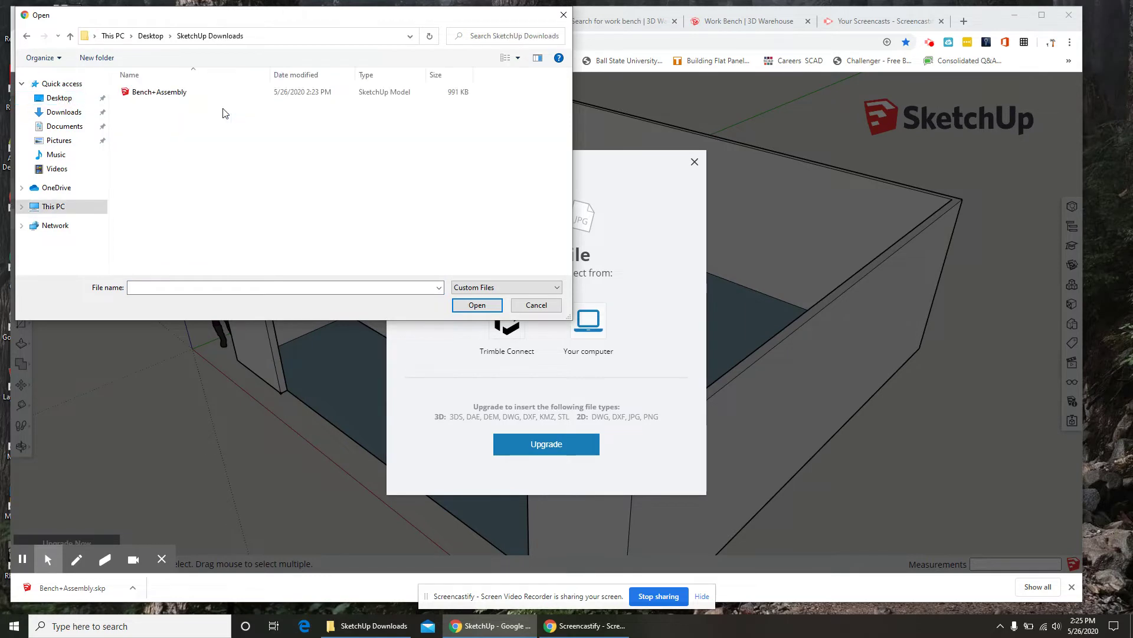
click(184, 102)
click(475, 306)
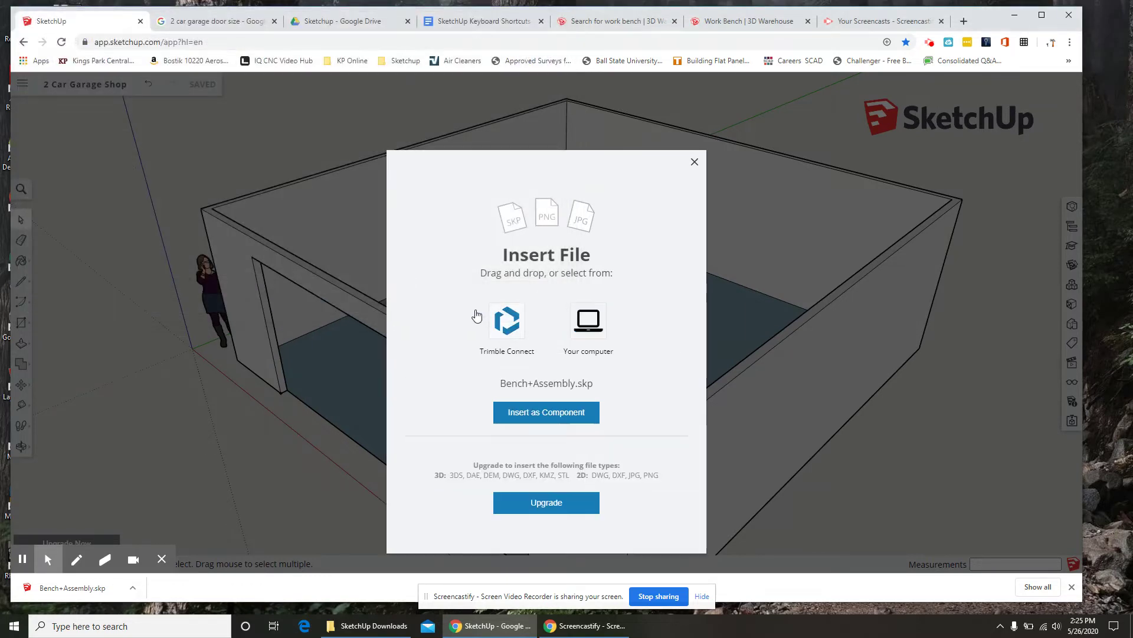
click(544, 412)
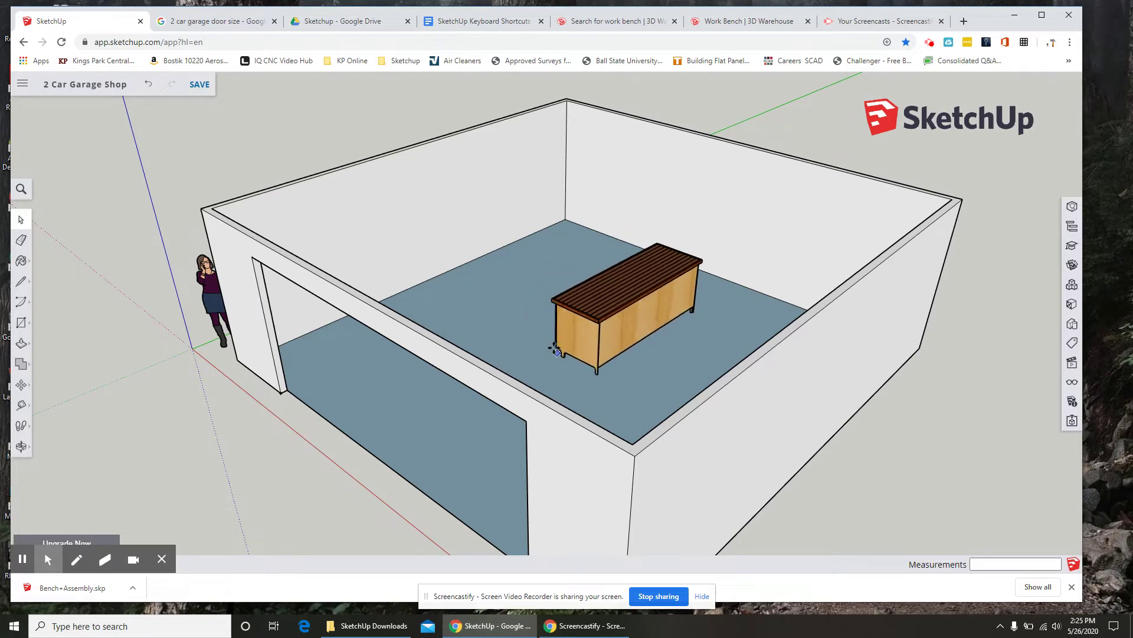
Step: Place the work bench on the garage floor near the side wall, with its drawers facing the room
middle_drag(552, 347, 880, 354)
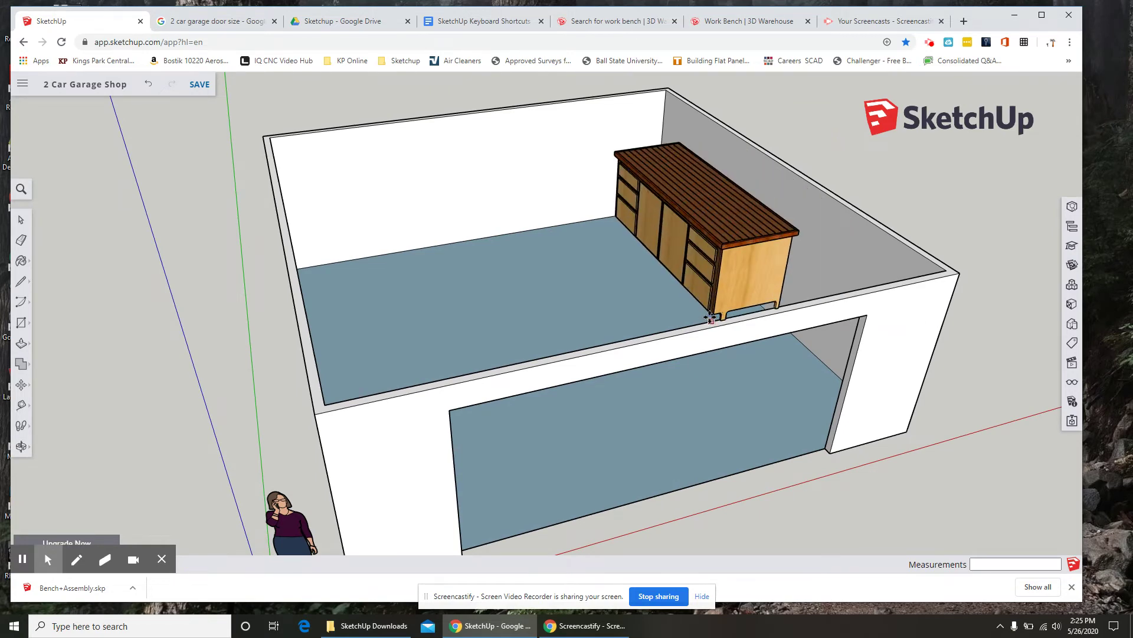
scroll(703, 317, up, 5)
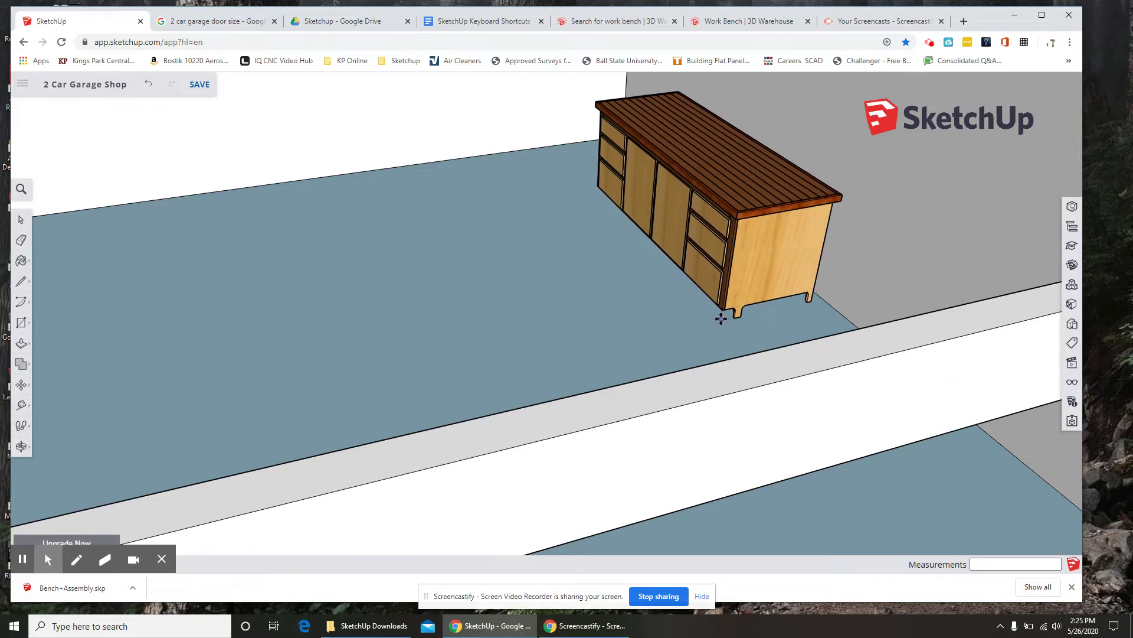
click(724, 317)
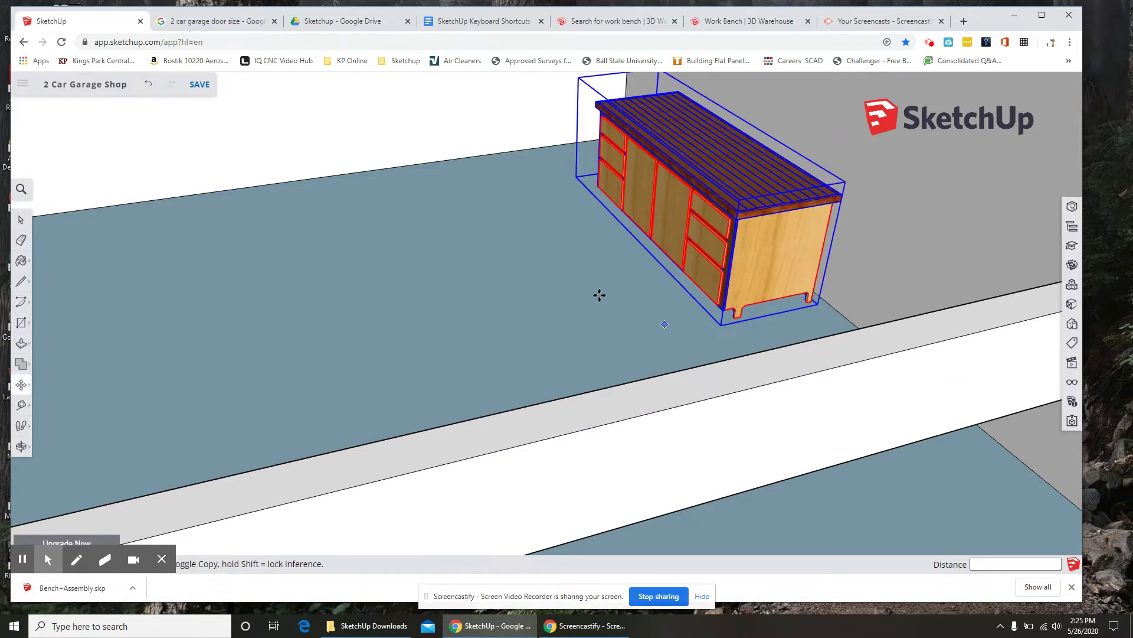
scroll(559, 307, down, 5)
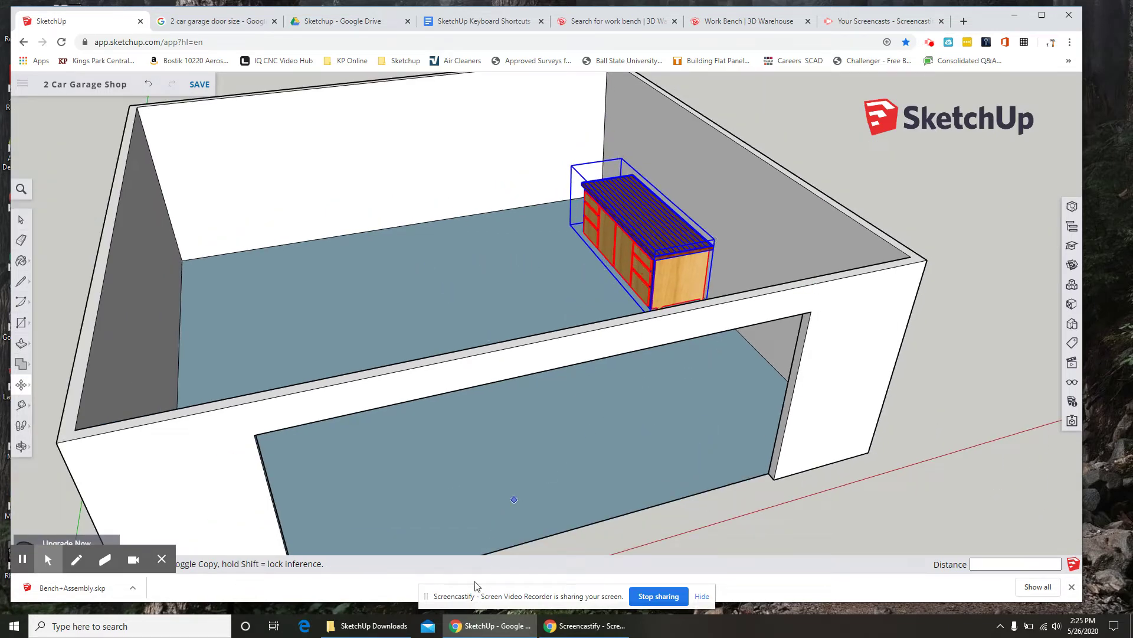
click(427, 596)
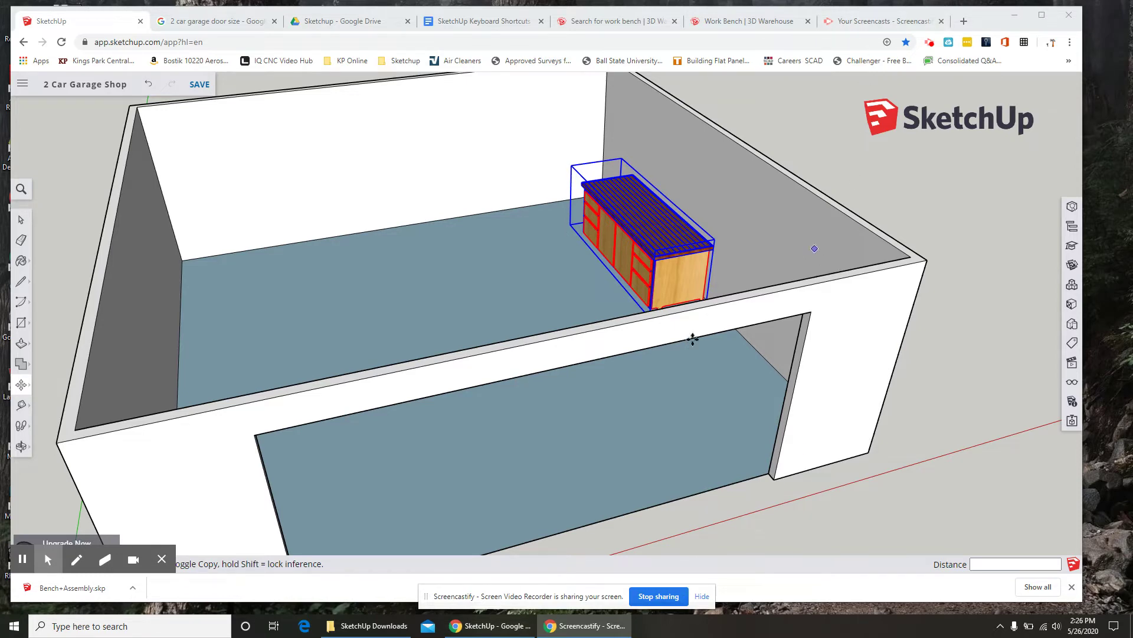
click(22, 561)
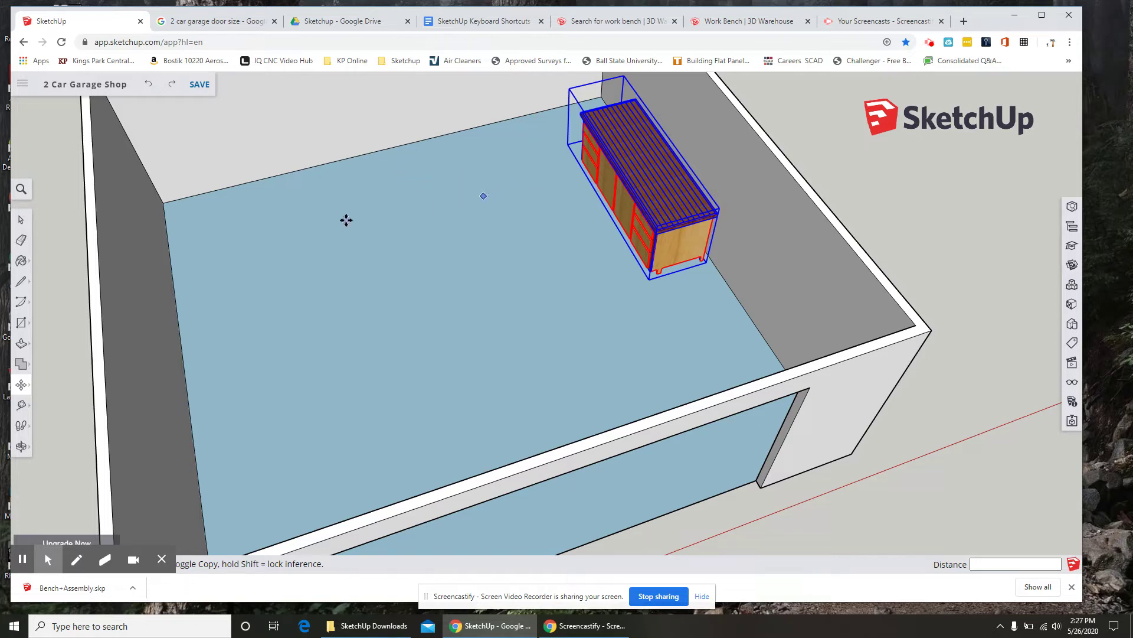
Step: Rotate the work bench 90 degrees on the floor plane about the corner of its bounding box nearest the back wall
click(21, 387)
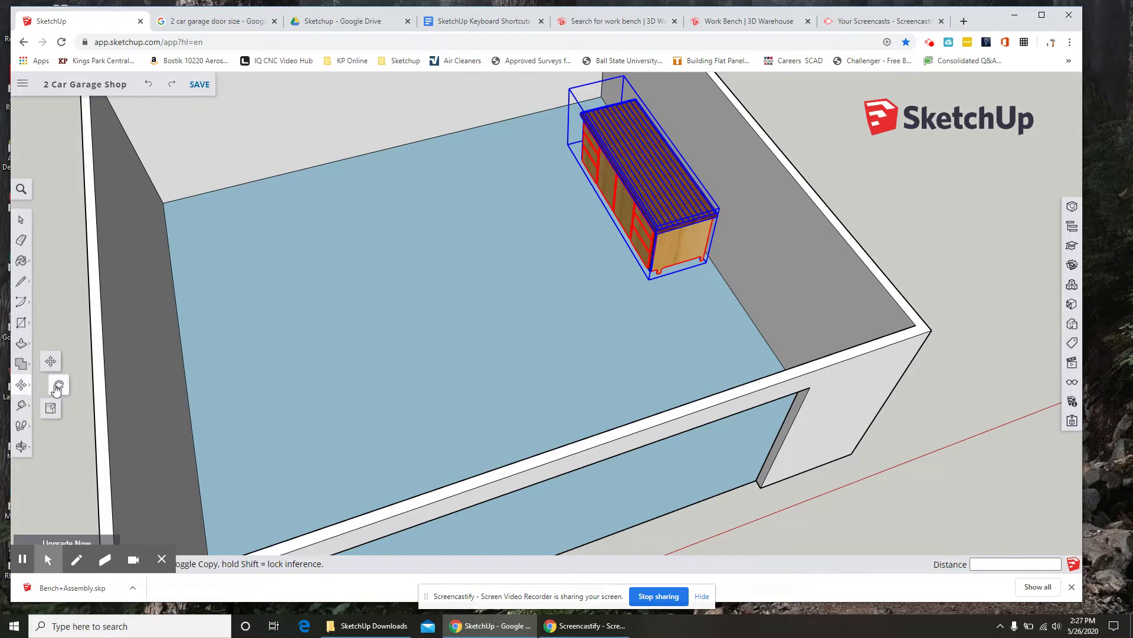
click(57, 388)
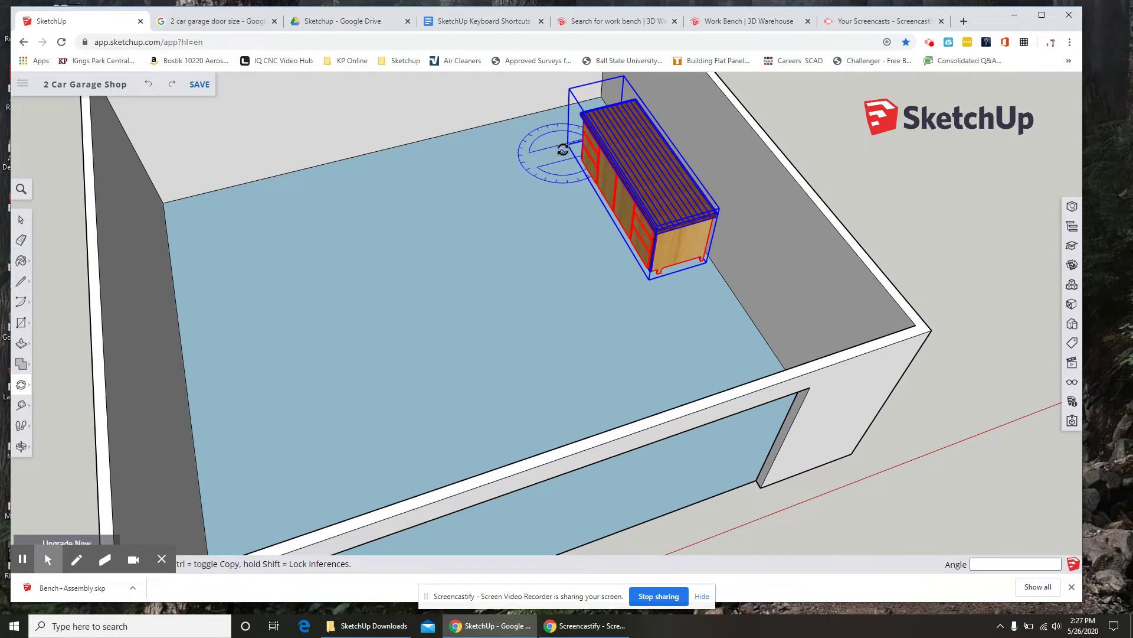
click(567, 146)
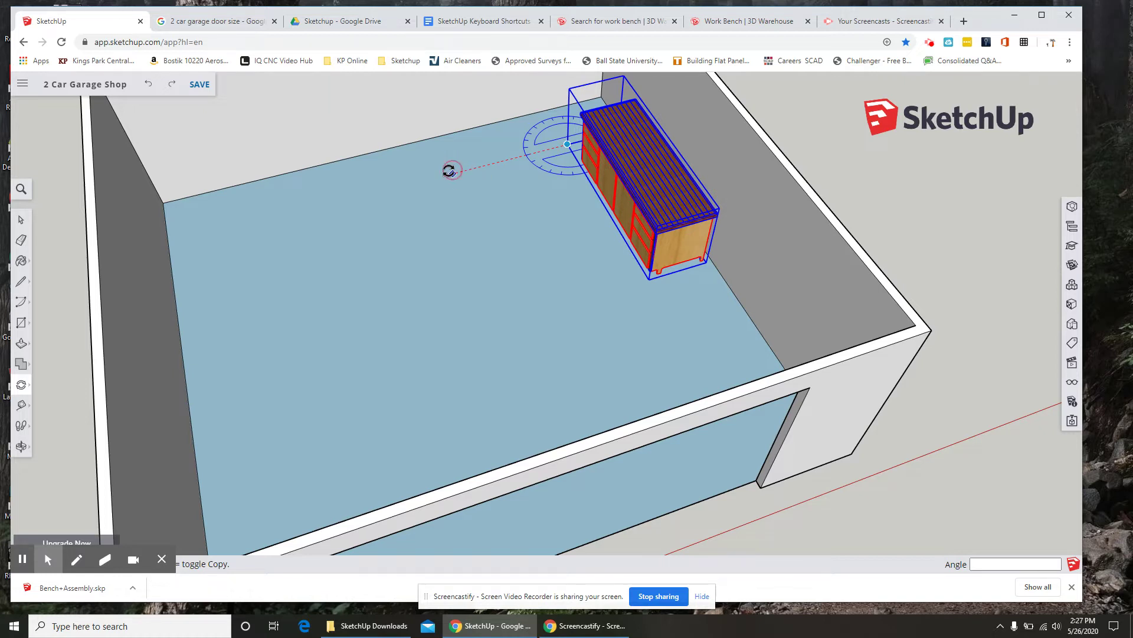
click(449, 172)
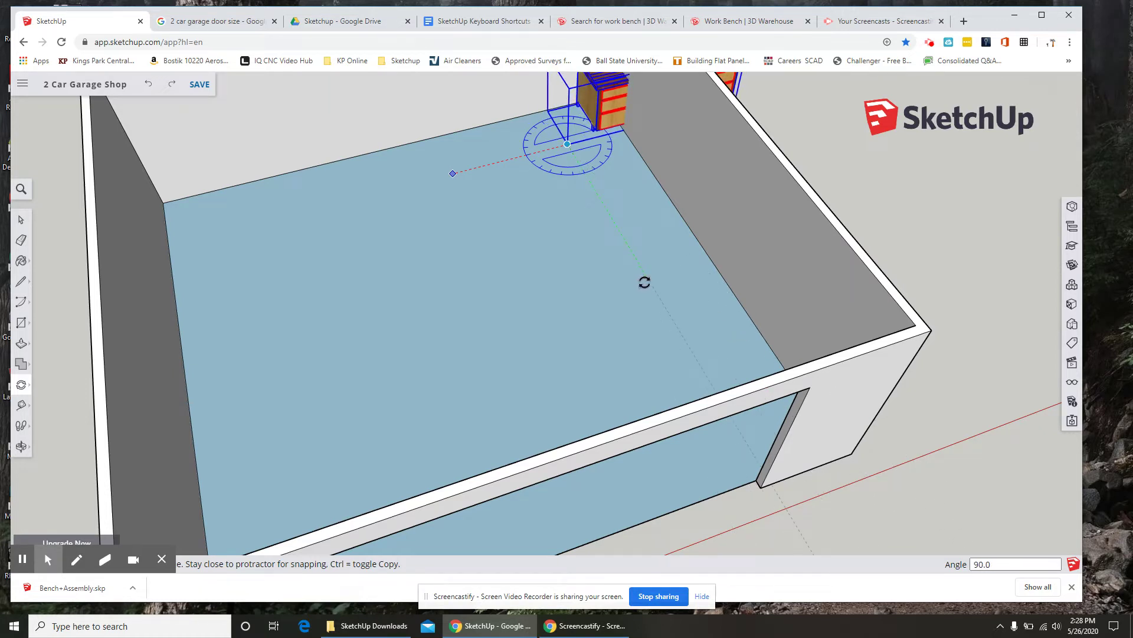
click(645, 282)
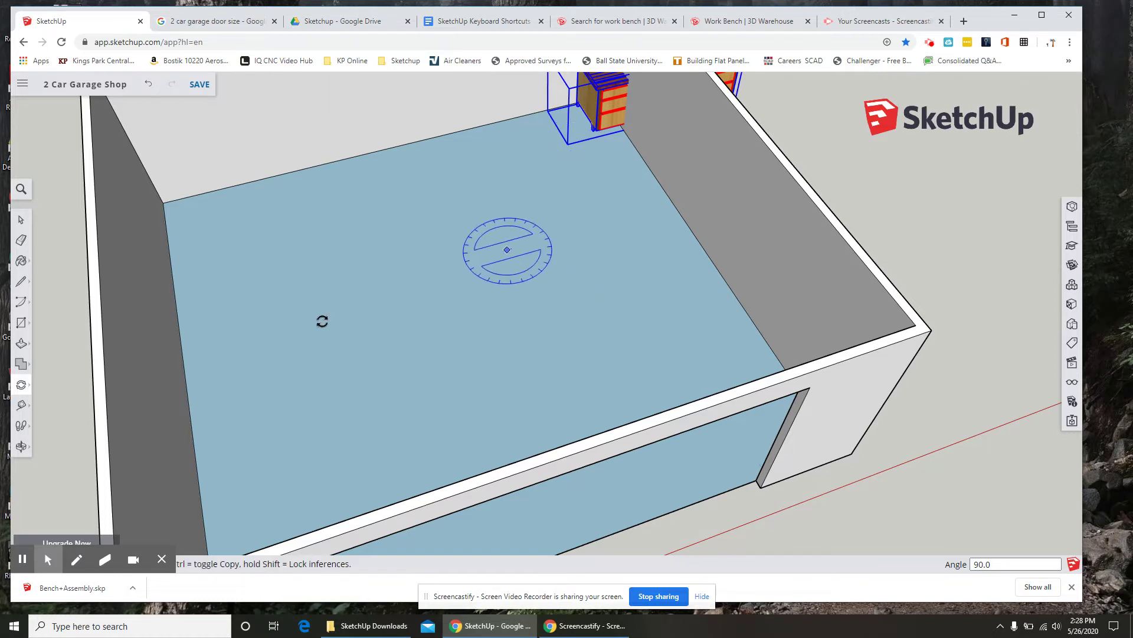
Step: Move the work bench about 15' 8 3/4" across the floor along the back wall, away from the side wall, and deselect it
click(22, 387)
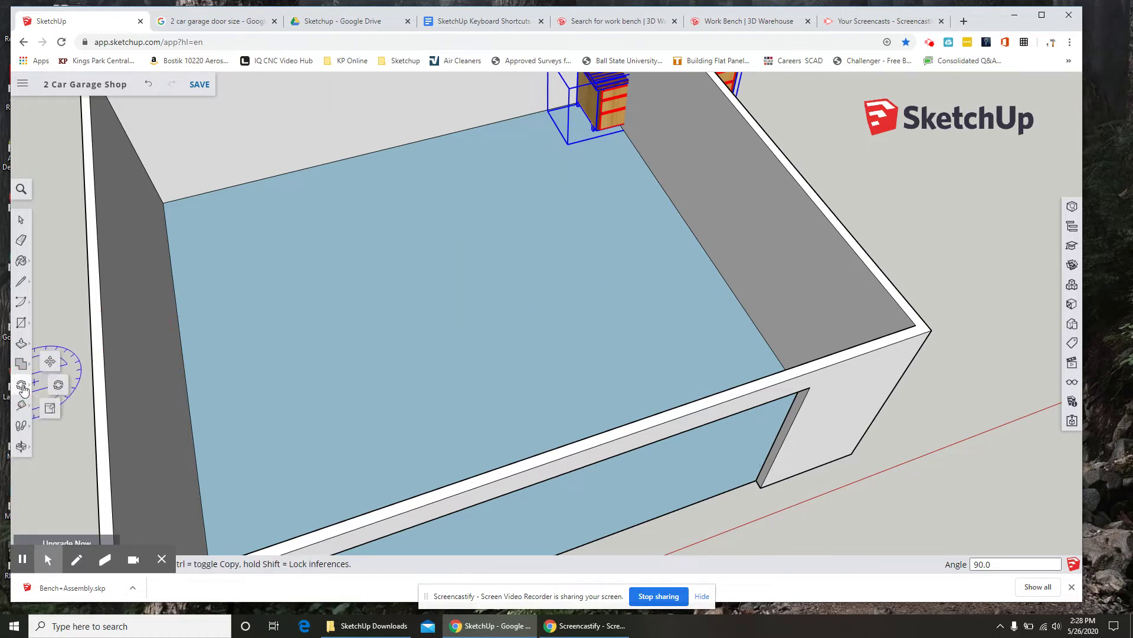
click(52, 364)
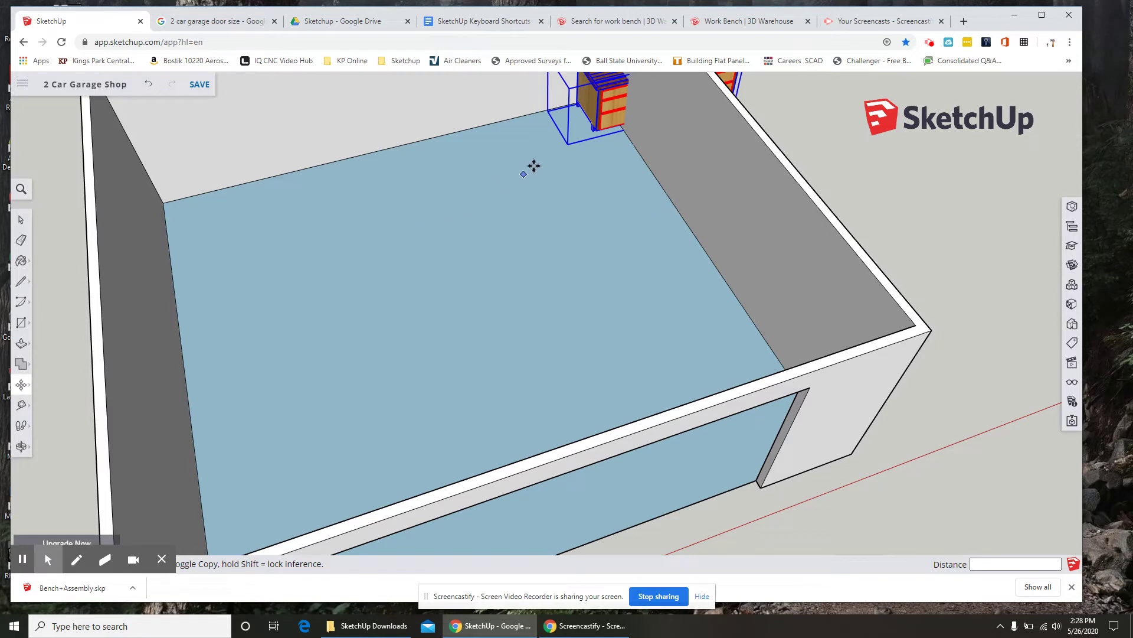
click(570, 144)
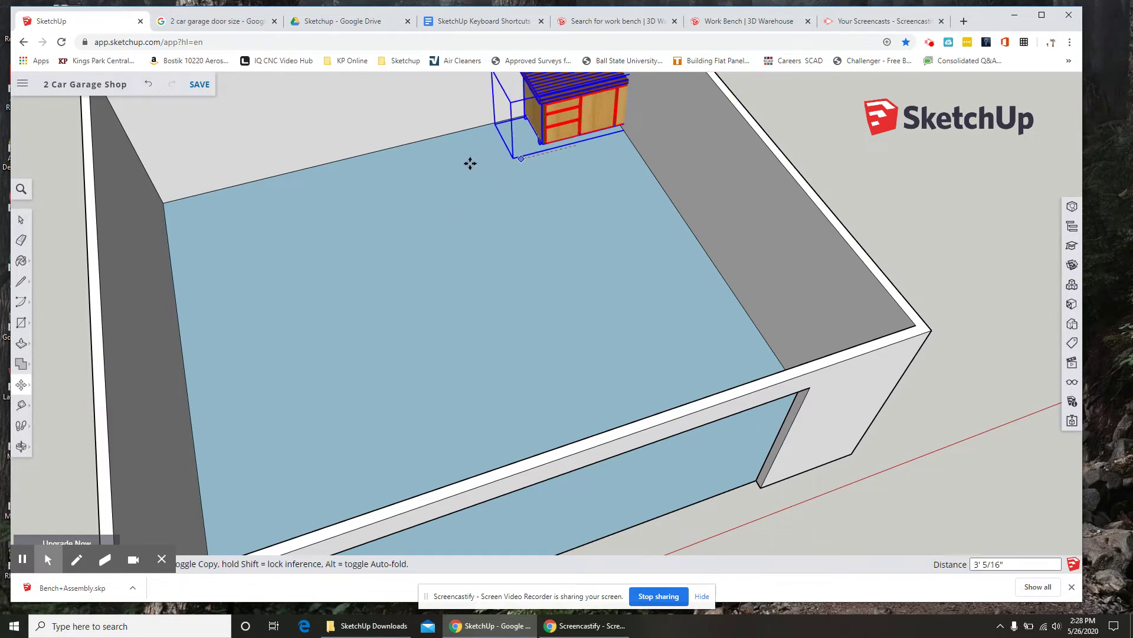
click(273, 227)
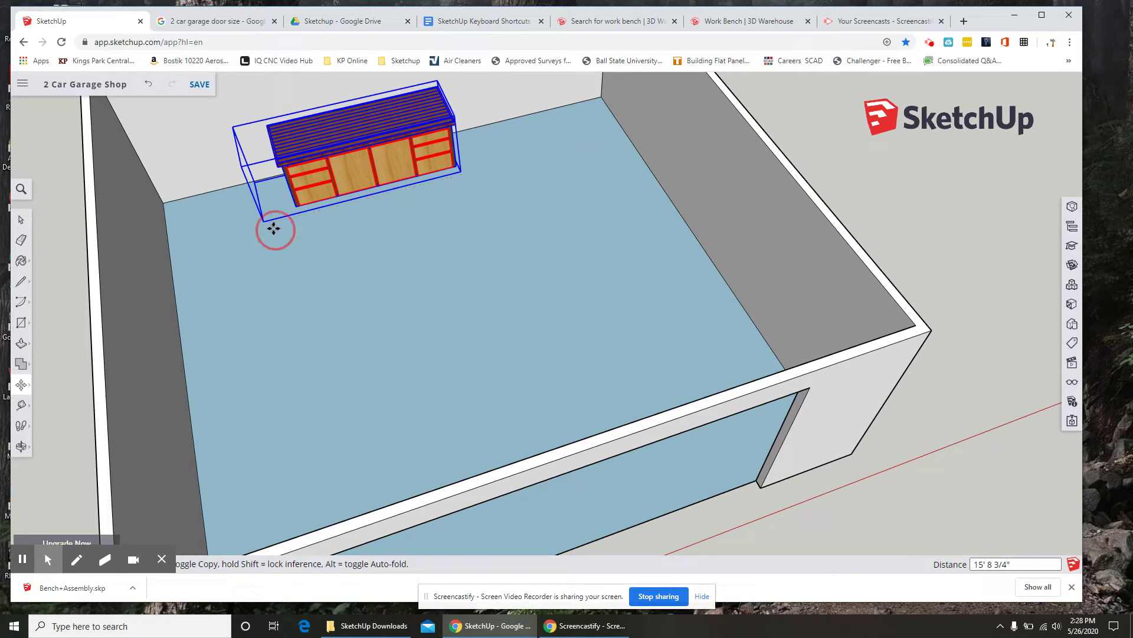
scroll(504, 278, down, 5)
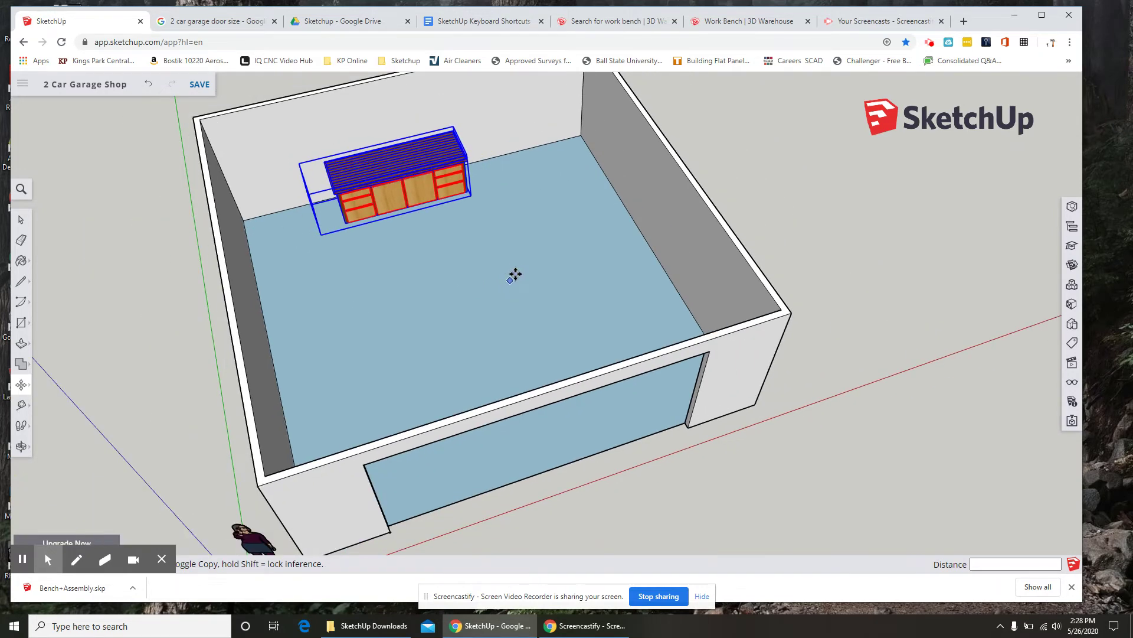
middle_drag(513, 264, 378, 236)
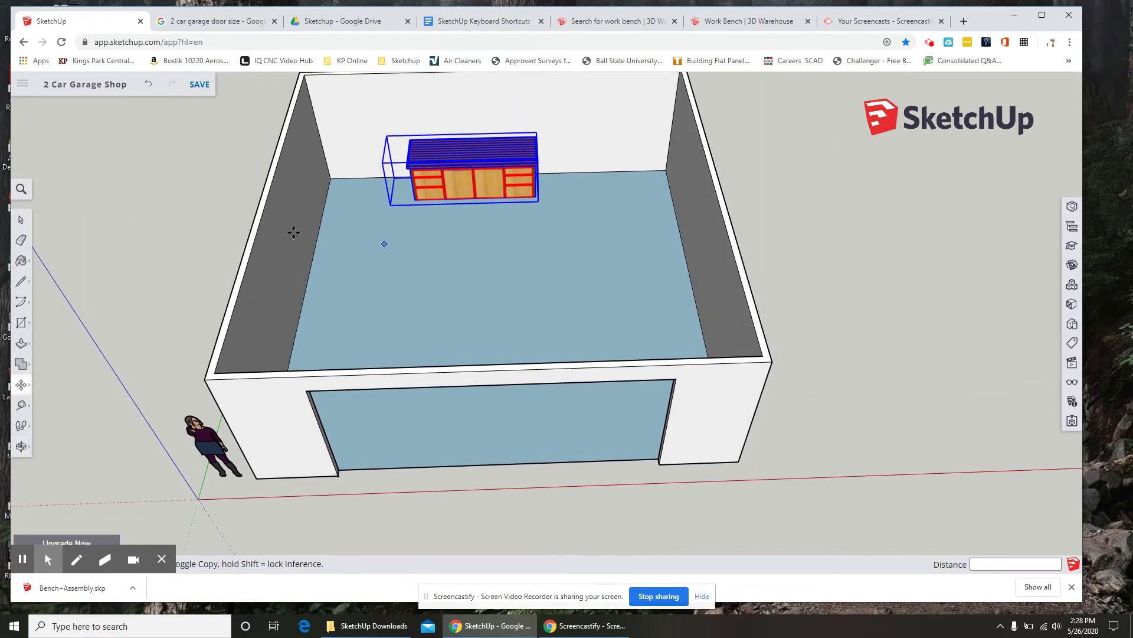
click(146, 207)
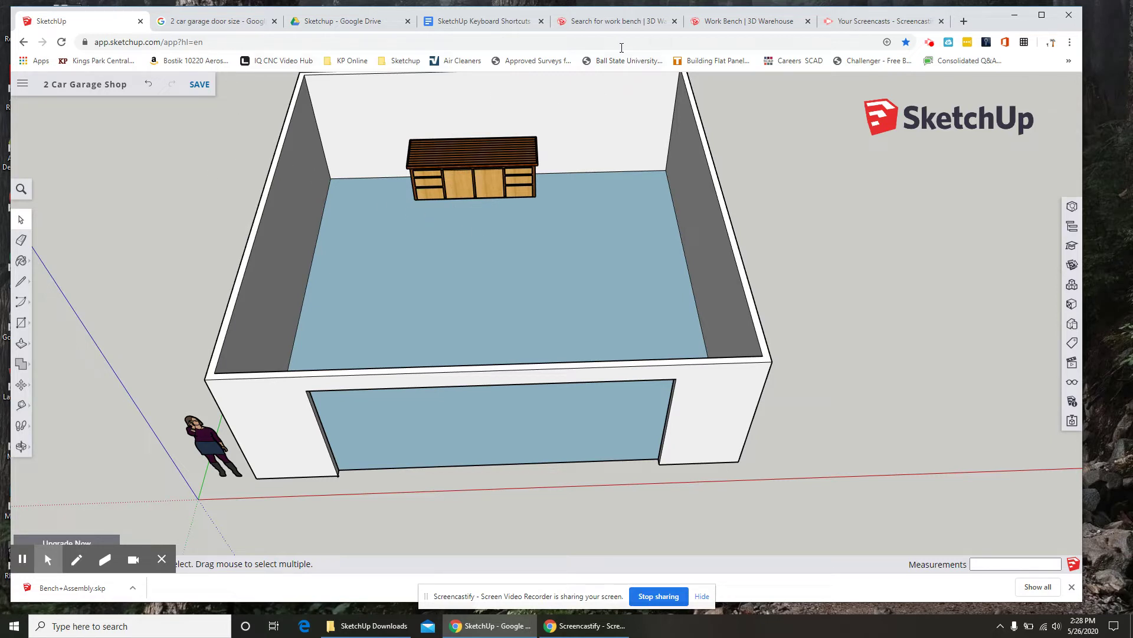
Step: Switch to the 3D Warehouse search page, dismiss the Work Bench details, and search for "Drill press"
click(614, 23)
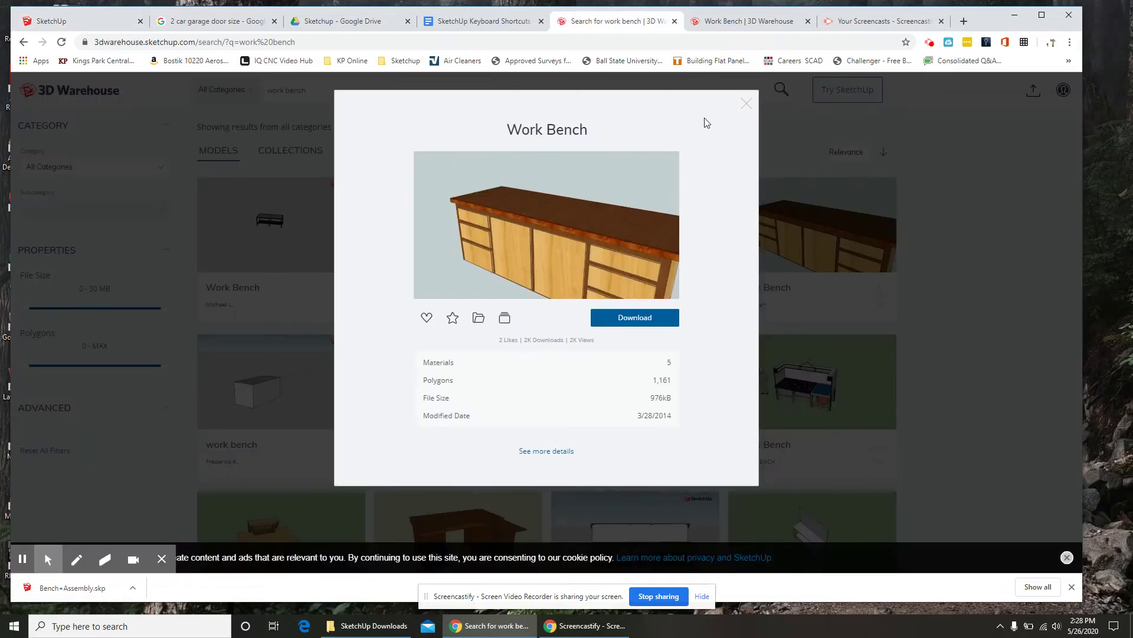
click(746, 104)
click(336, 90)
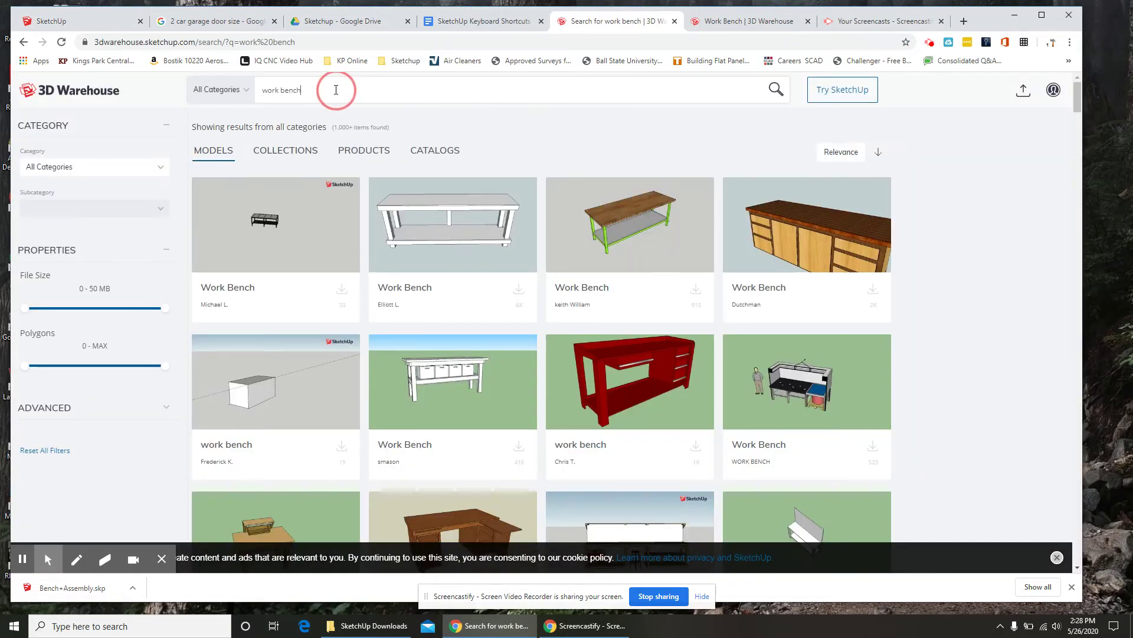
drag(335, 90, 257, 91)
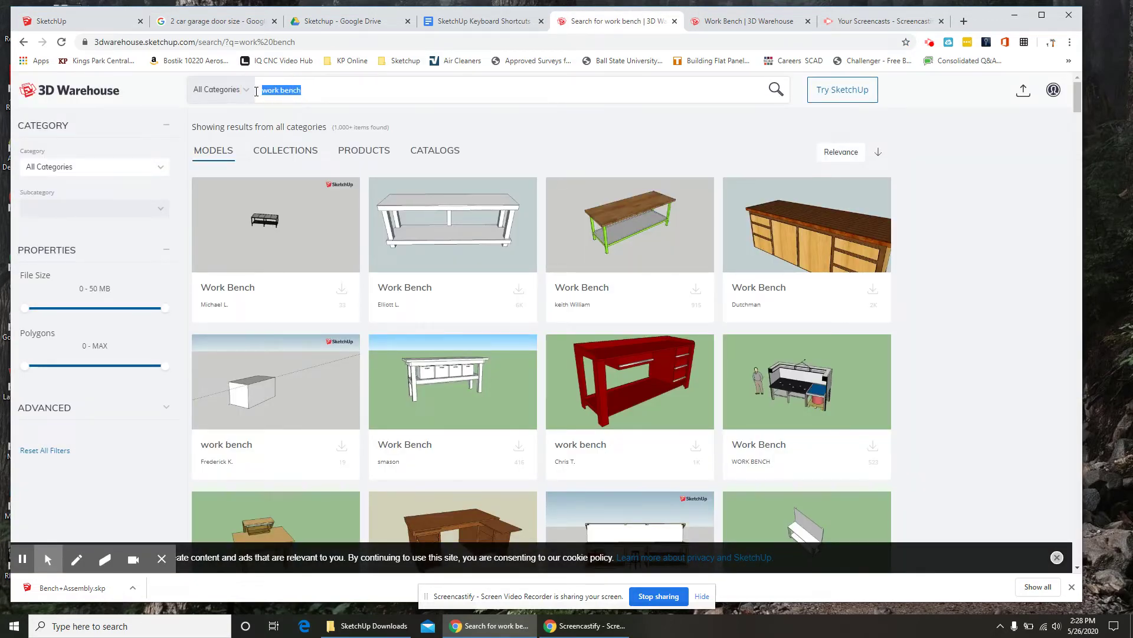
text(Drill)
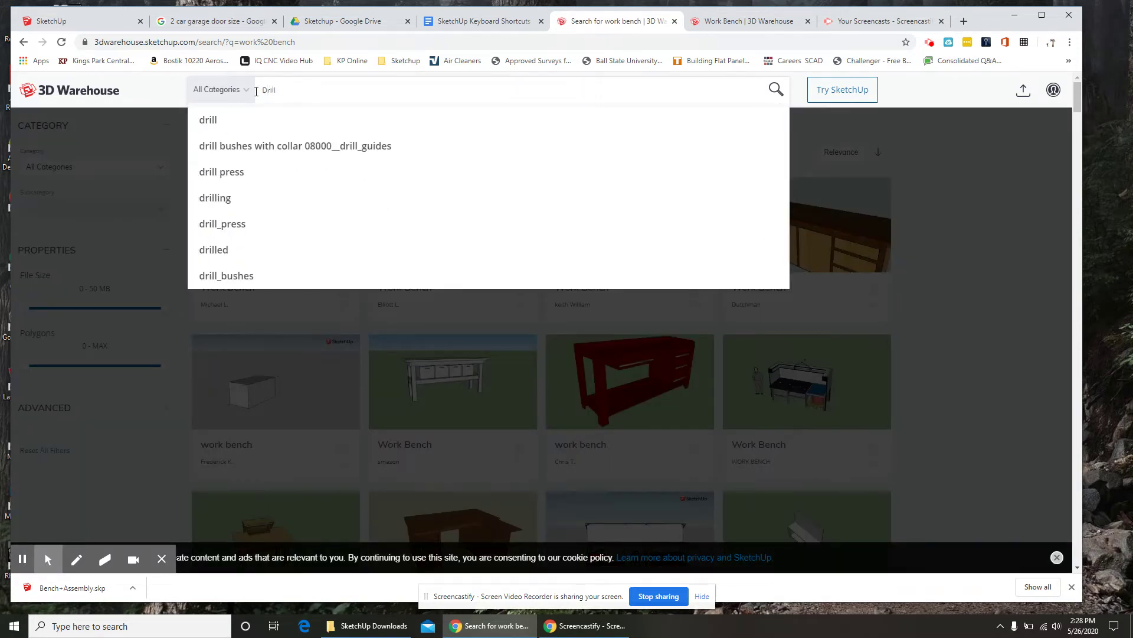
text( press)
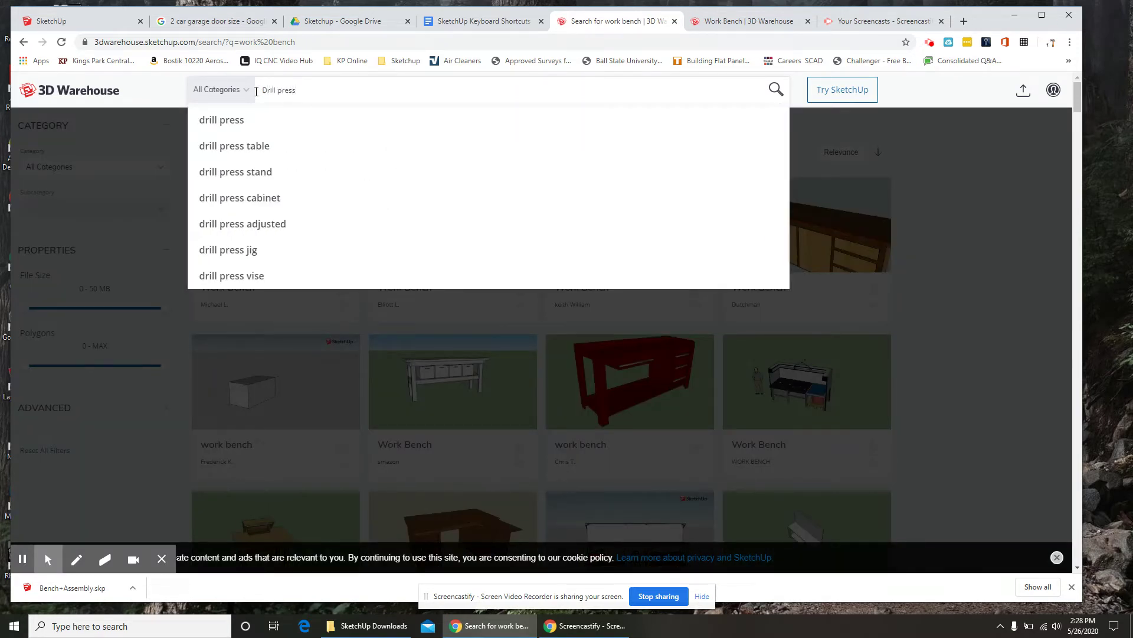
key(Return)
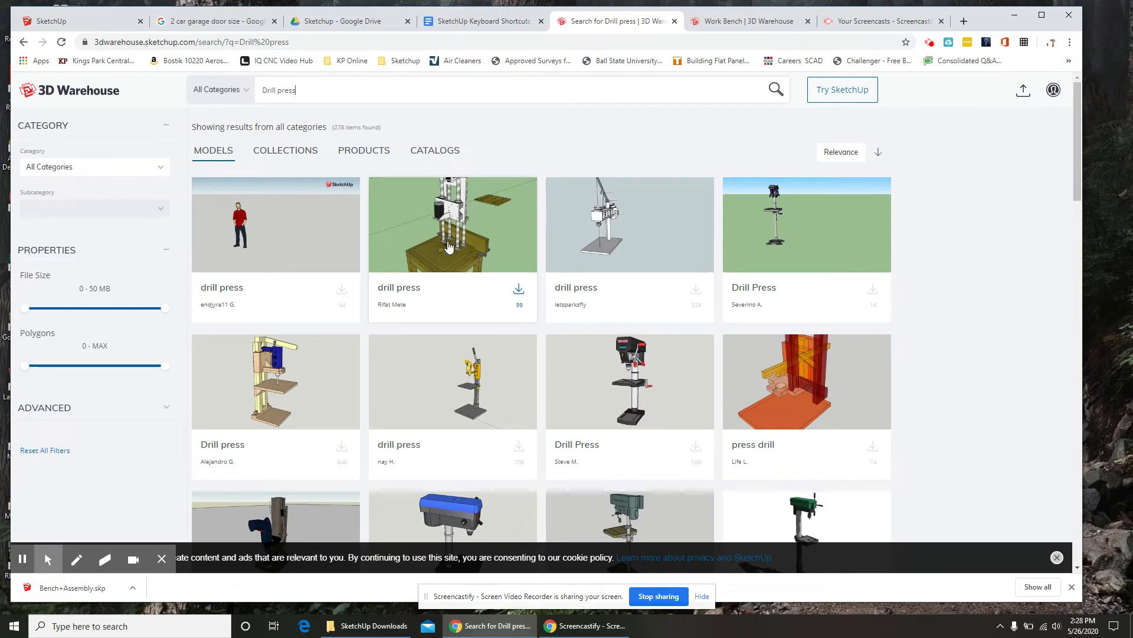
Step: Look through the drill press models and refine the search to "Drill press delta"
scroll(616, 264, down, 1)
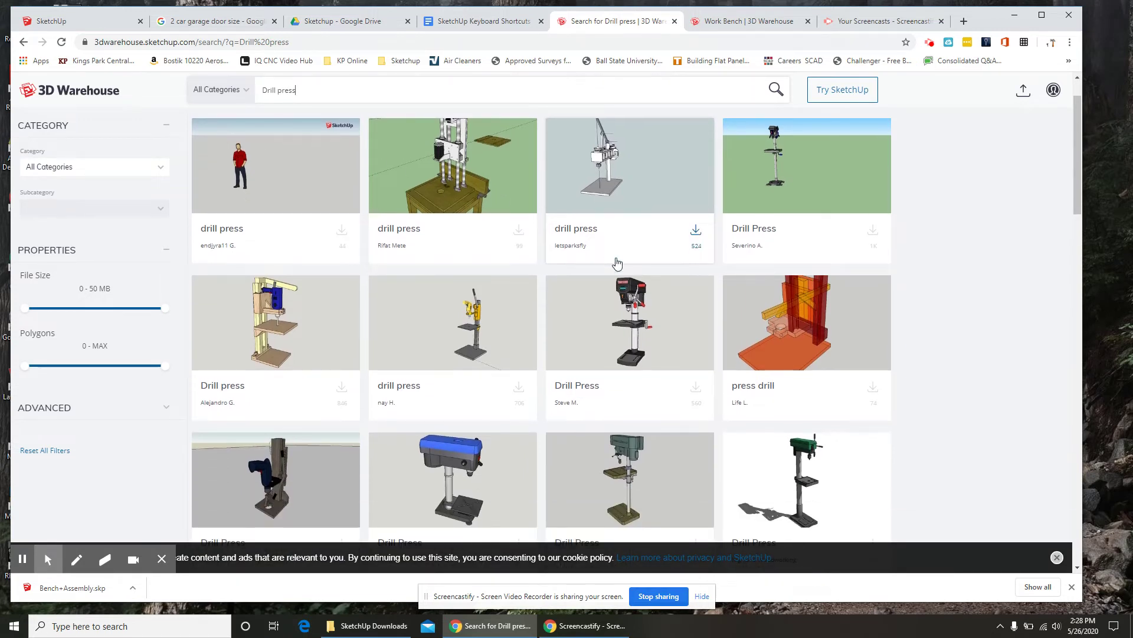
scroll(707, 289, down, 4)
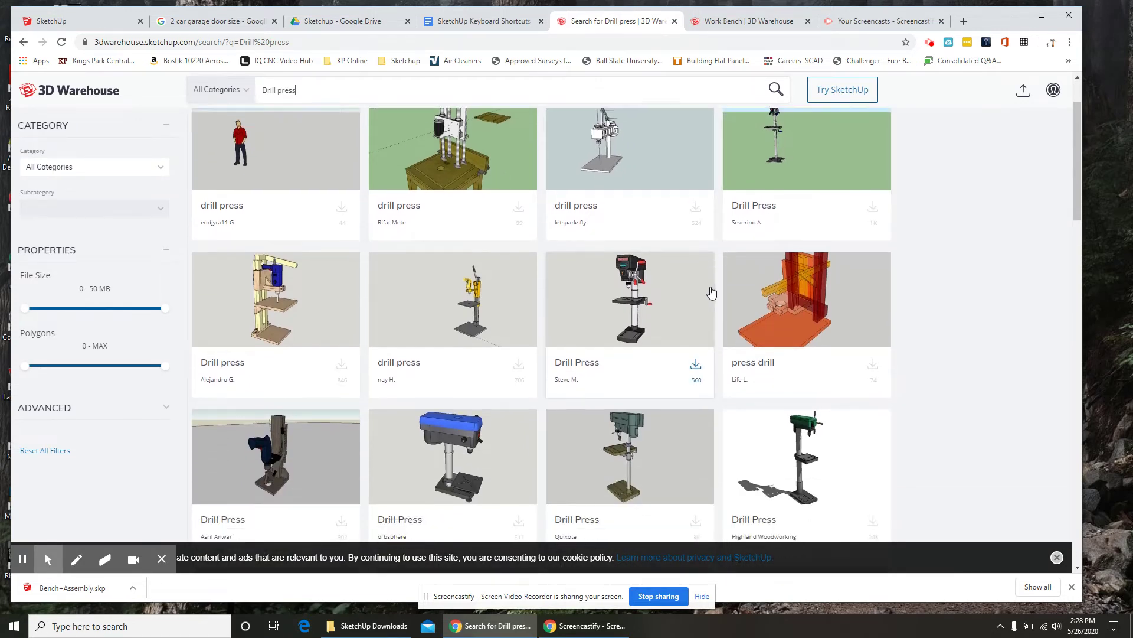
scroll(704, 287, up, 5)
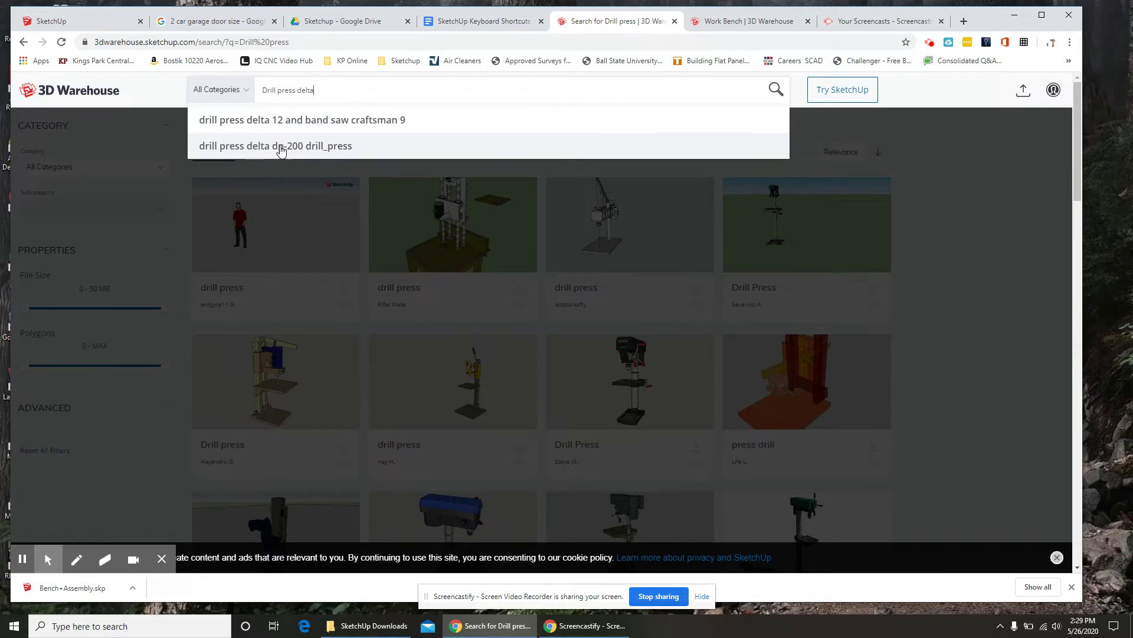
click(325, 92)
key(Return)
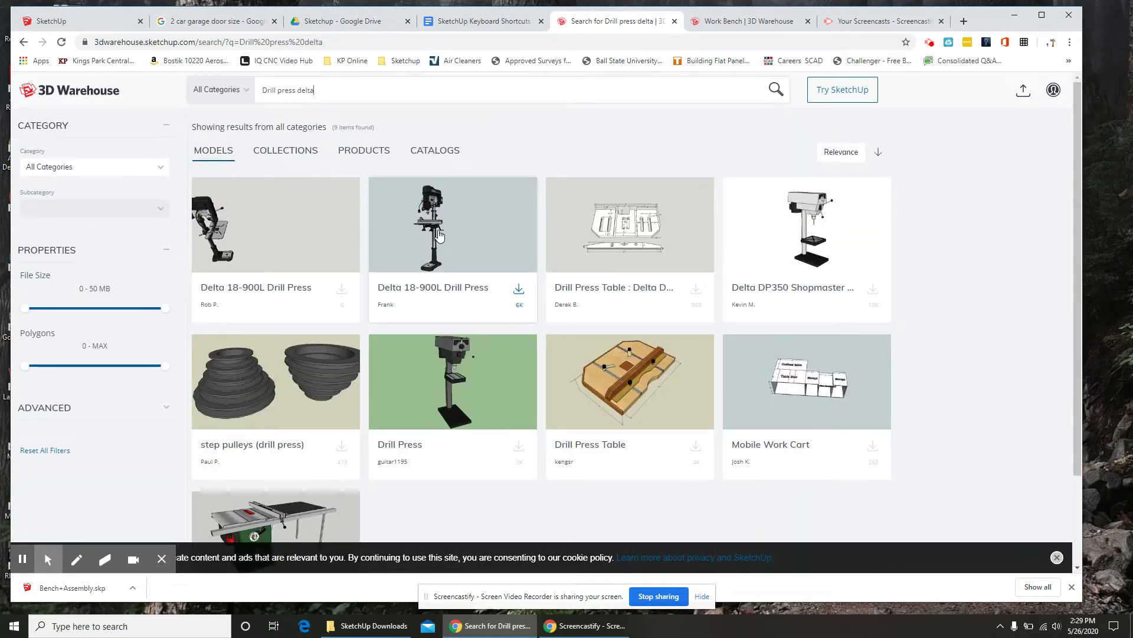
Step: Download the Delta 18-900L Drill Press with the blue-grey background as a SketchUp 2020 Model
click(434, 232)
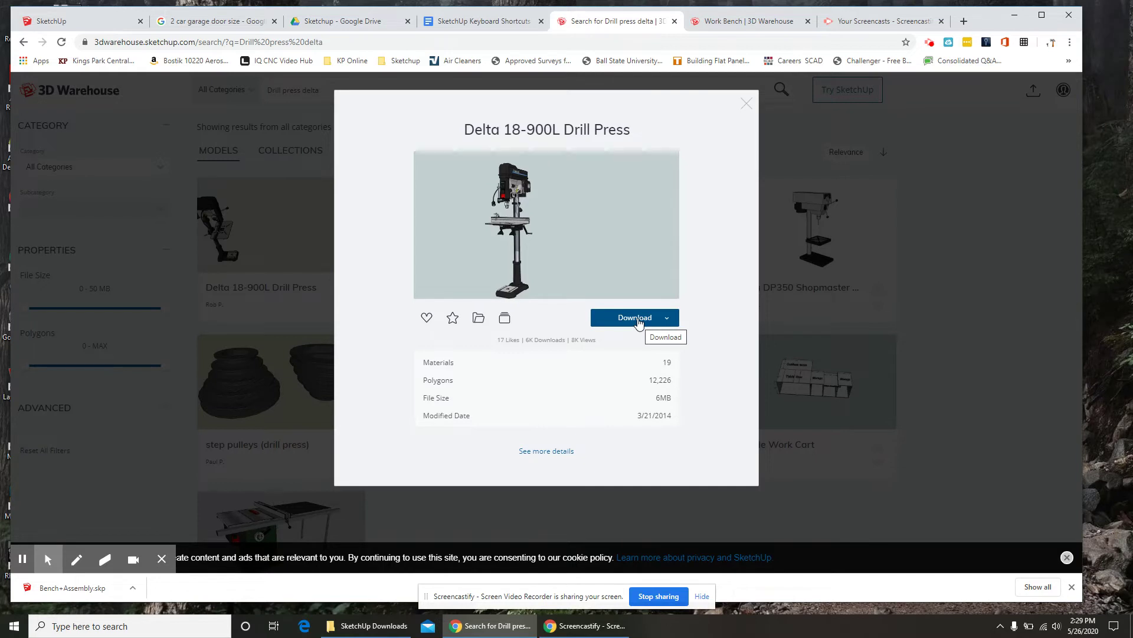
click(638, 322)
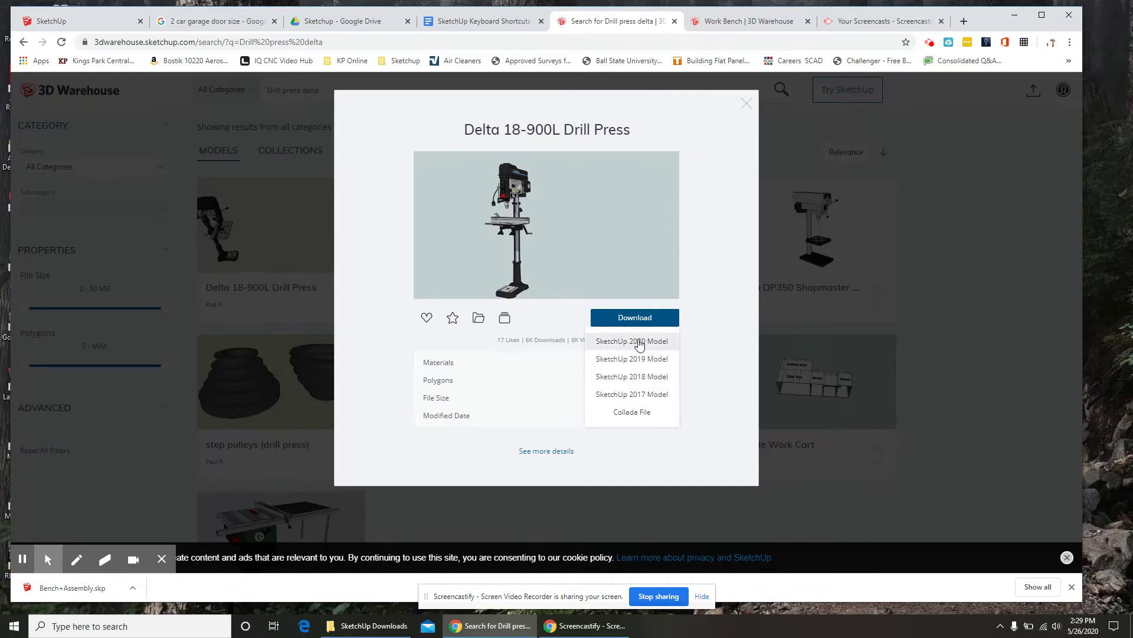
click(639, 341)
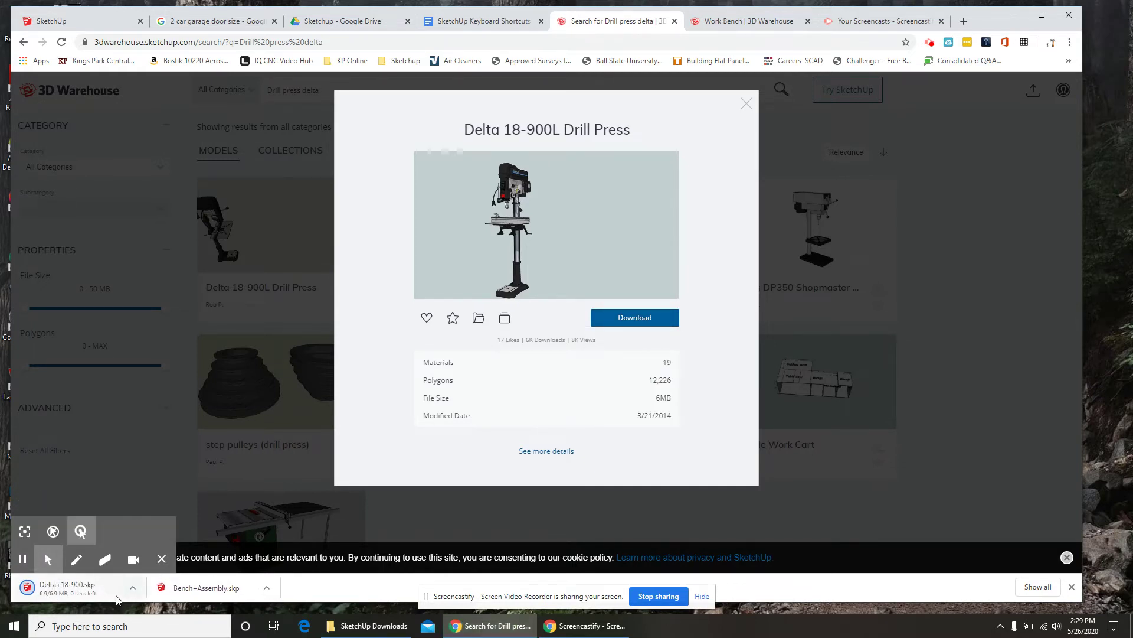
Step: Show the downloaded Delta+18-900 file in its folder and cut it
click(133, 590)
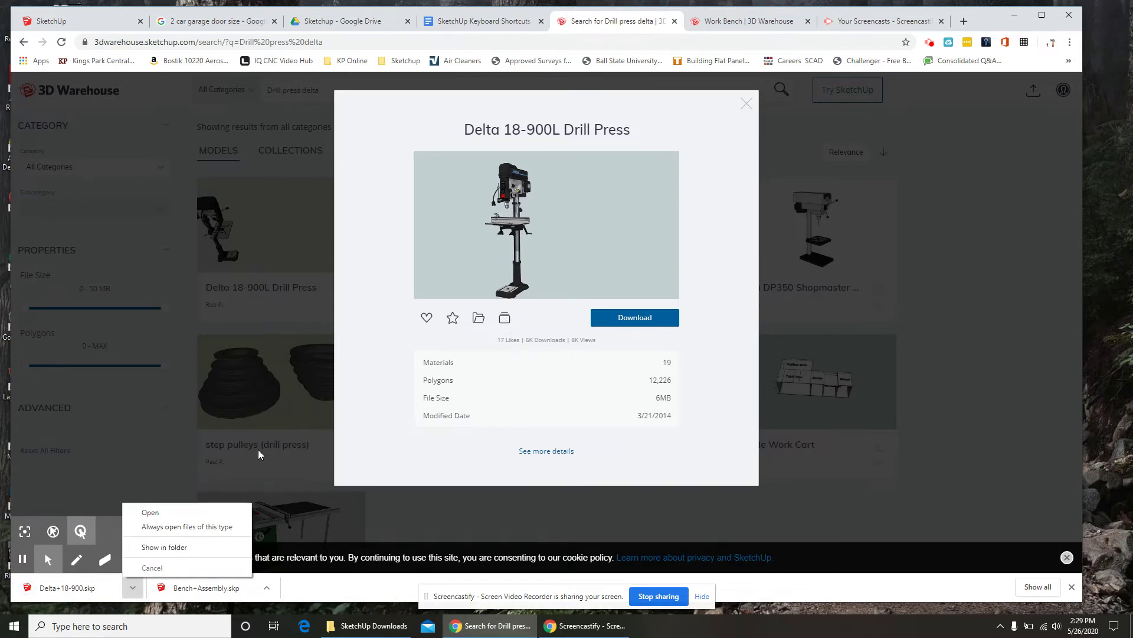
click(174, 548)
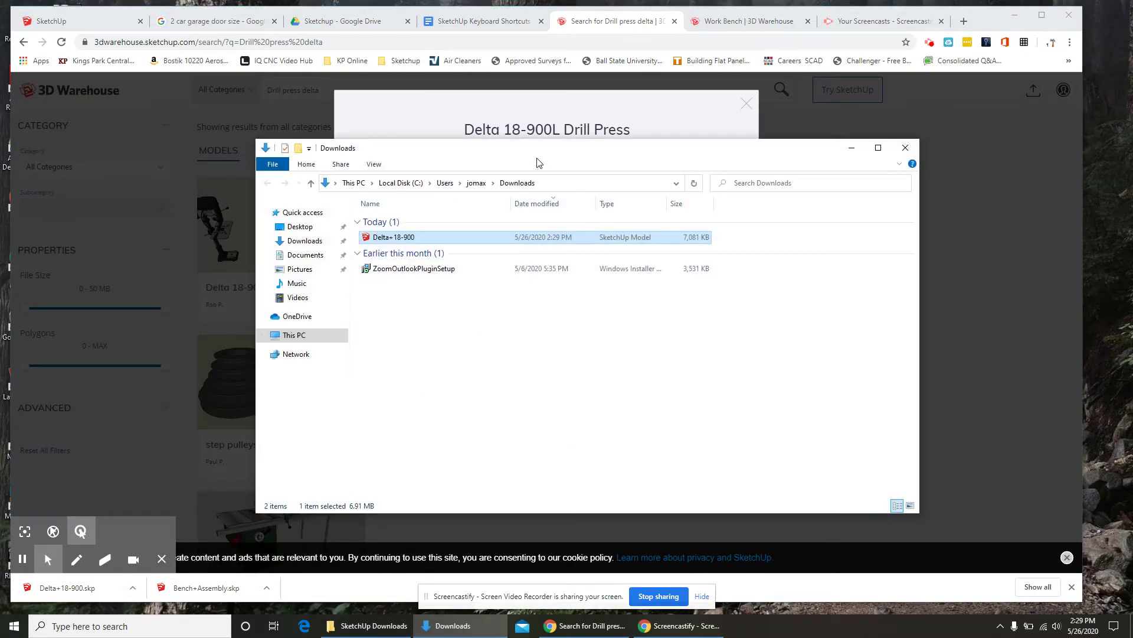
right_click(396, 241)
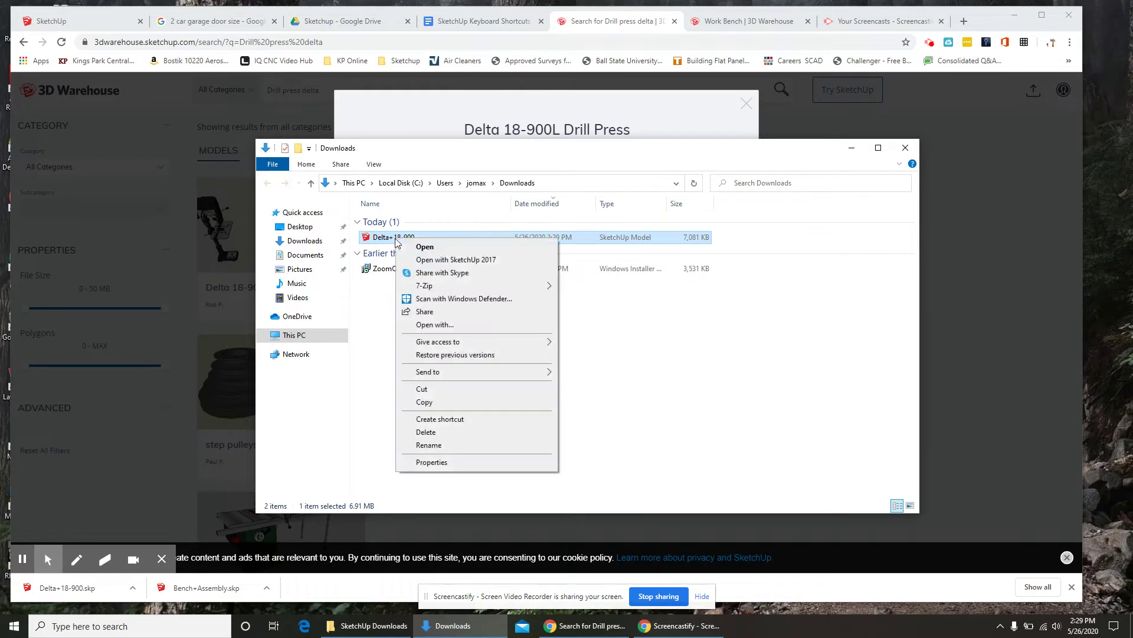
click(423, 389)
Step: Paste the Delta+18-900 file into the SketchUp Downloads folder, then clear away the folder windows and the drill press details
click(354, 623)
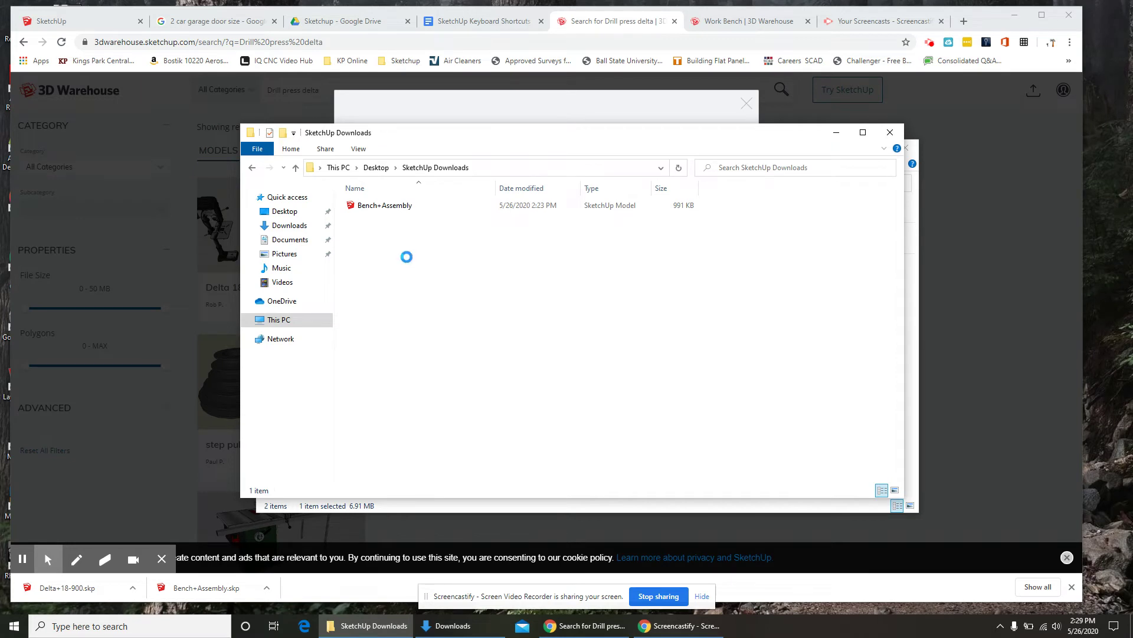
right_click(406, 256)
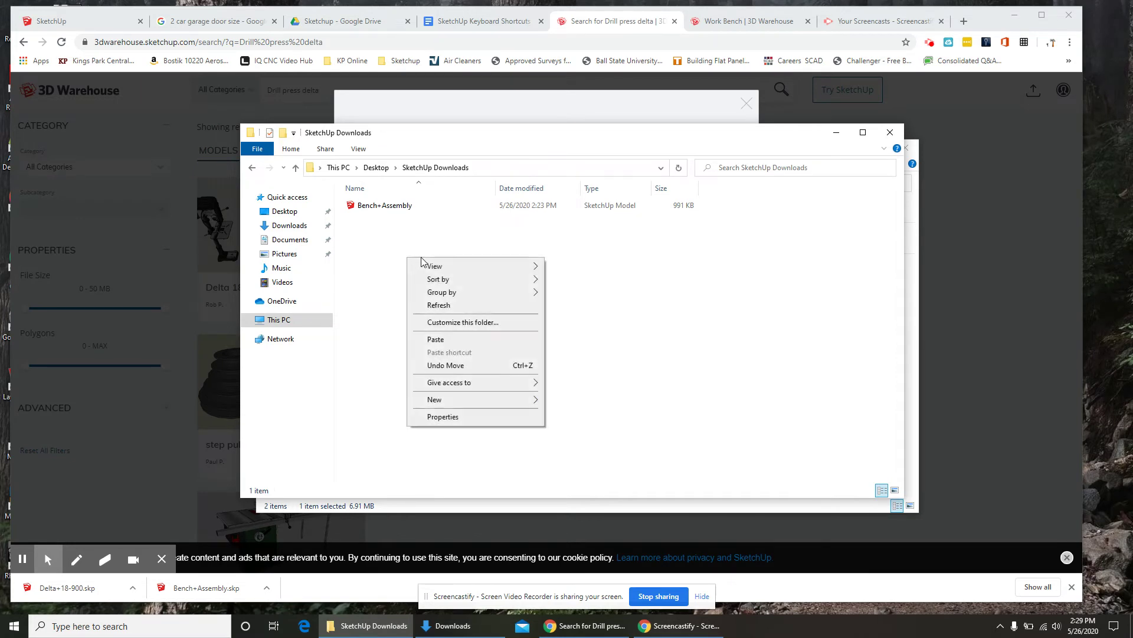
click(436, 342)
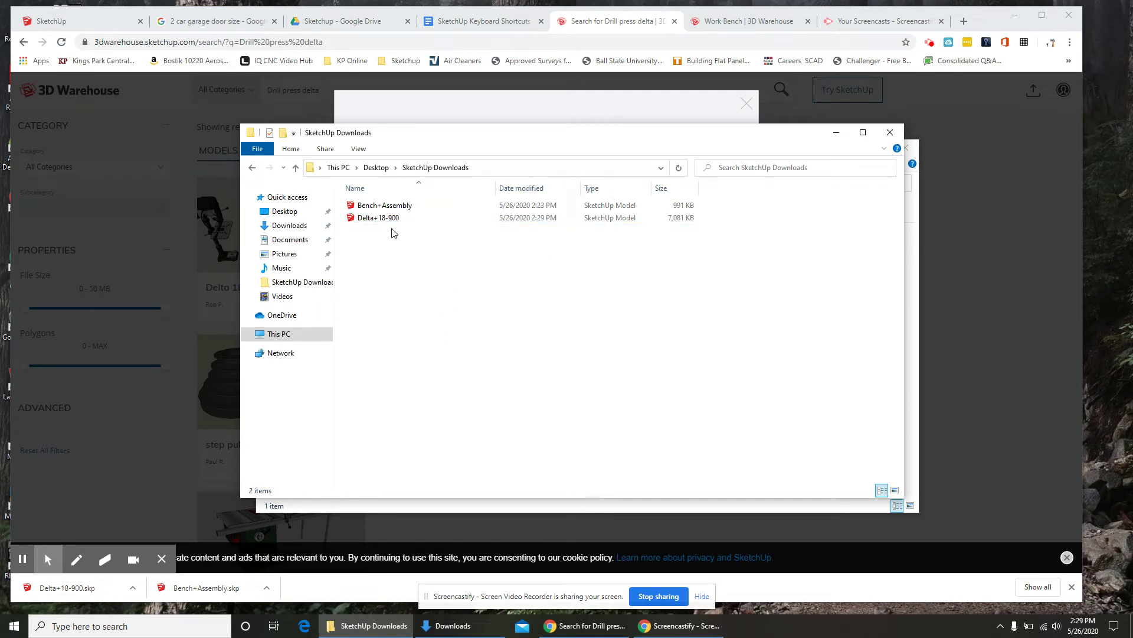
click(841, 133)
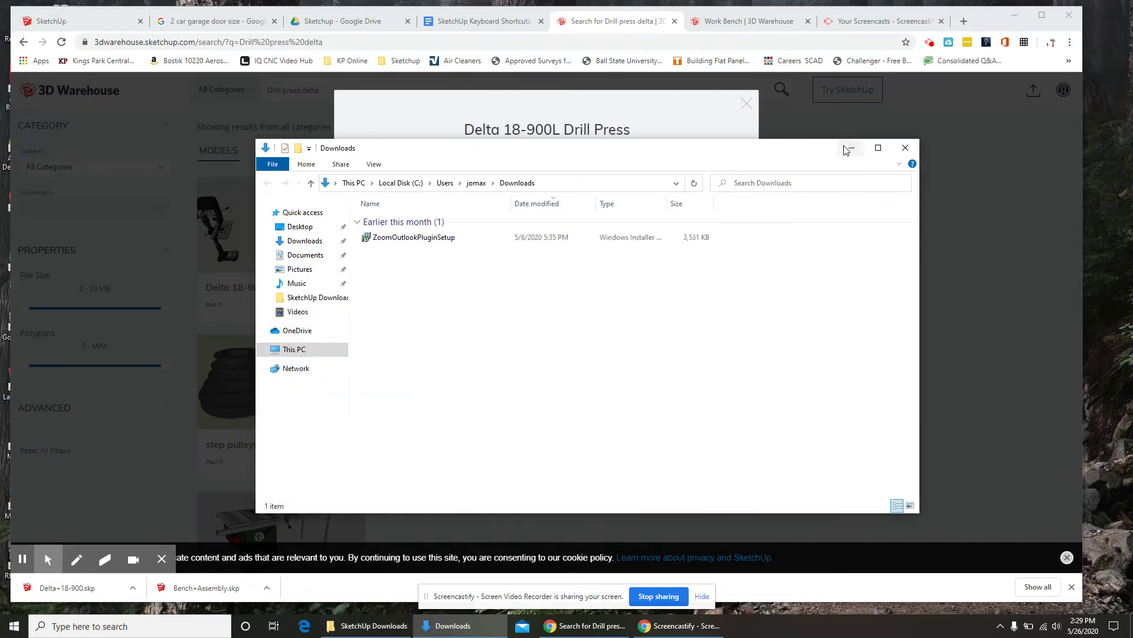
click(905, 148)
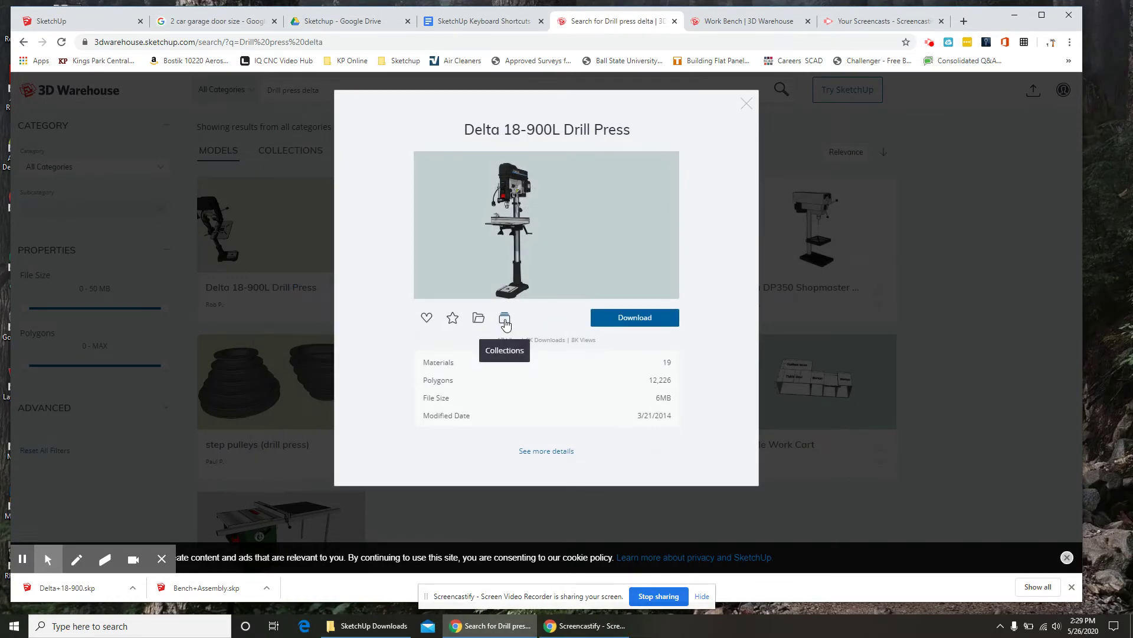
click(746, 104)
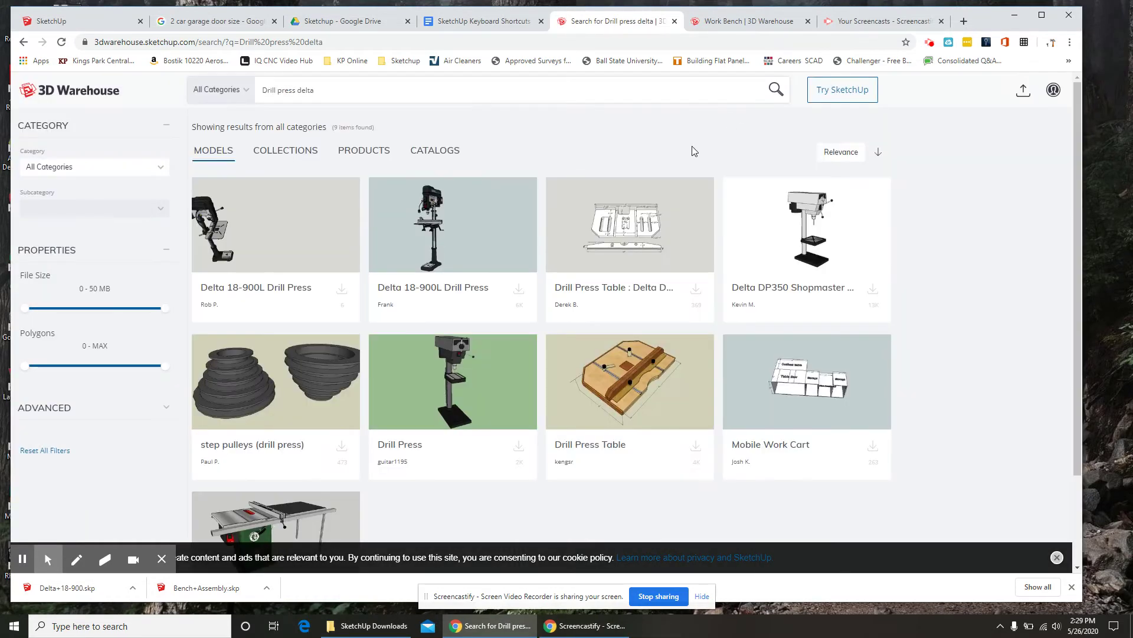
Step: Switch to the SketchUp garage model, insert Delta+18-900.skp from the computer as a component, and place it on the floor near the work bench
click(99, 23)
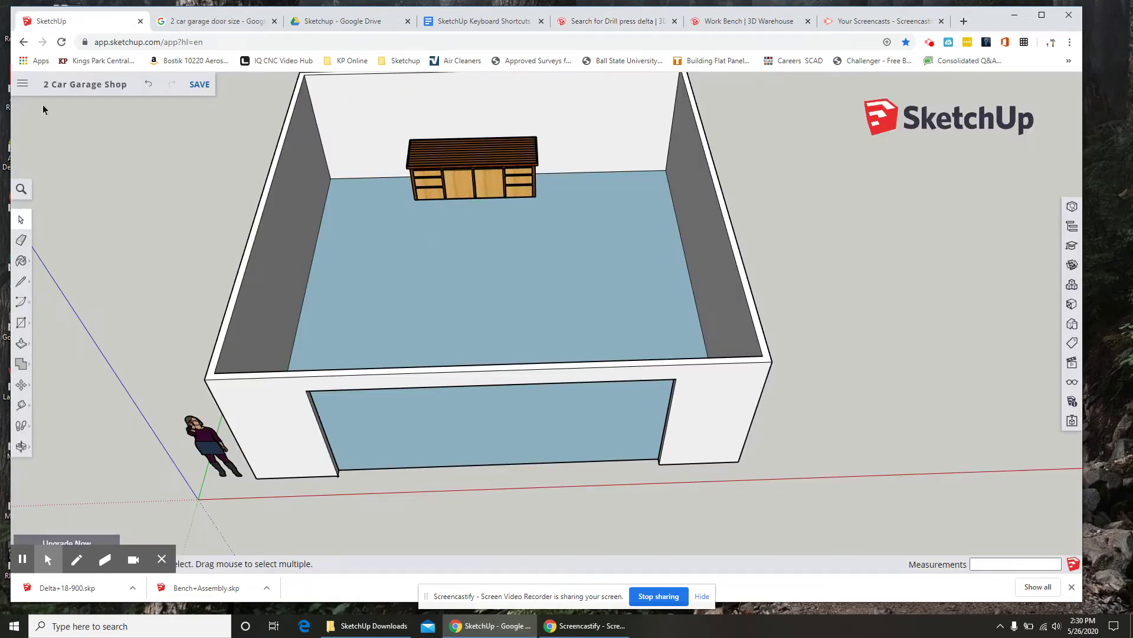
click(23, 83)
click(67, 229)
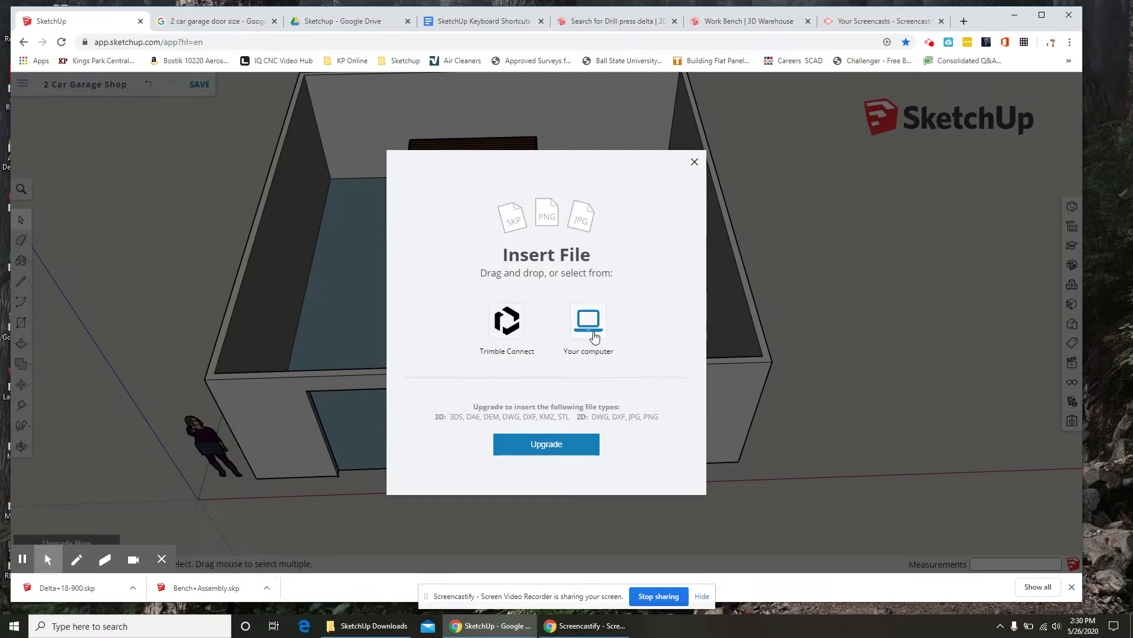
click(593, 332)
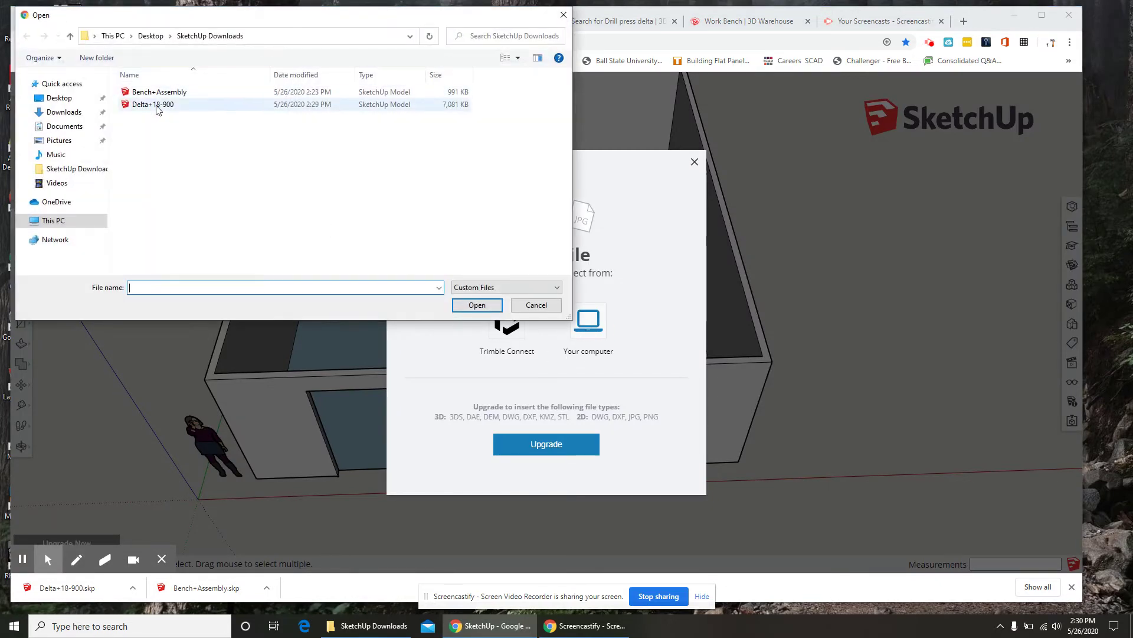
click(158, 110)
click(477, 304)
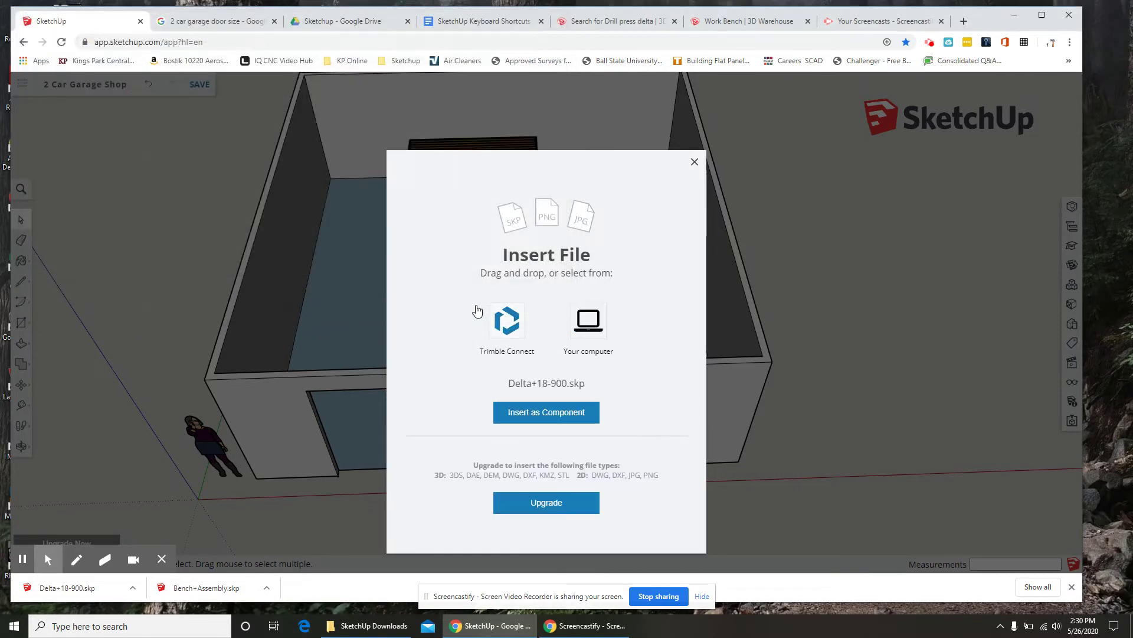
click(546, 413)
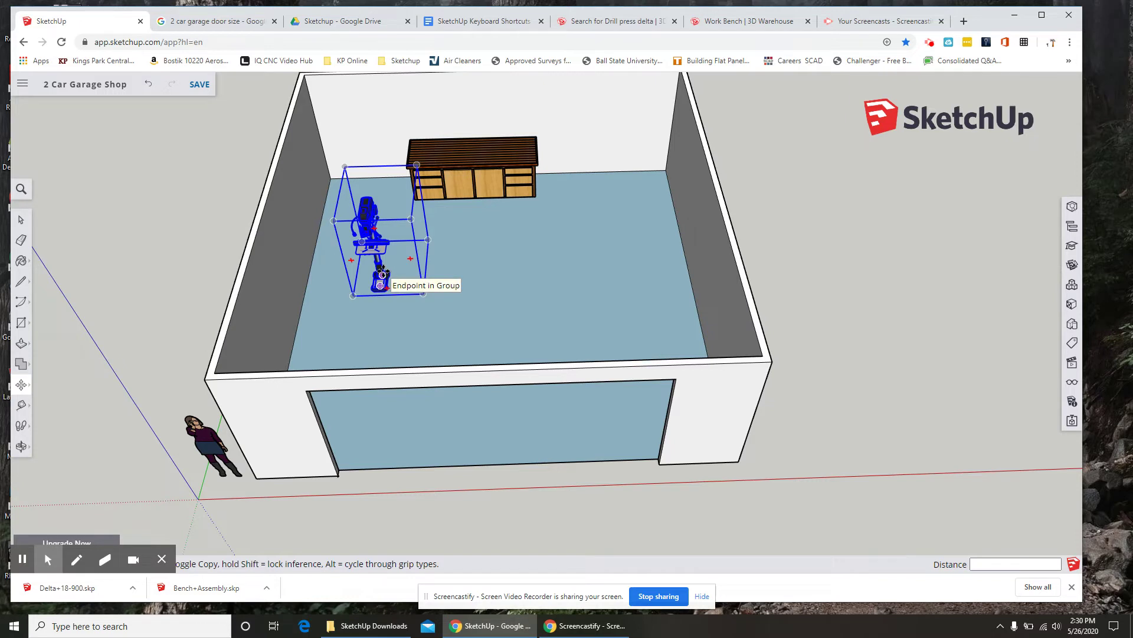
click(374, 290)
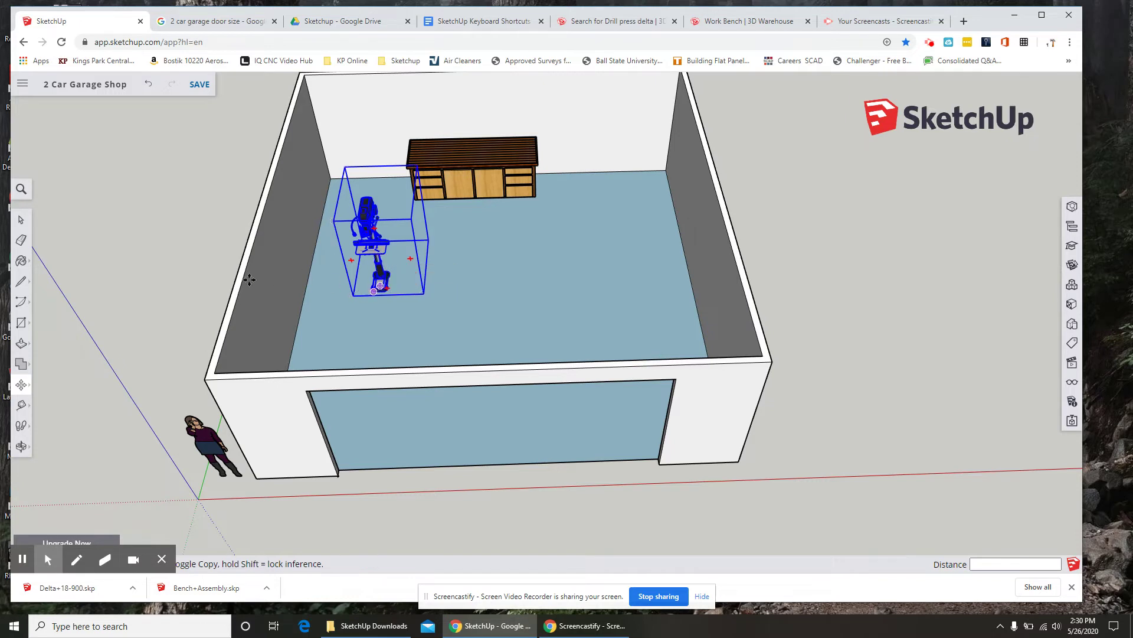
Step: Rotate the drill press 90 degrees on the floor about its front base corner so its back faces the near side wall
click(20, 345)
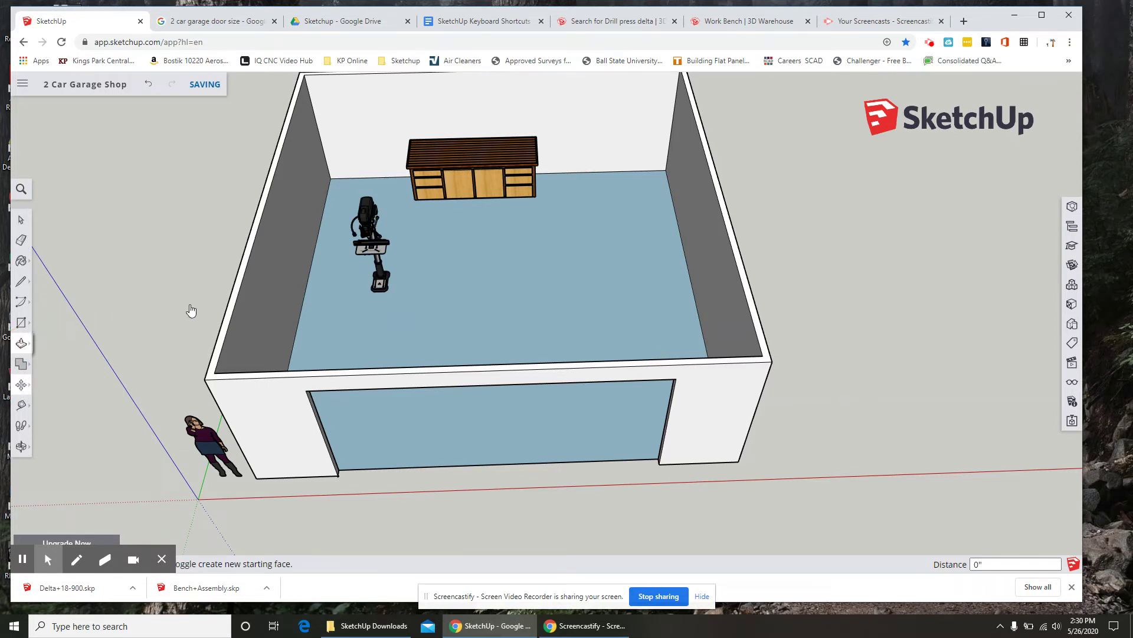
middle_drag(182, 307, 194, 292)
key(space)
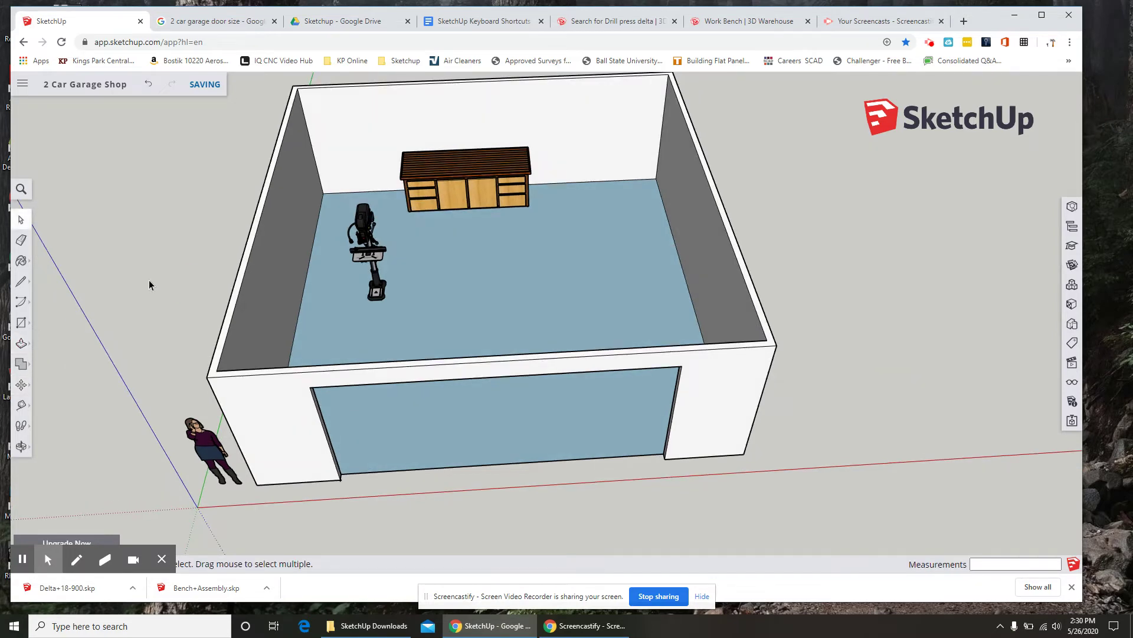
click(21, 385)
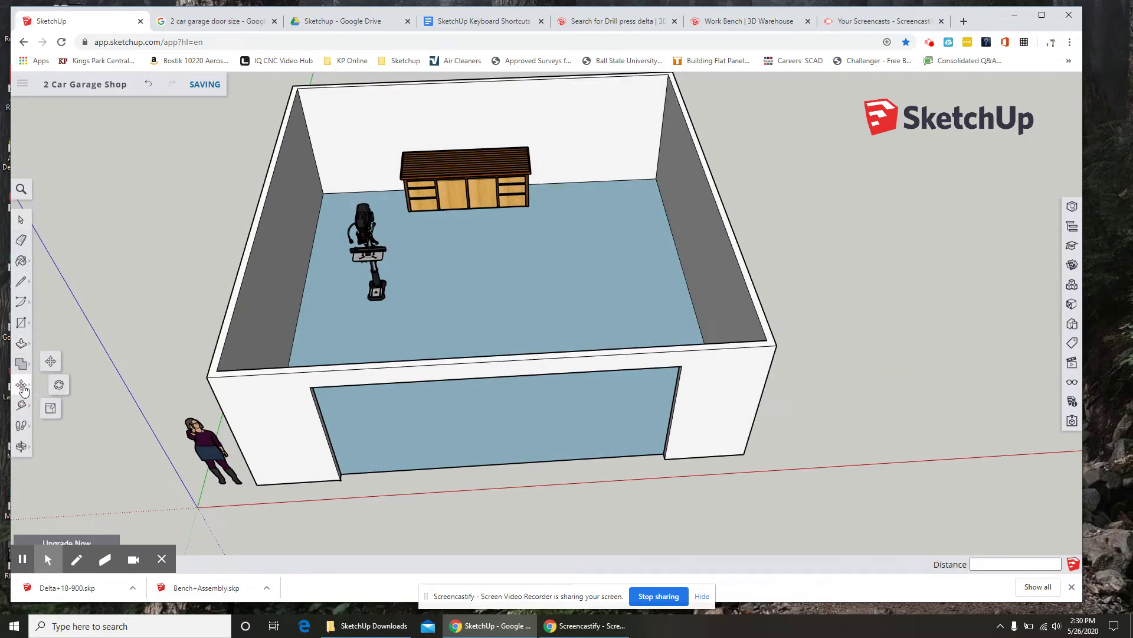
click(59, 384)
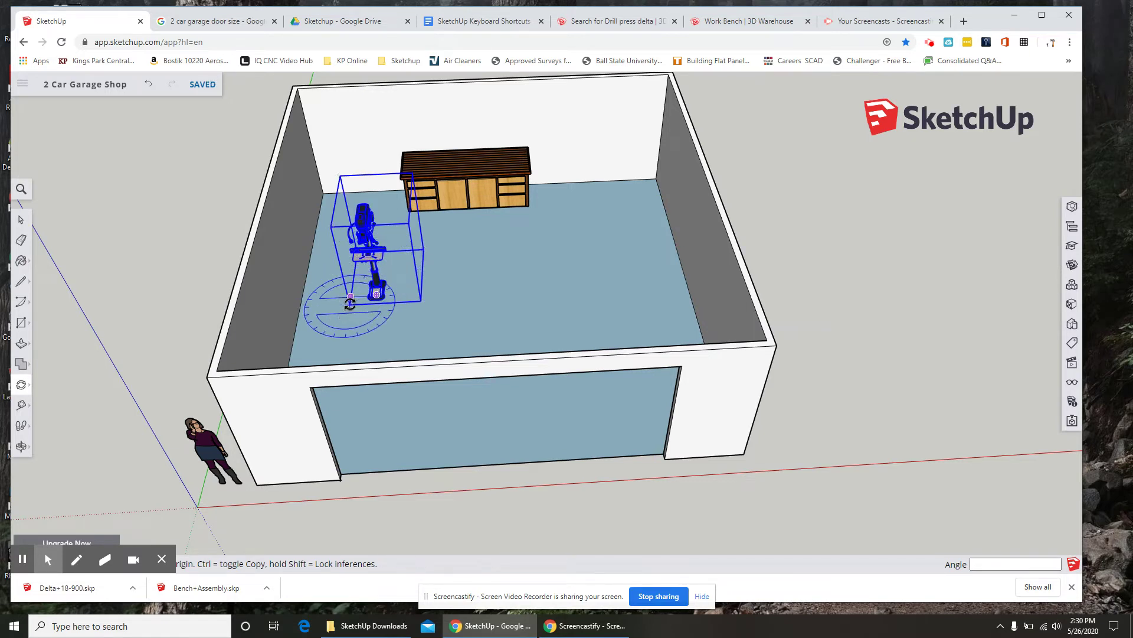
click(350, 304)
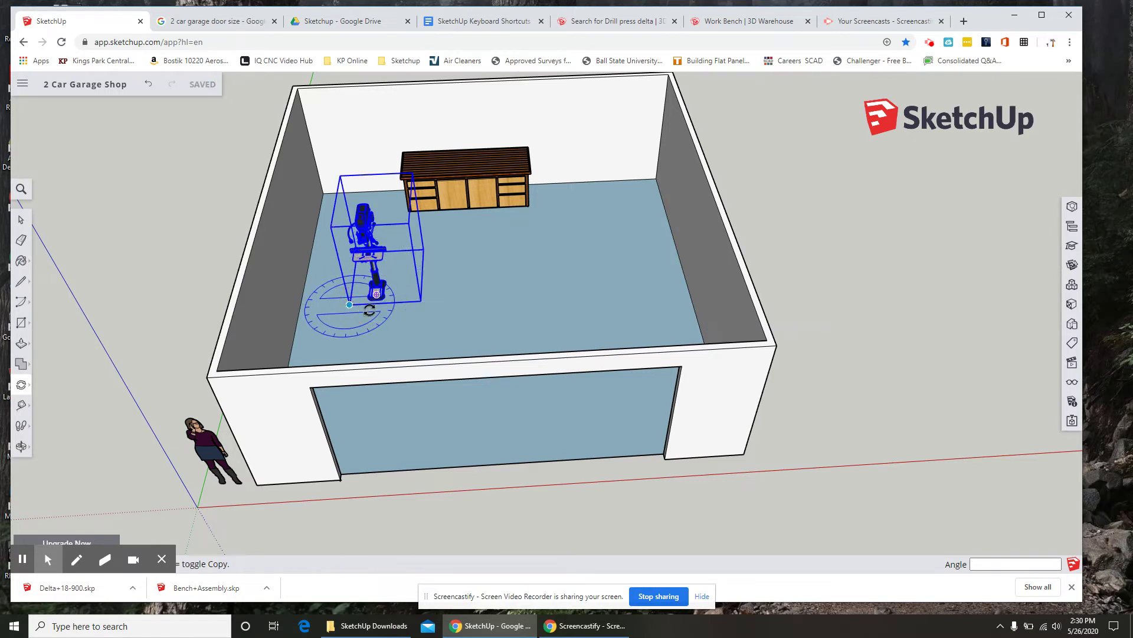
click(455, 298)
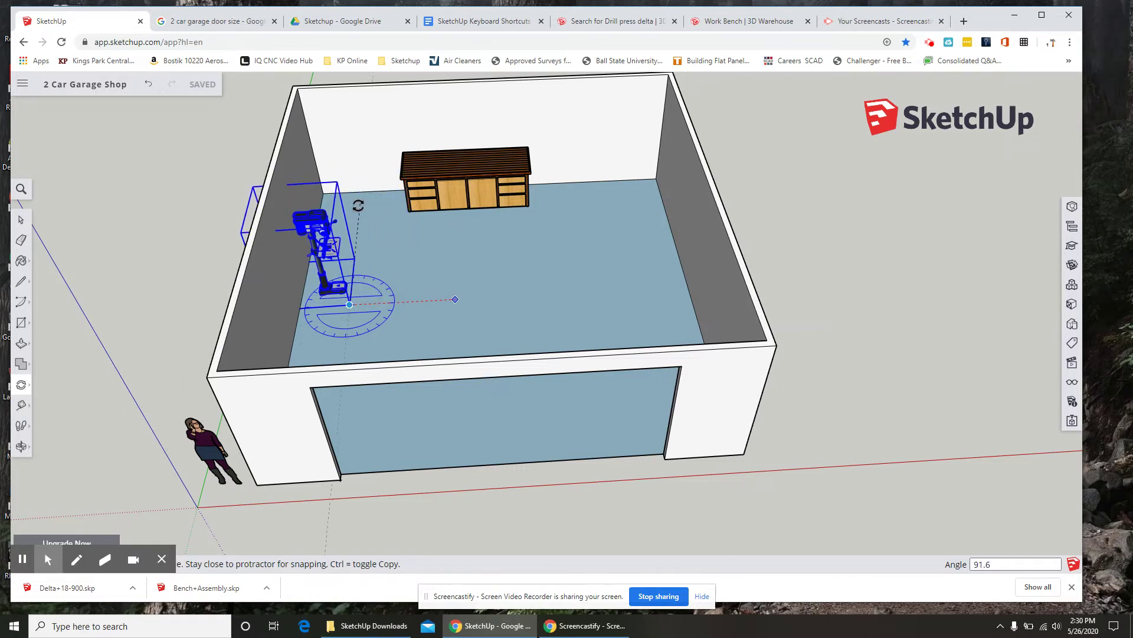
click(358, 204)
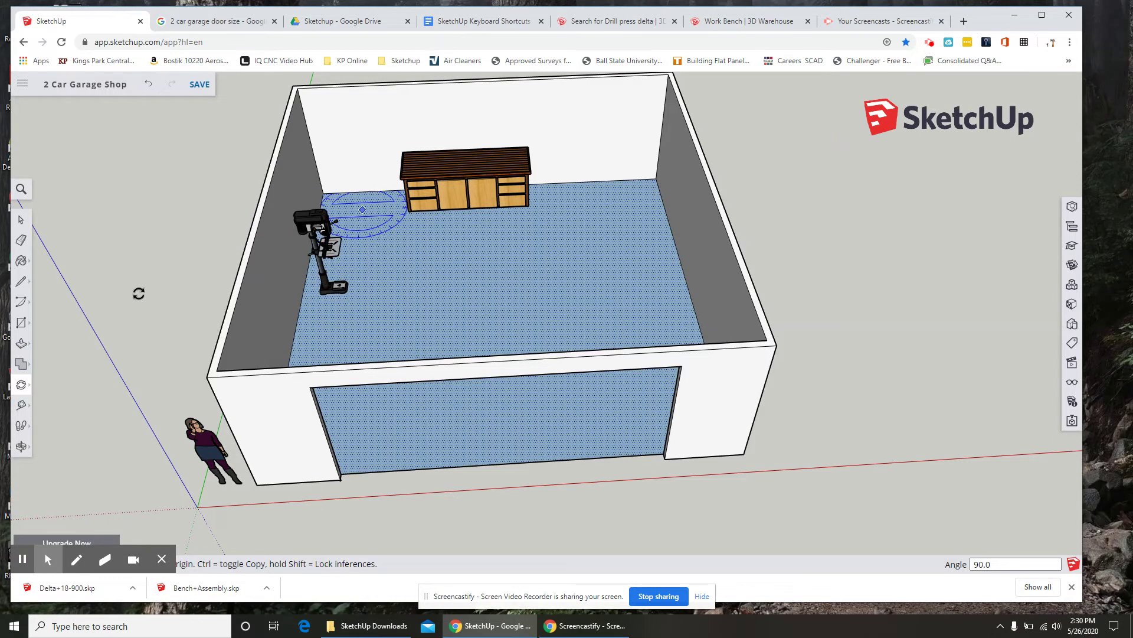
Step: Move the drill press about 4' along the side wall toward the back corner beside the work bench
click(22, 388)
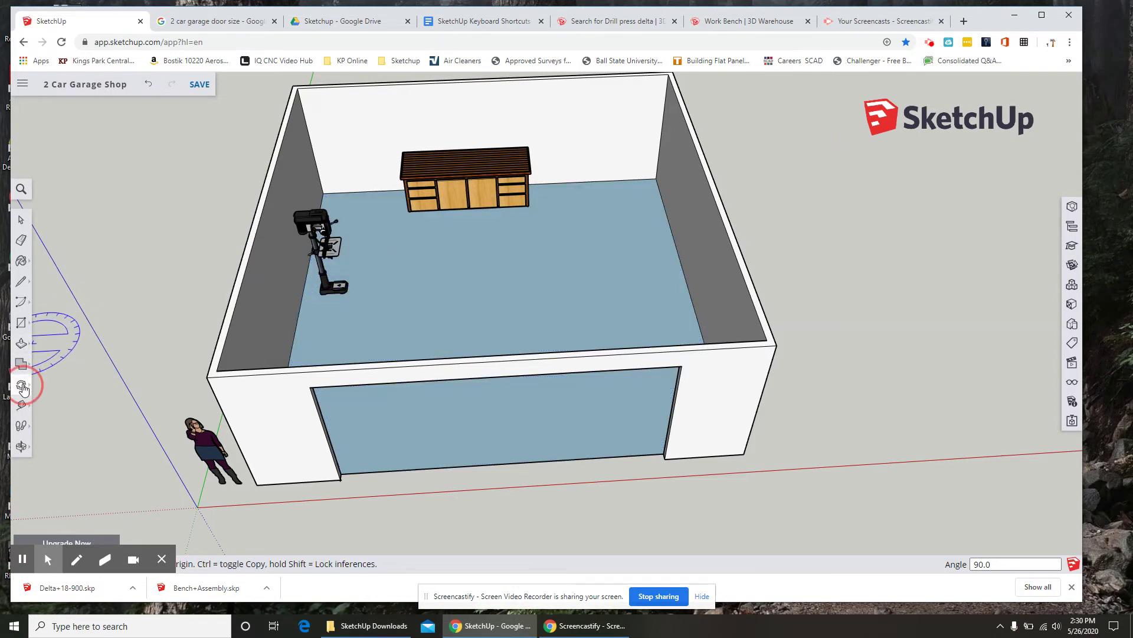
click(52, 361)
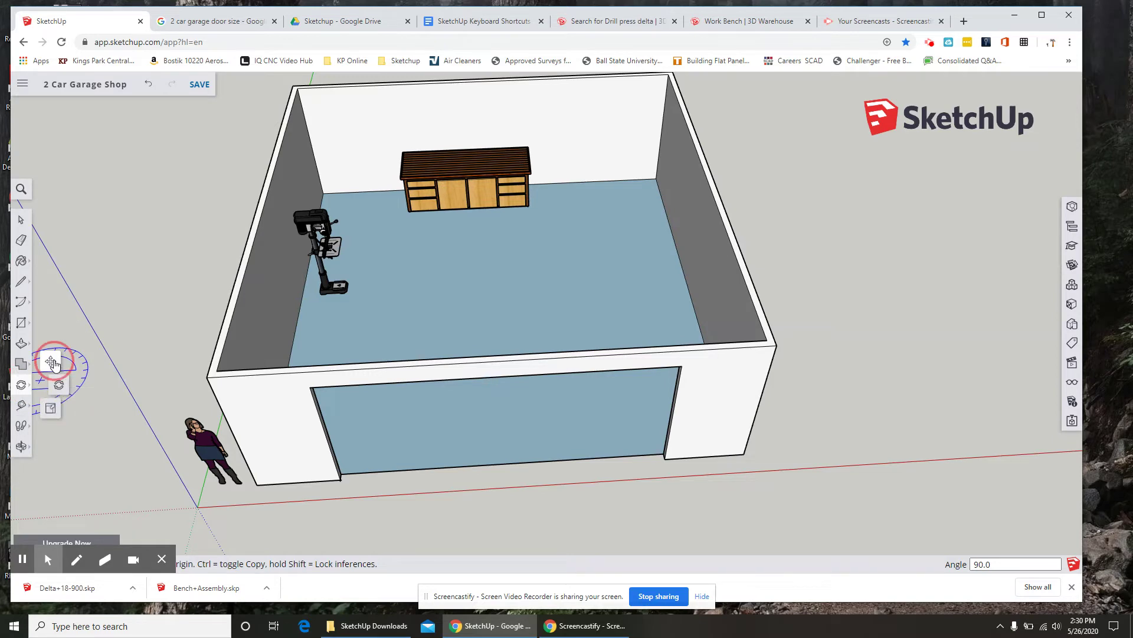
click(334, 269)
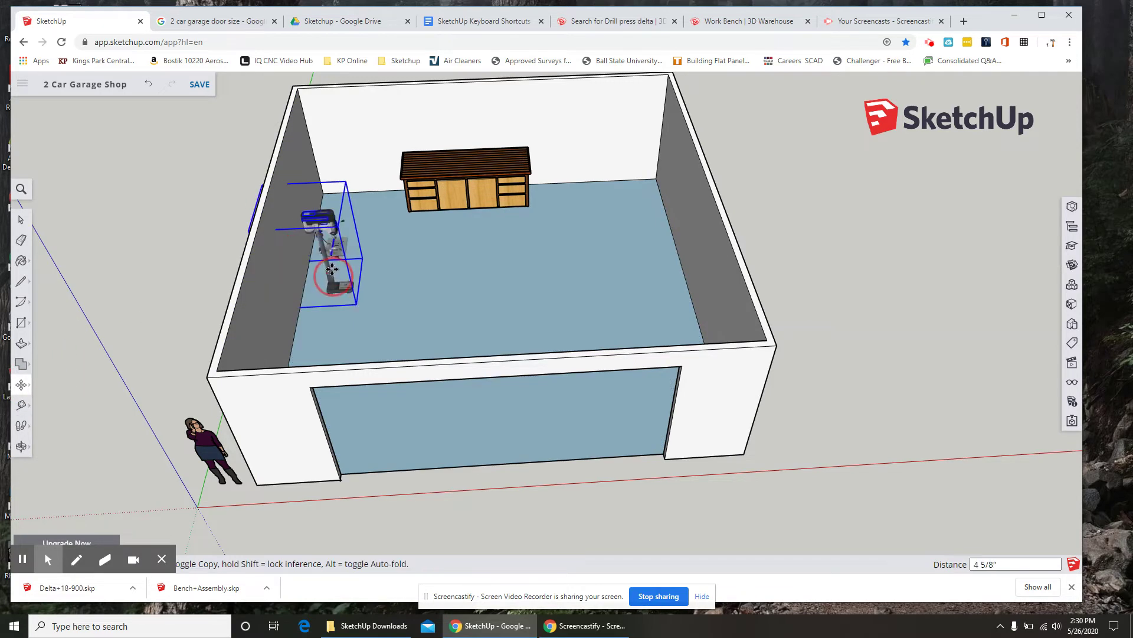
drag(328, 257, 334, 230)
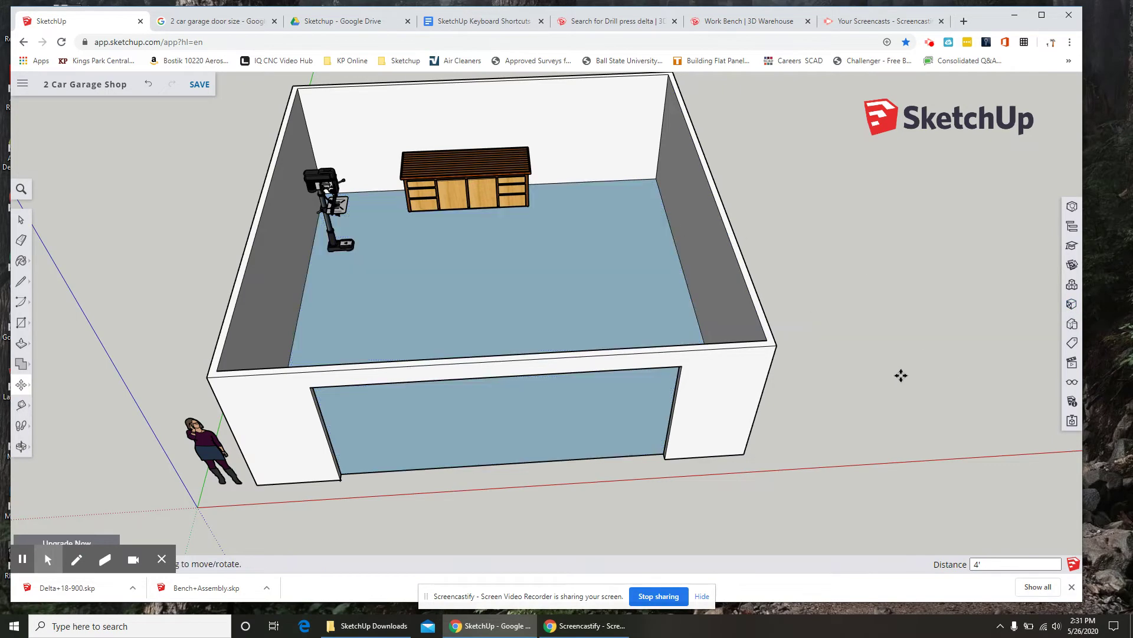
Step: Paint the garage floor with the Blacktop Old 02 material from Asphalt and Concrete, then close the materials browser
middle_drag(935, 345, 860, 314)
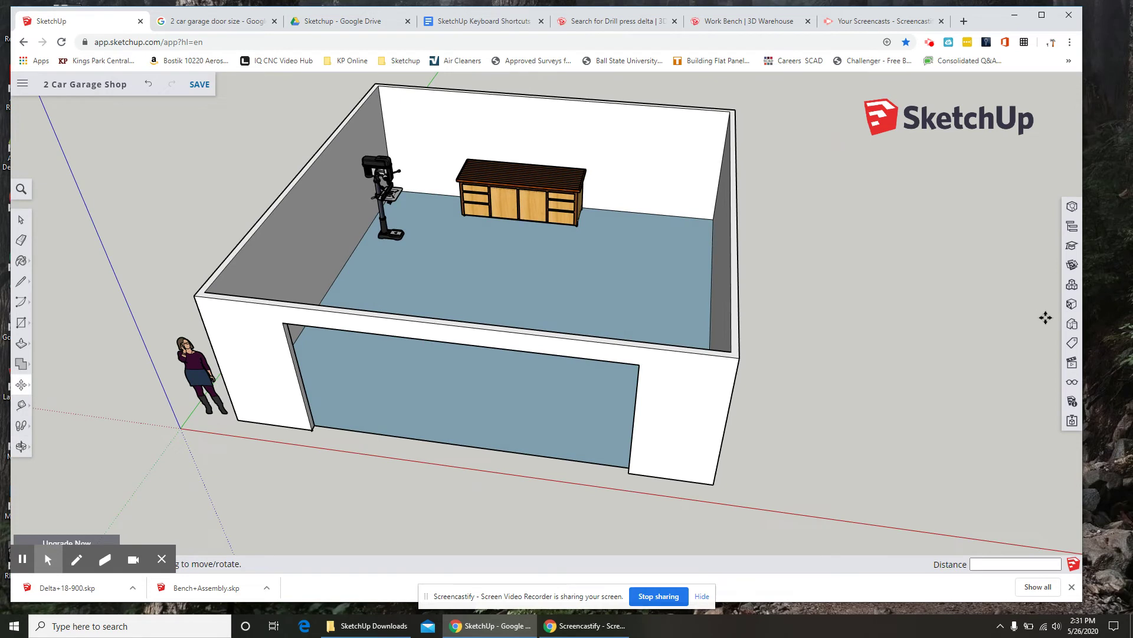
click(1072, 304)
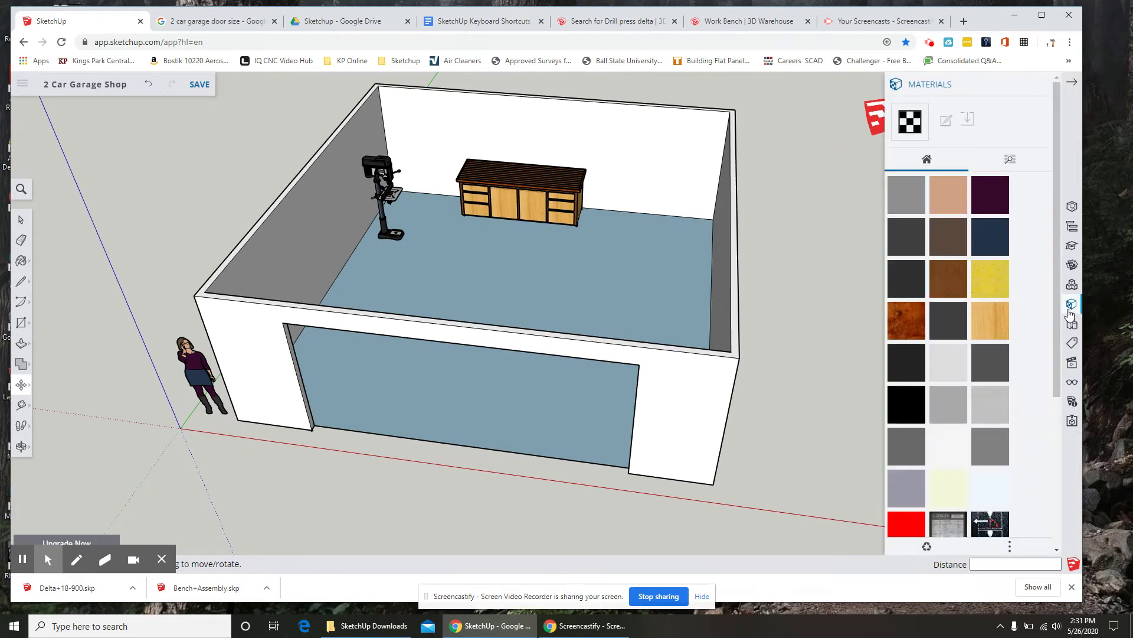
click(1011, 160)
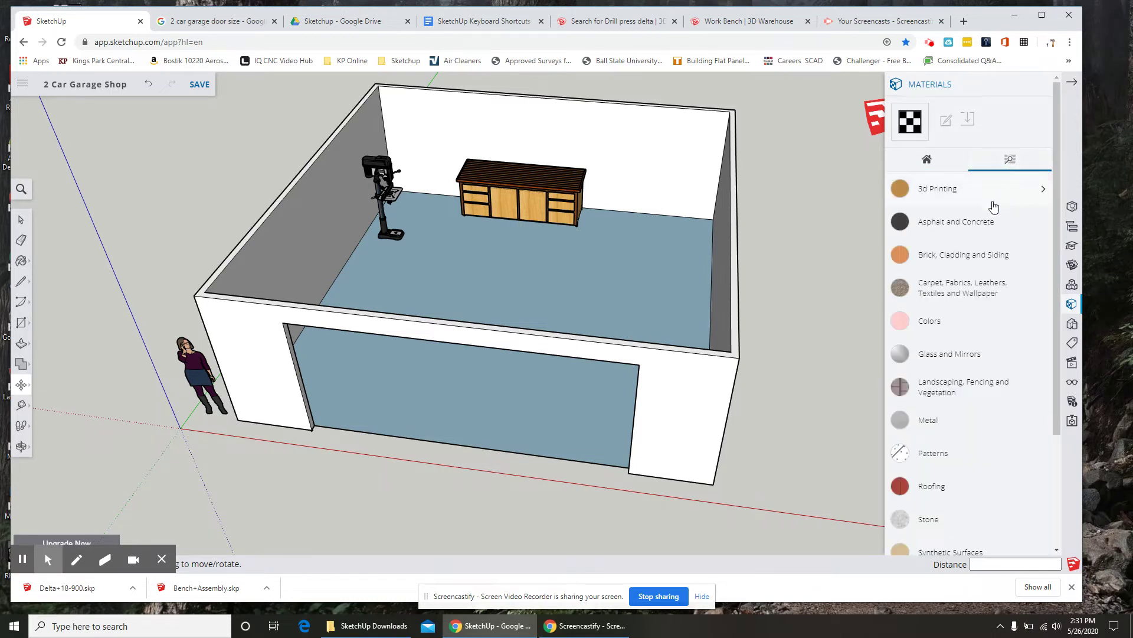
click(981, 228)
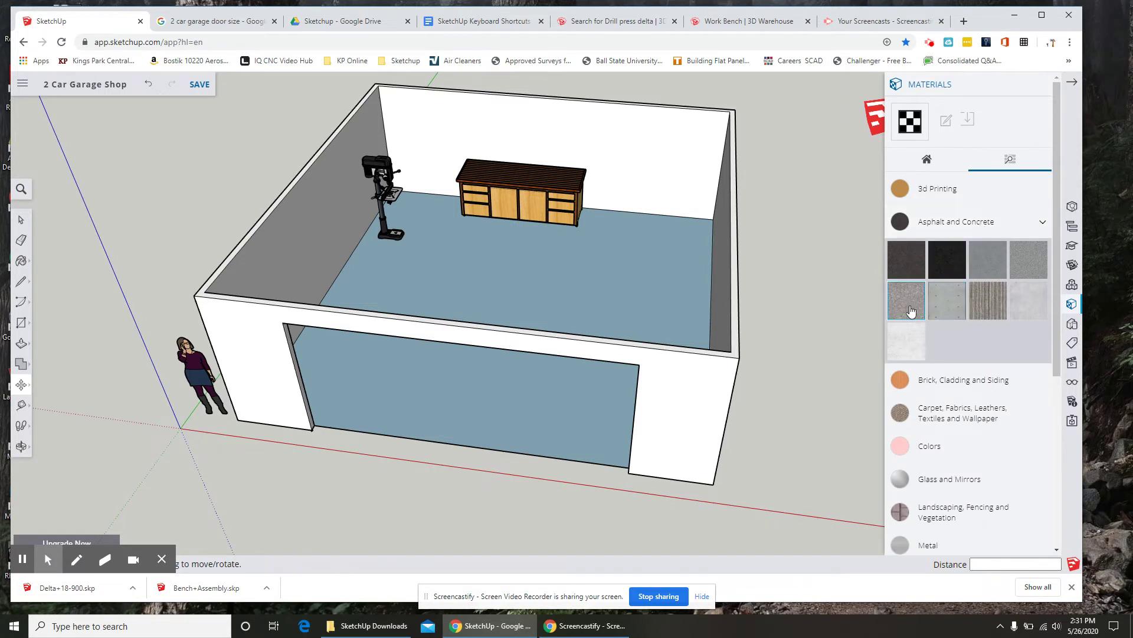
click(1020, 263)
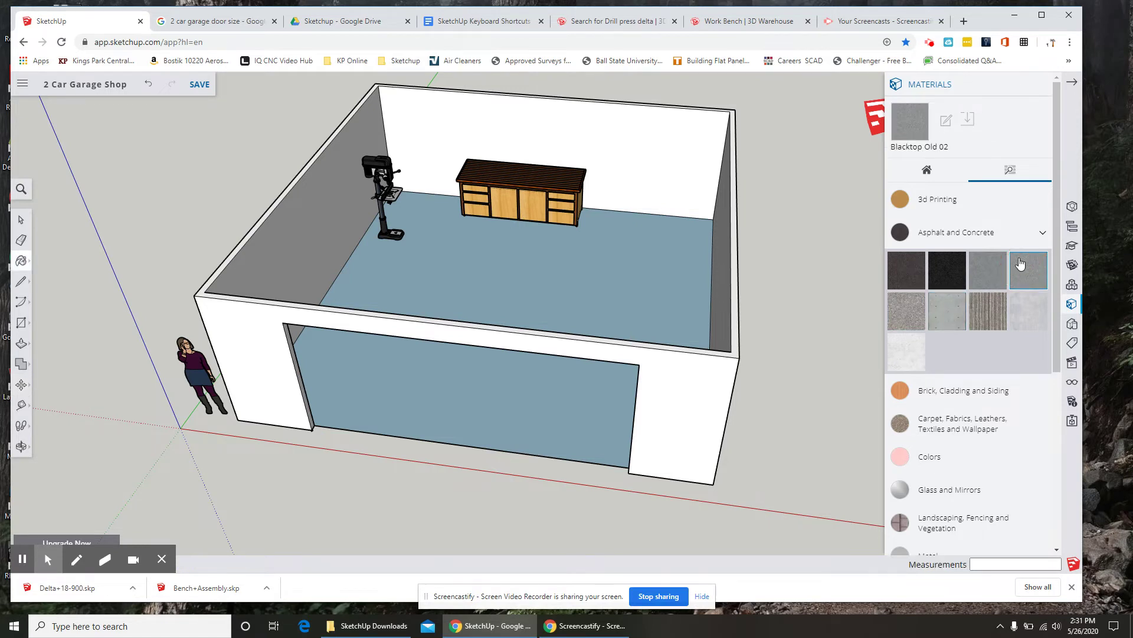
click(605, 275)
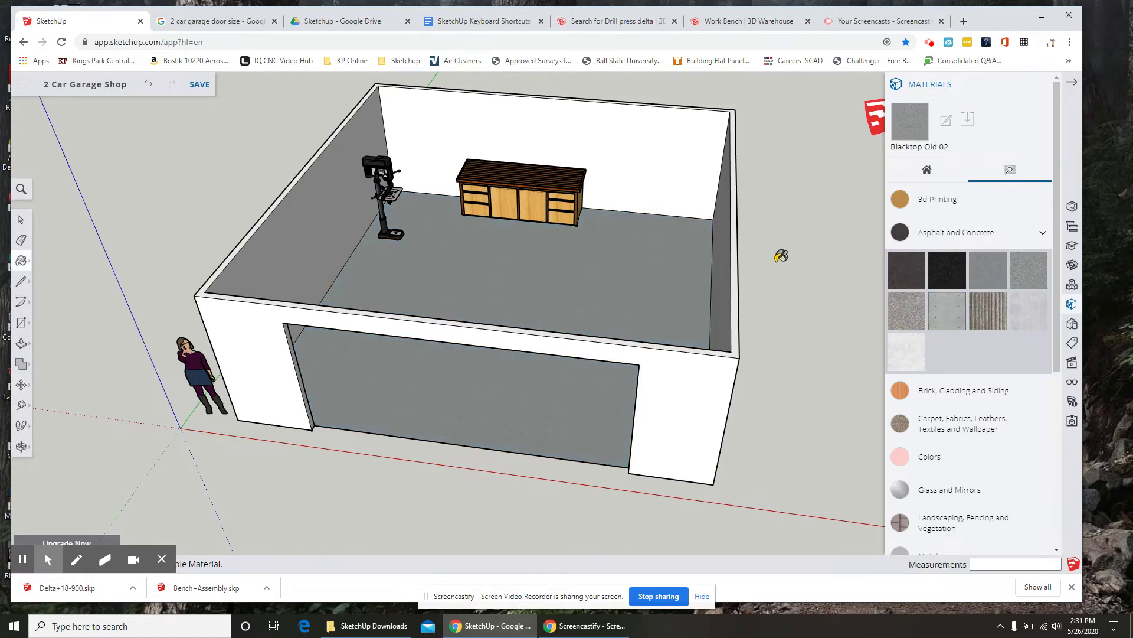
click(1074, 82)
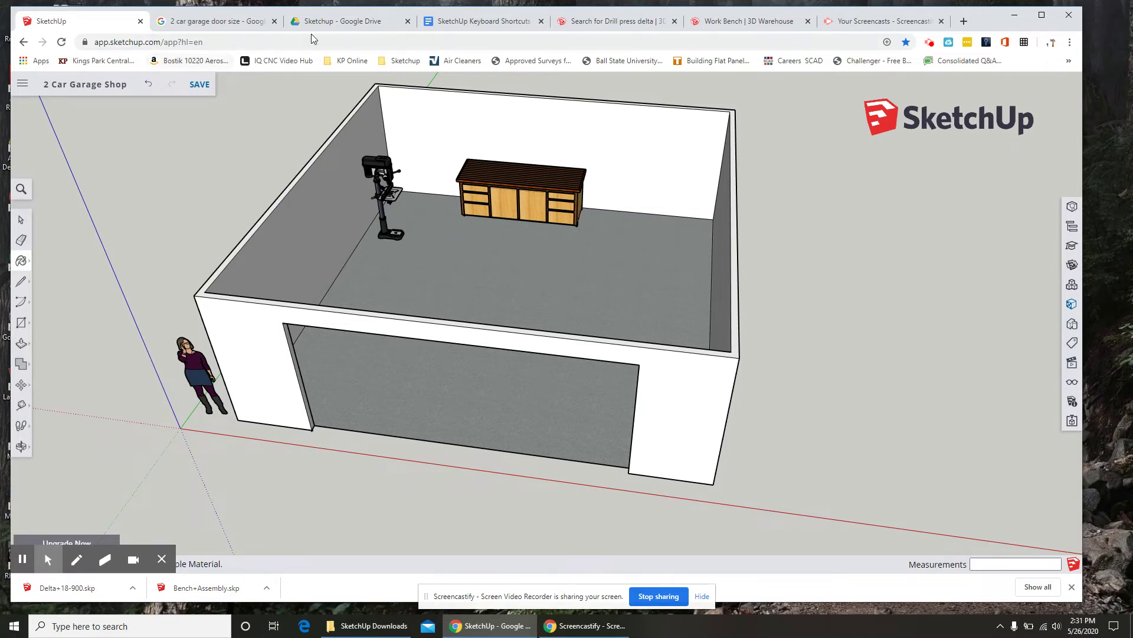
Step: Switch to 3D Warehouse and search for "welder" instead of the drill press
click(581, 24)
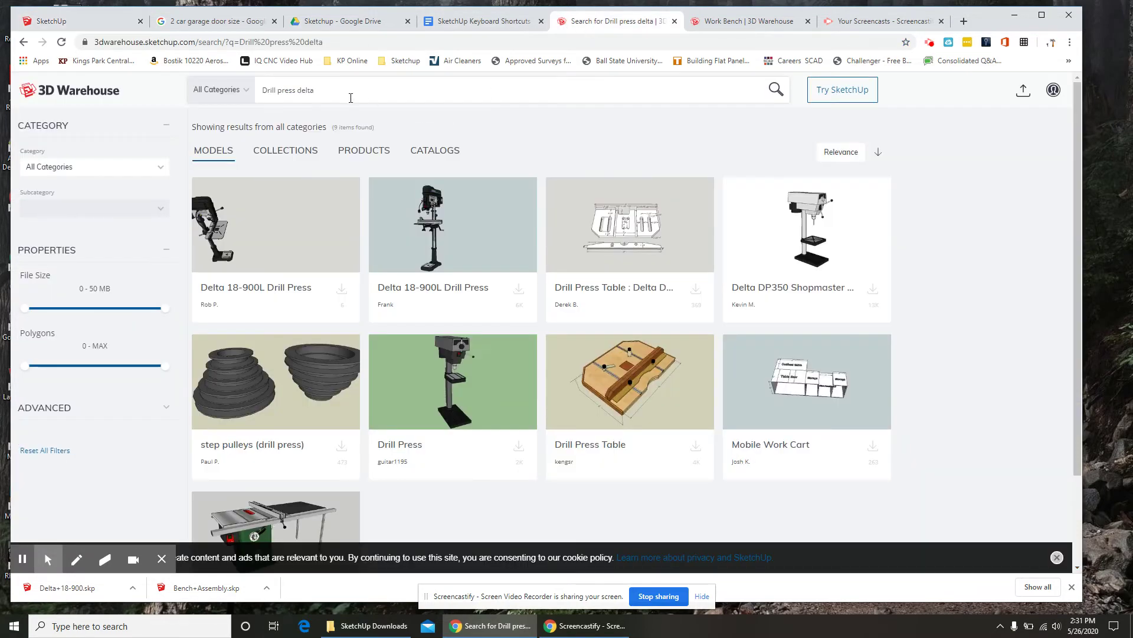
drag(326, 93, 259, 92)
text(welder)
key(Return)
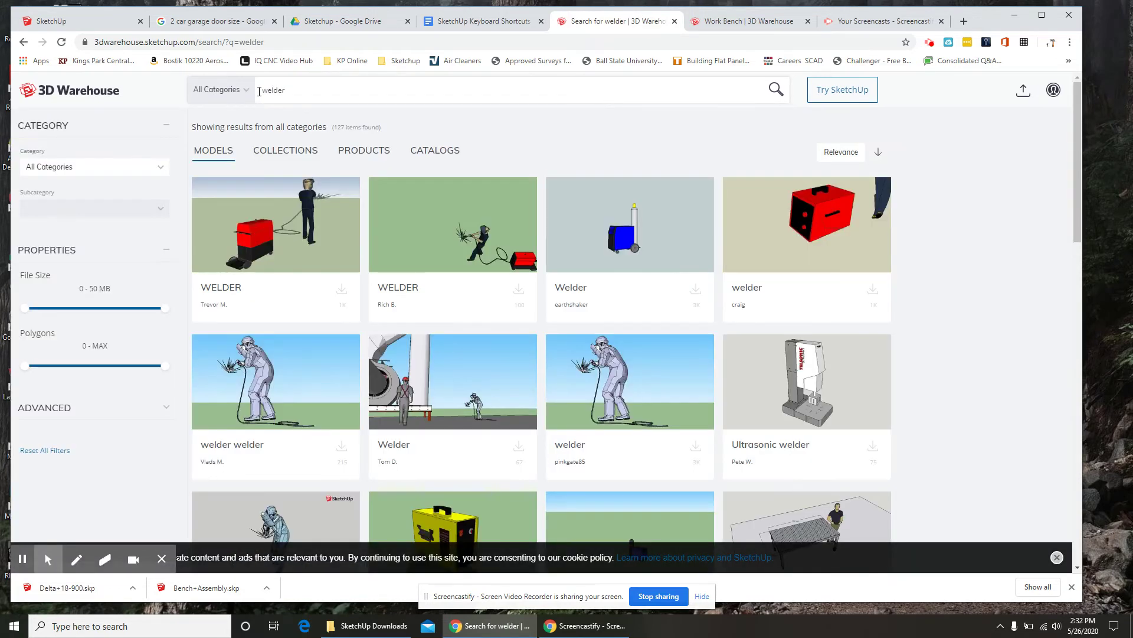
Step: Look through the welder models and refine the search to "welder mig tig"
scroll(569, 242, down, 5)
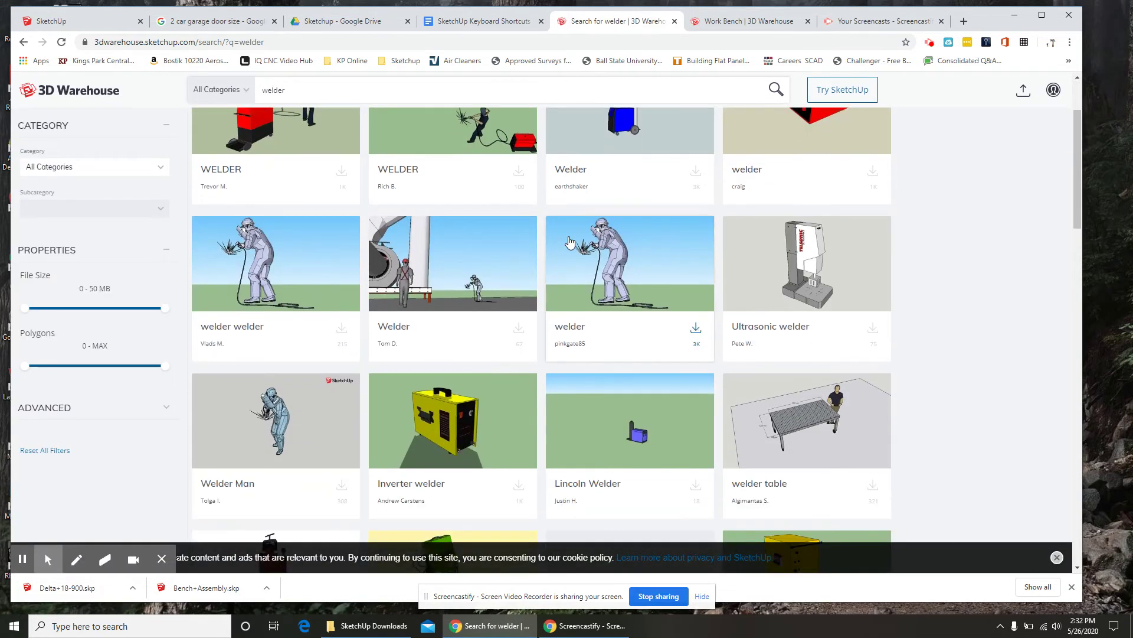
scroll(568, 242, down, 1)
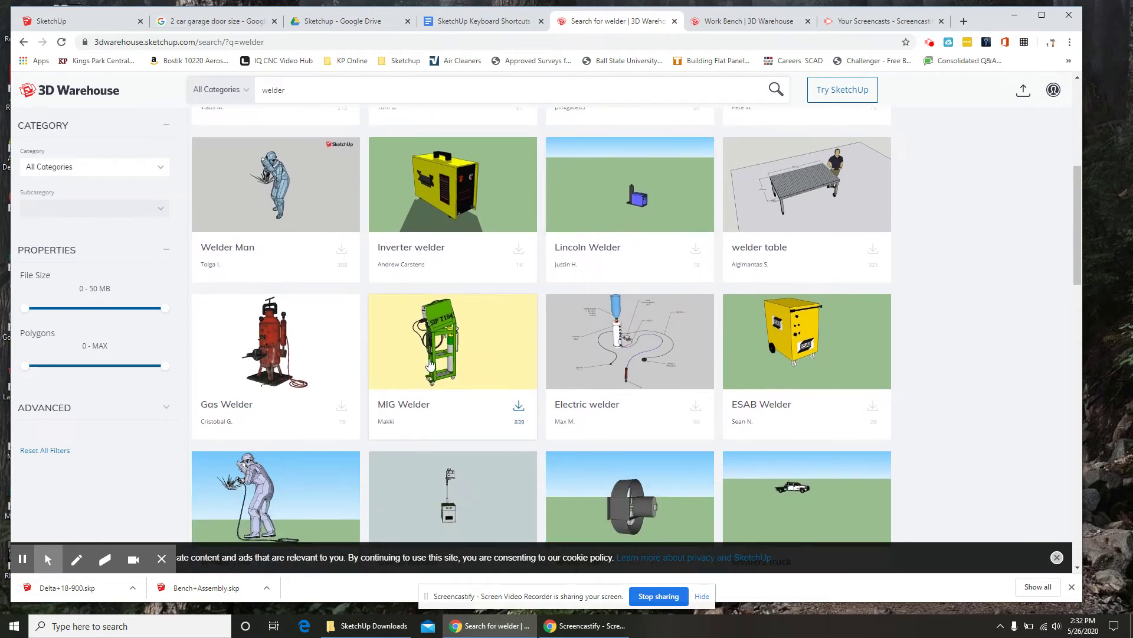
scroll(443, 328, up, 5)
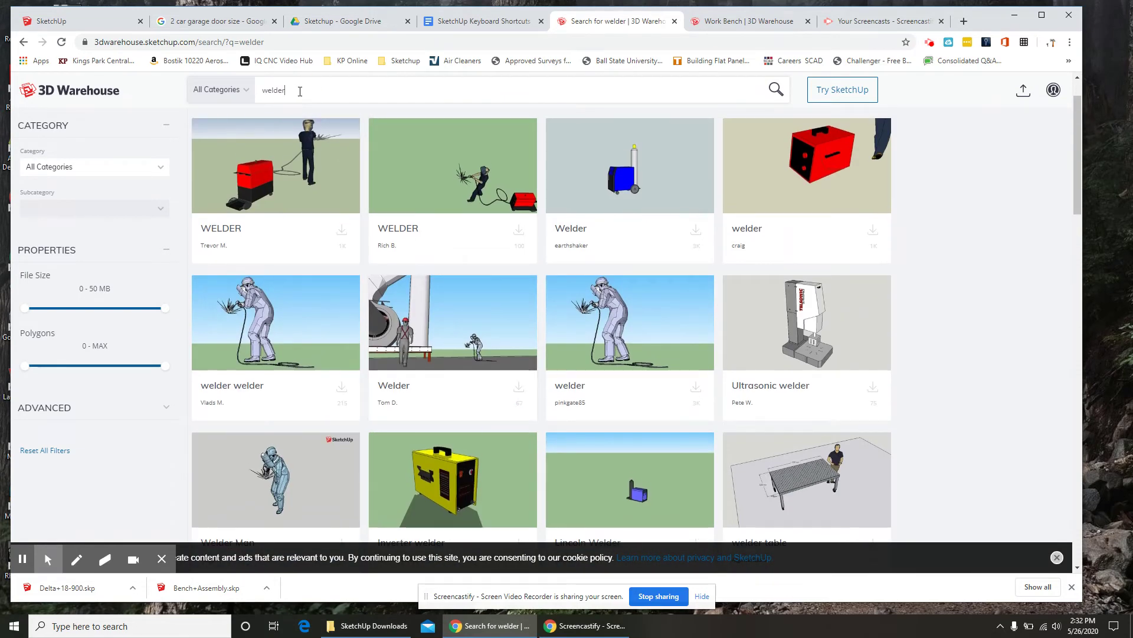
text(ig tig)
key(Return)
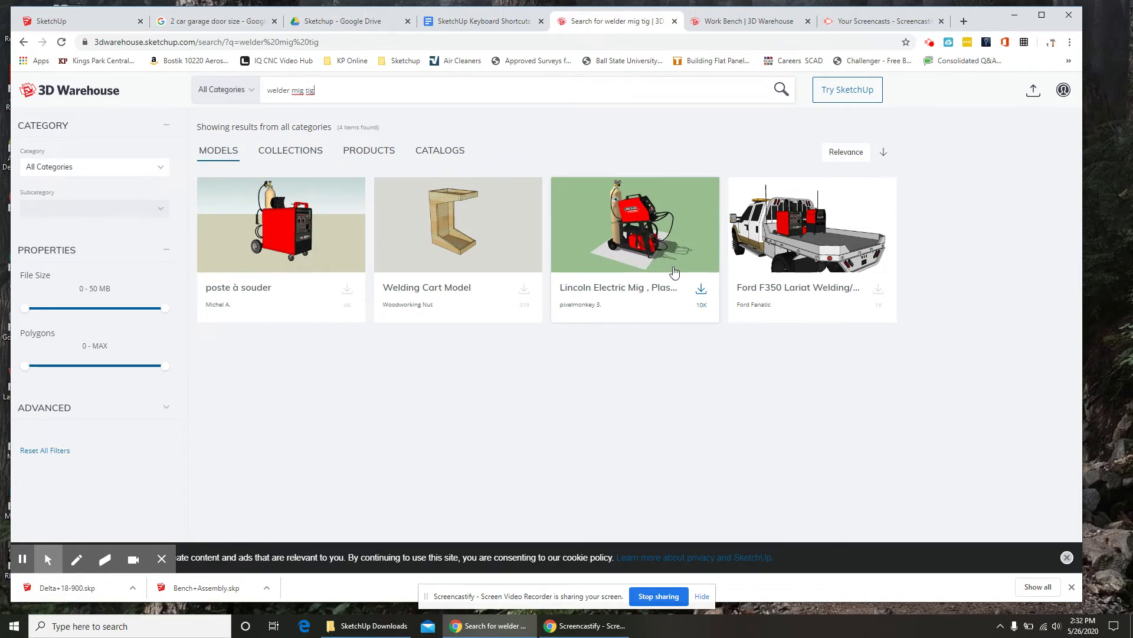
Step: Open the Lincoln Electric Mig, Plasma Cutter model and download it as a SketchUp file
click(650, 242)
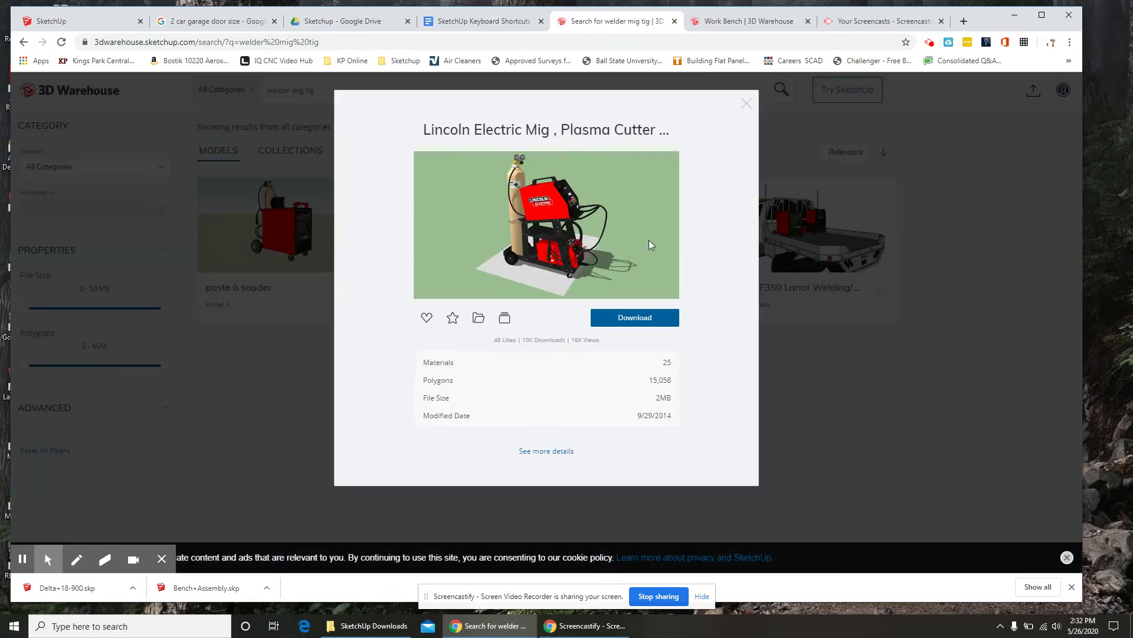
click(634, 322)
click(636, 339)
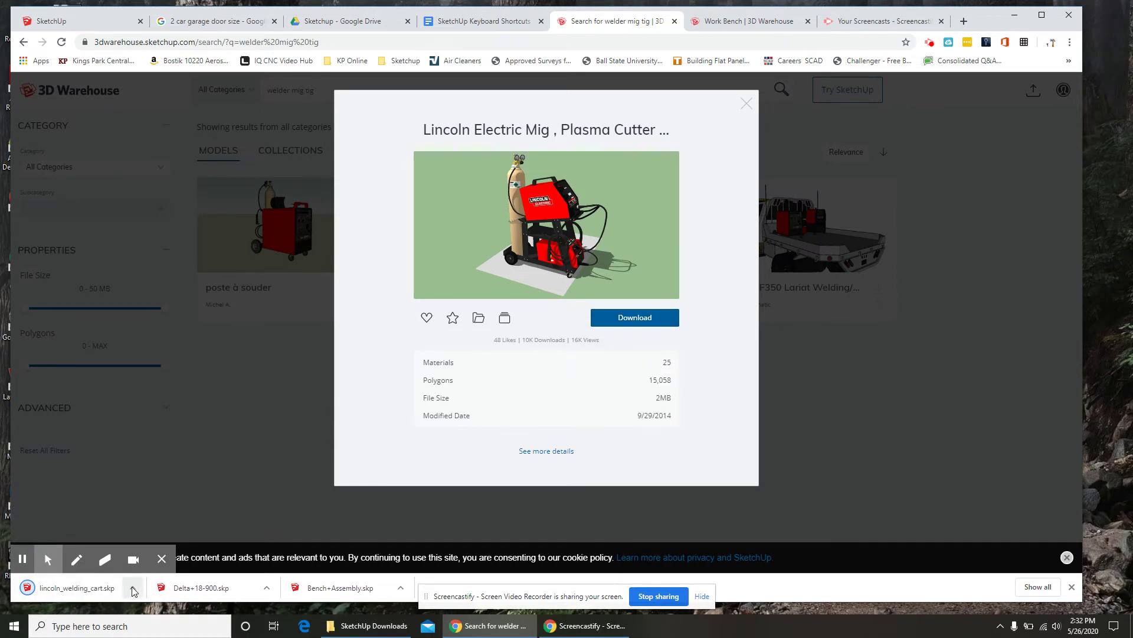
Step: Show the downloaded lincoln_welding_cart file in its folder and cut it
click(133, 588)
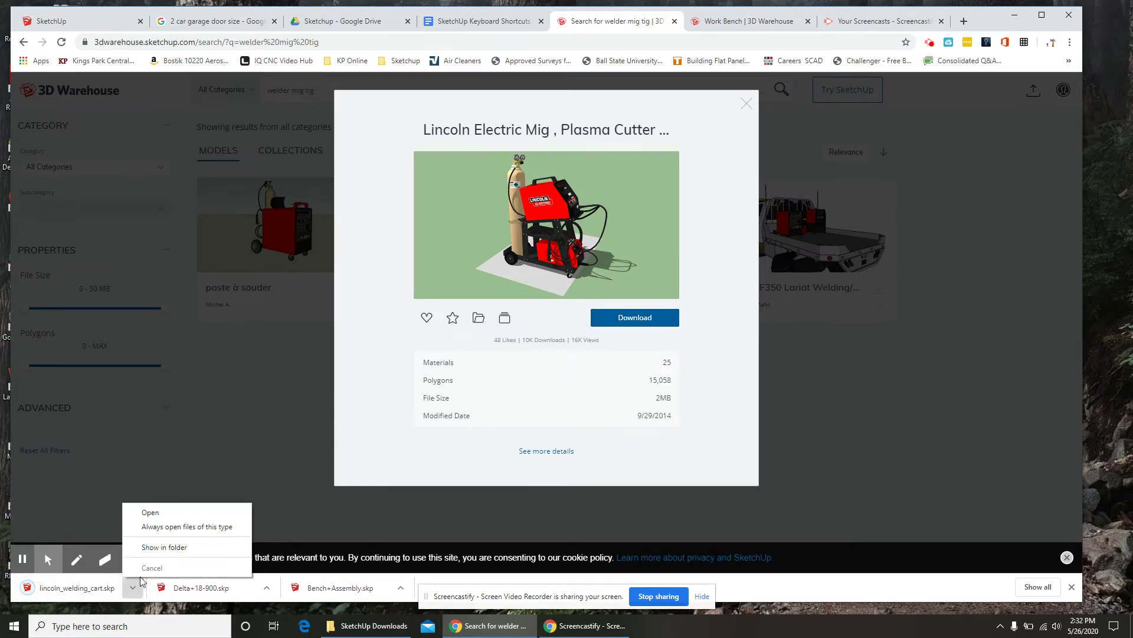
click(172, 547)
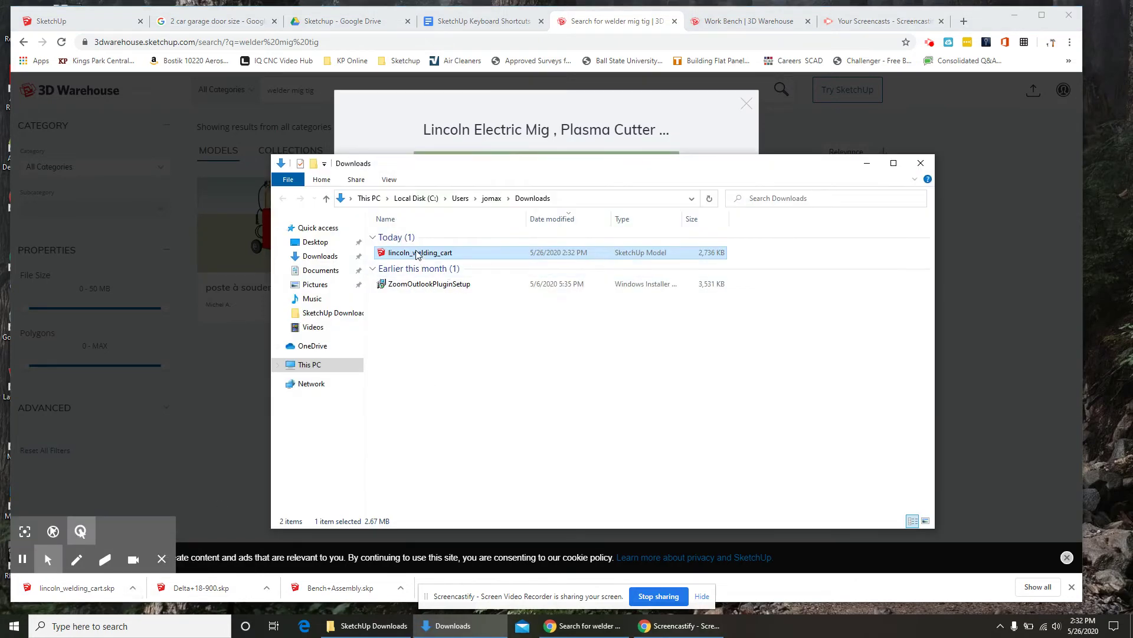
right_click(412, 257)
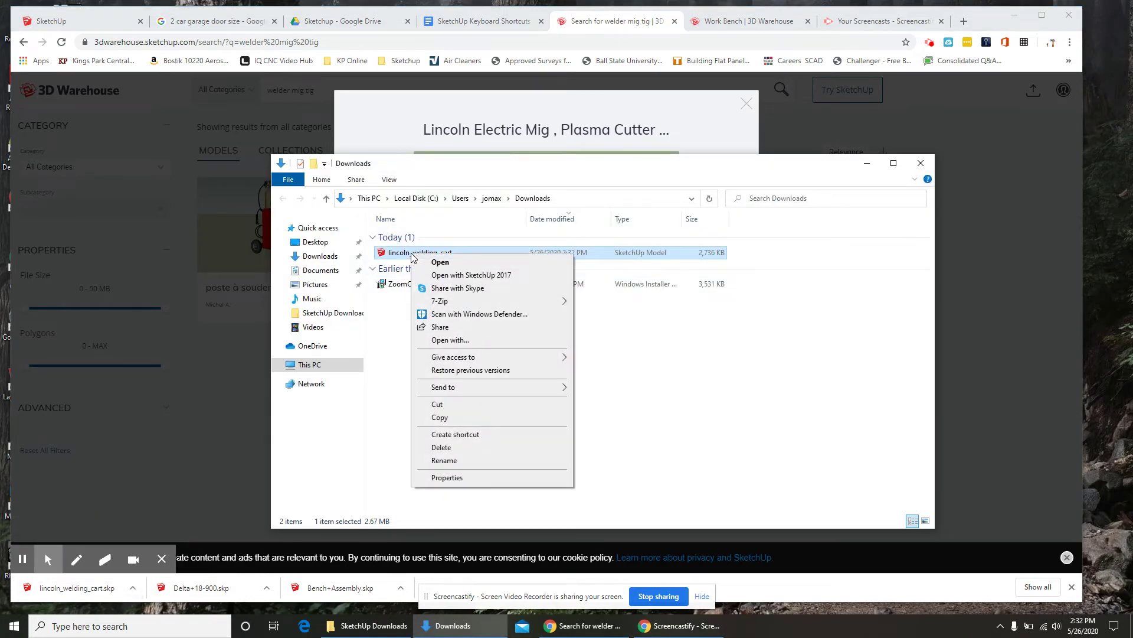
click(437, 405)
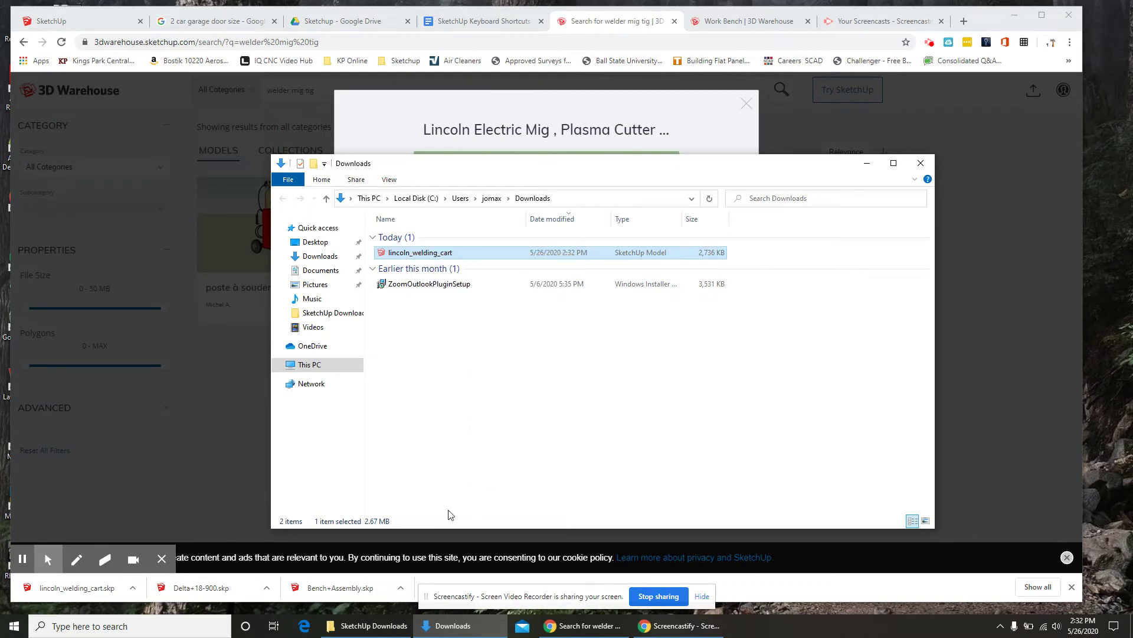
Step: Paste the lincoln_welding_cart file into the SketchUp Downloads folder, then minimize both folder windows
click(369, 628)
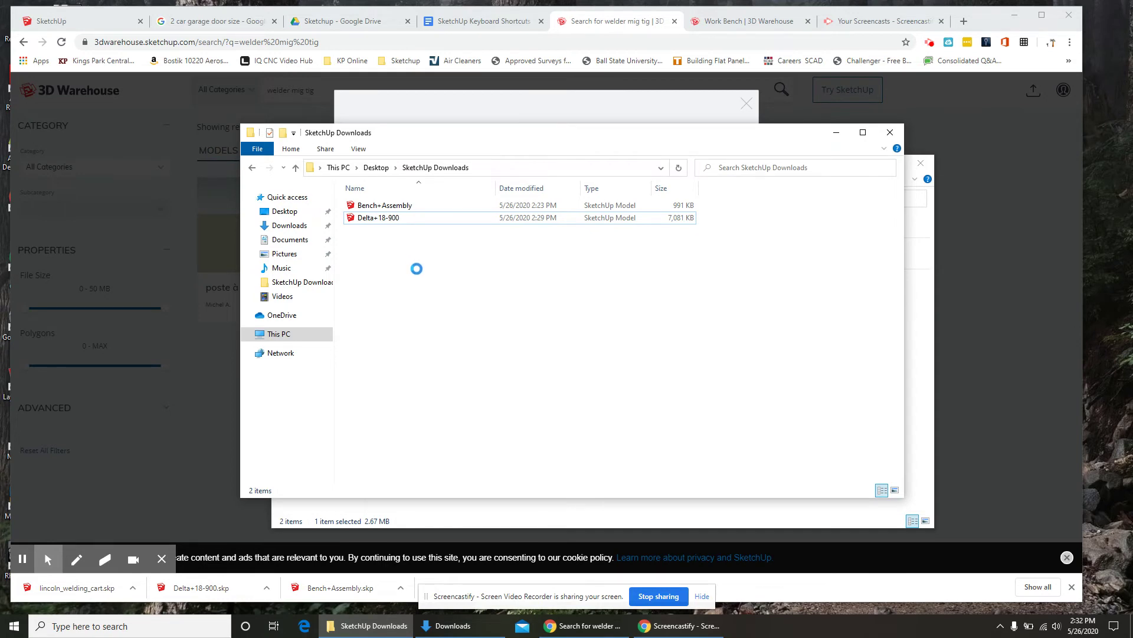
right_click(398, 259)
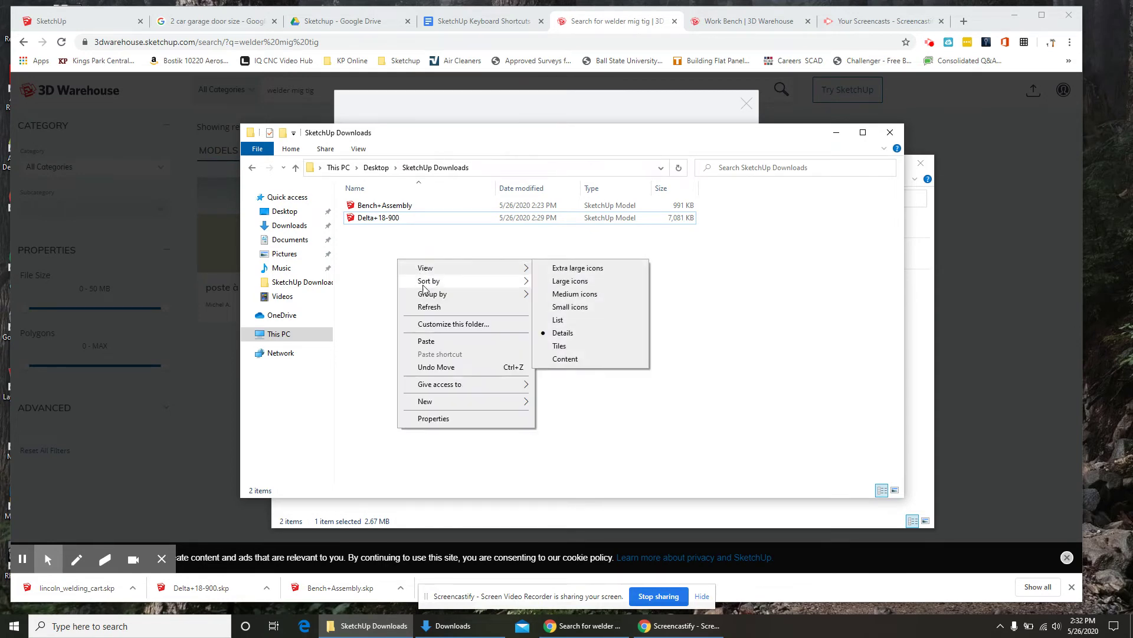
click(430, 344)
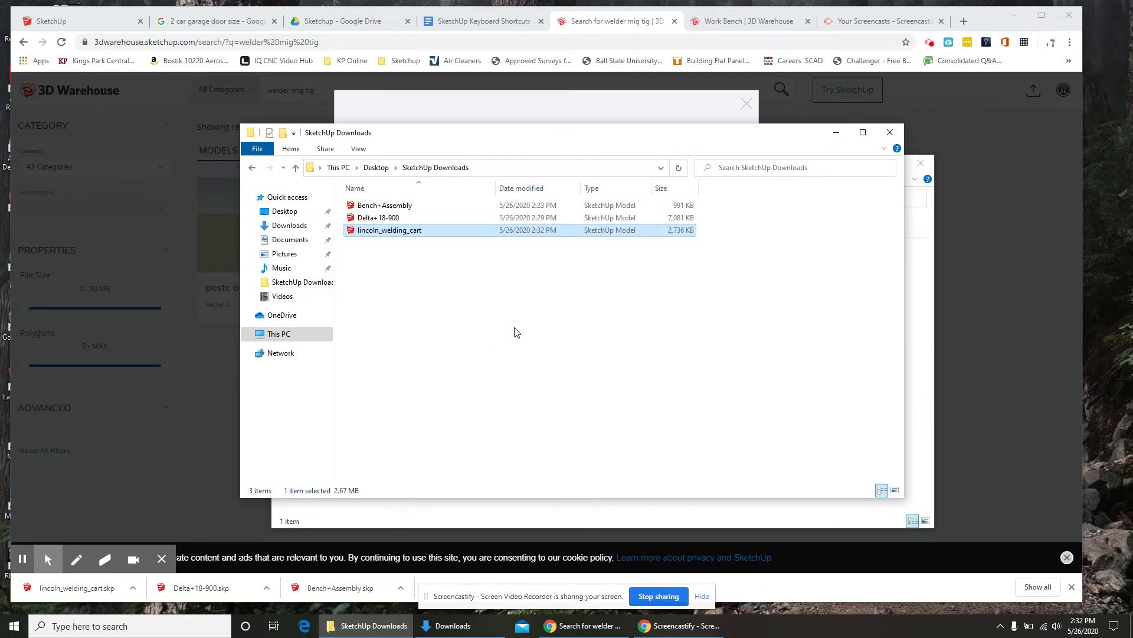
click(836, 132)
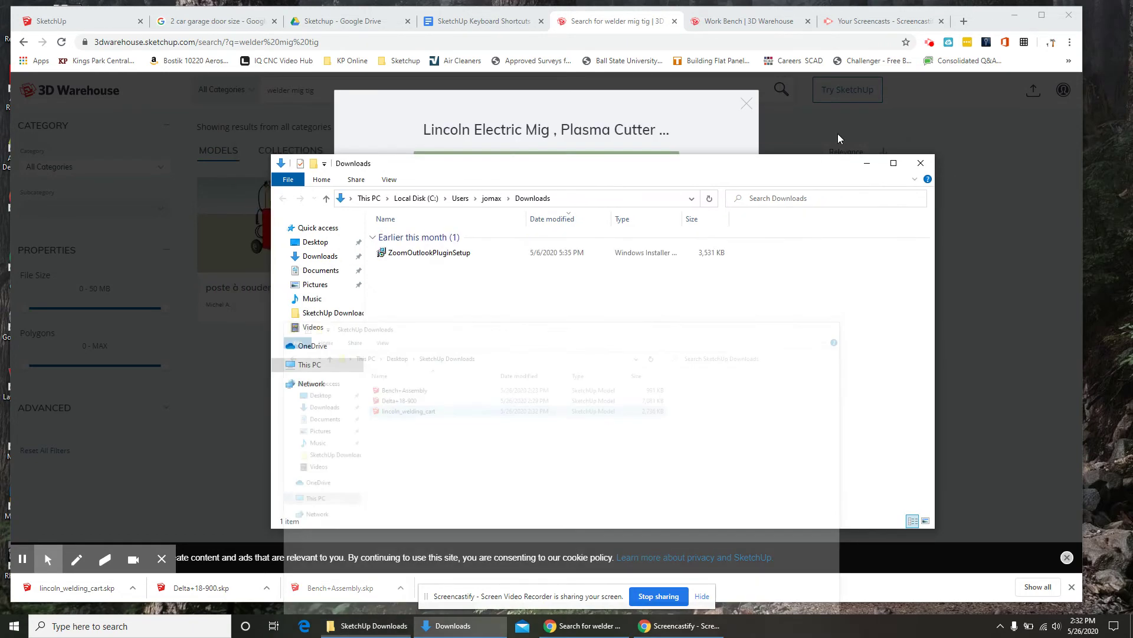
click(868, 163)
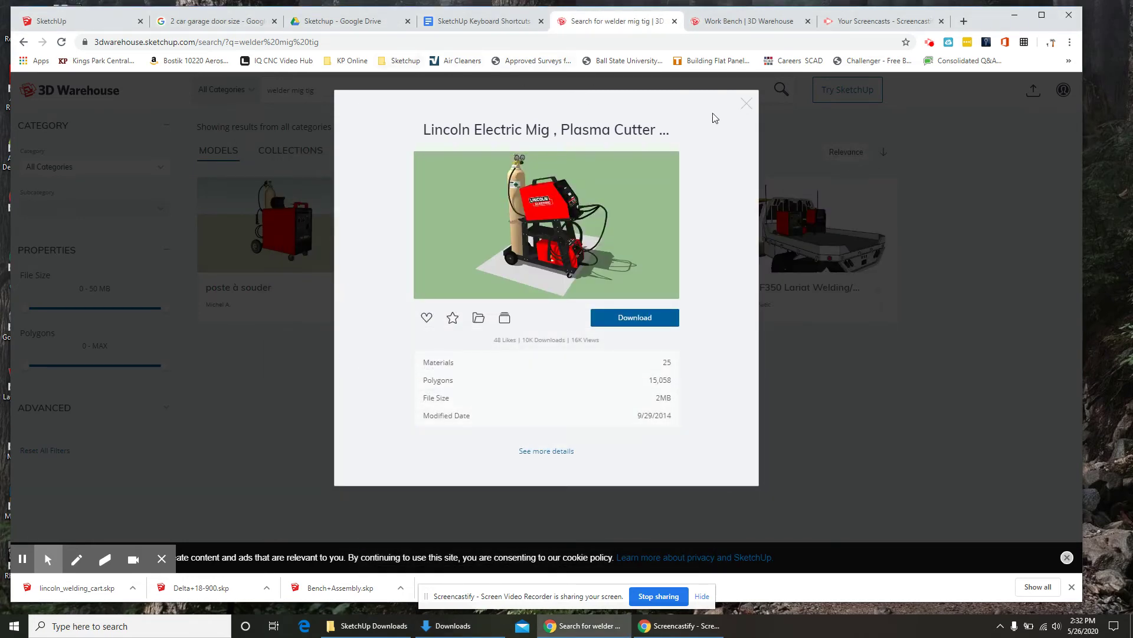
Step: Switch to the 2 Car Garage Shop model and insert the lincoln_welding_cart file from the computer's SketchUp Downloads folder
click(745, 104)
click(83, 20)
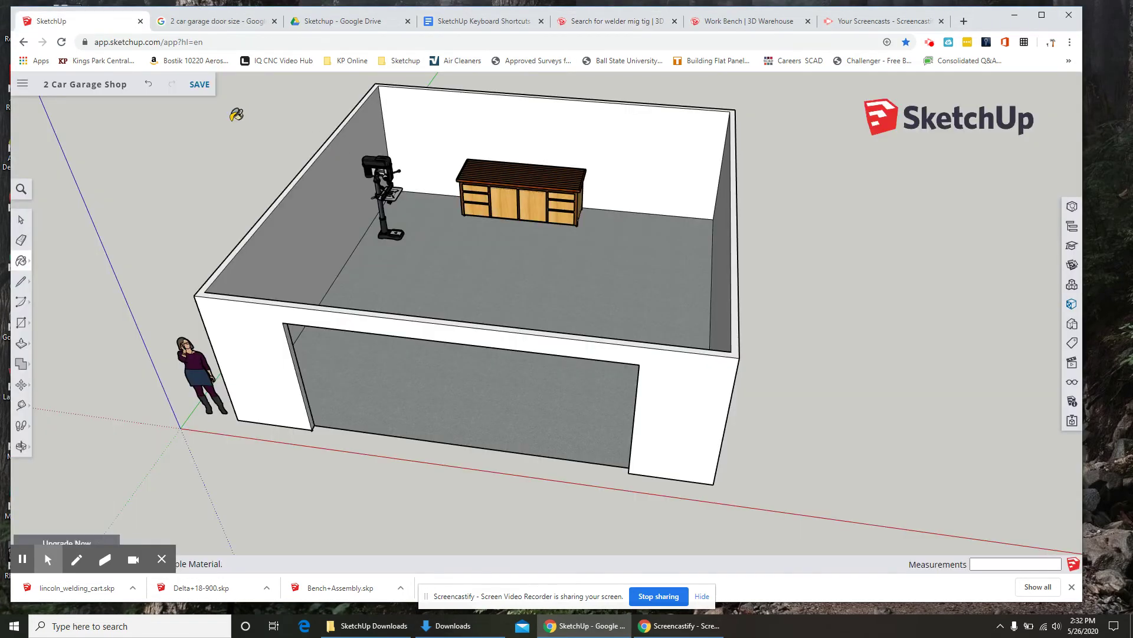
click(23, 85)
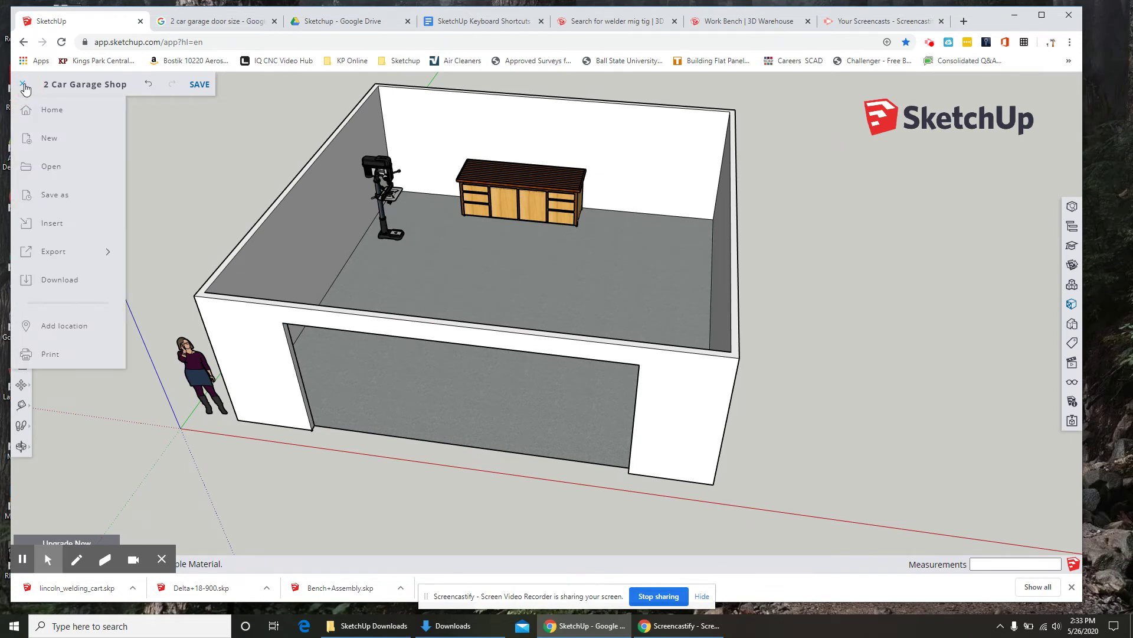
click(54, 224)
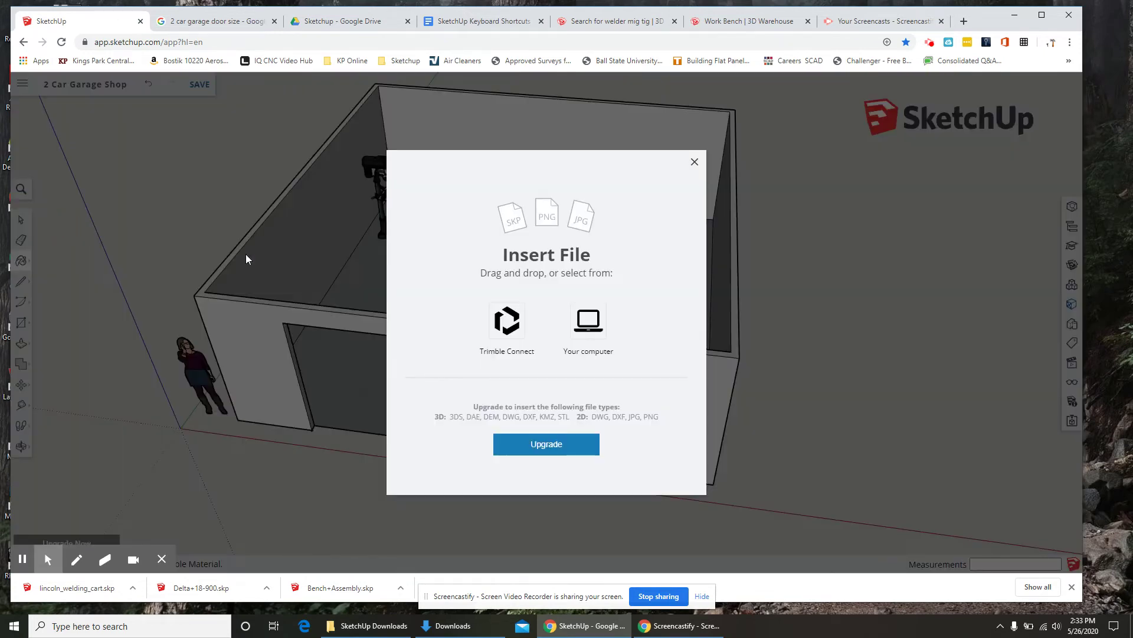
click(589, 324)
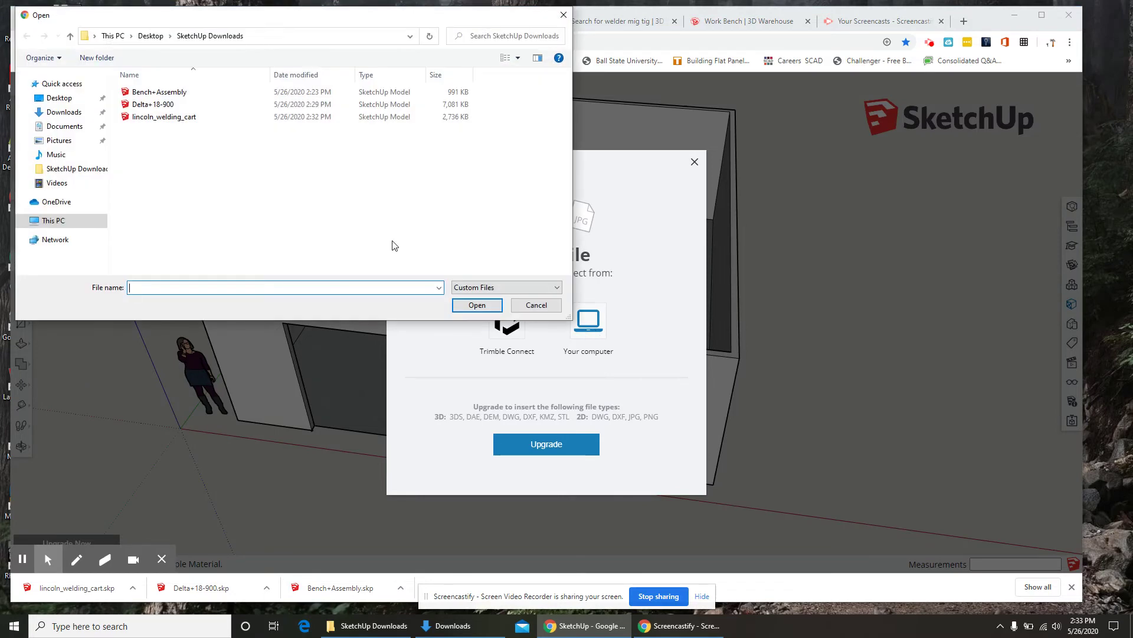
click(186, 118)
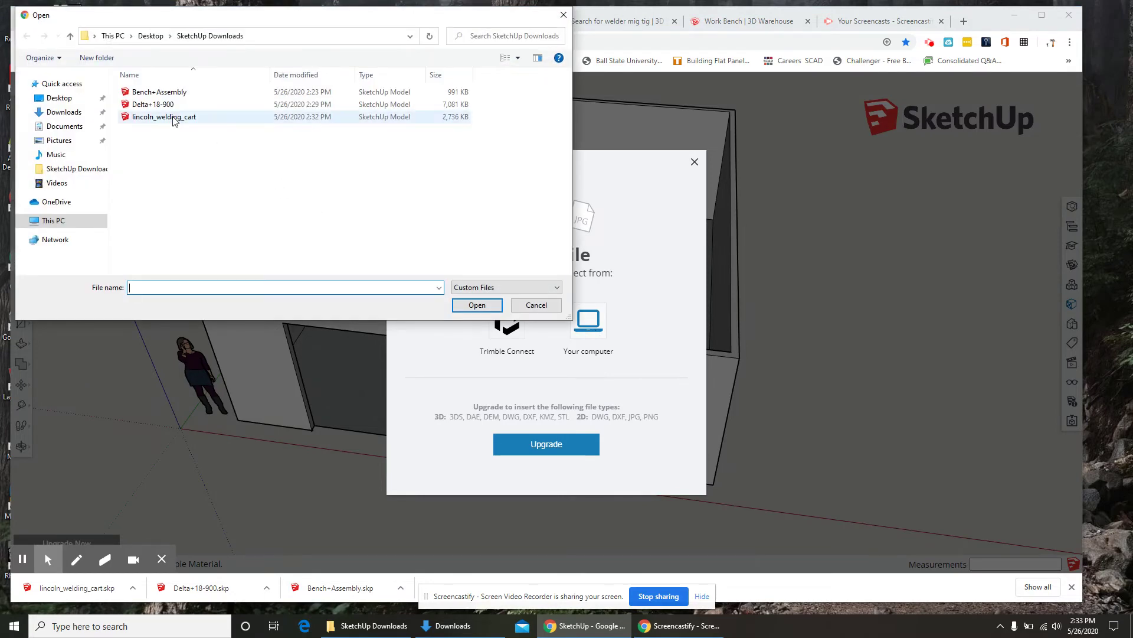
click(475, 308)
click(560, 413)
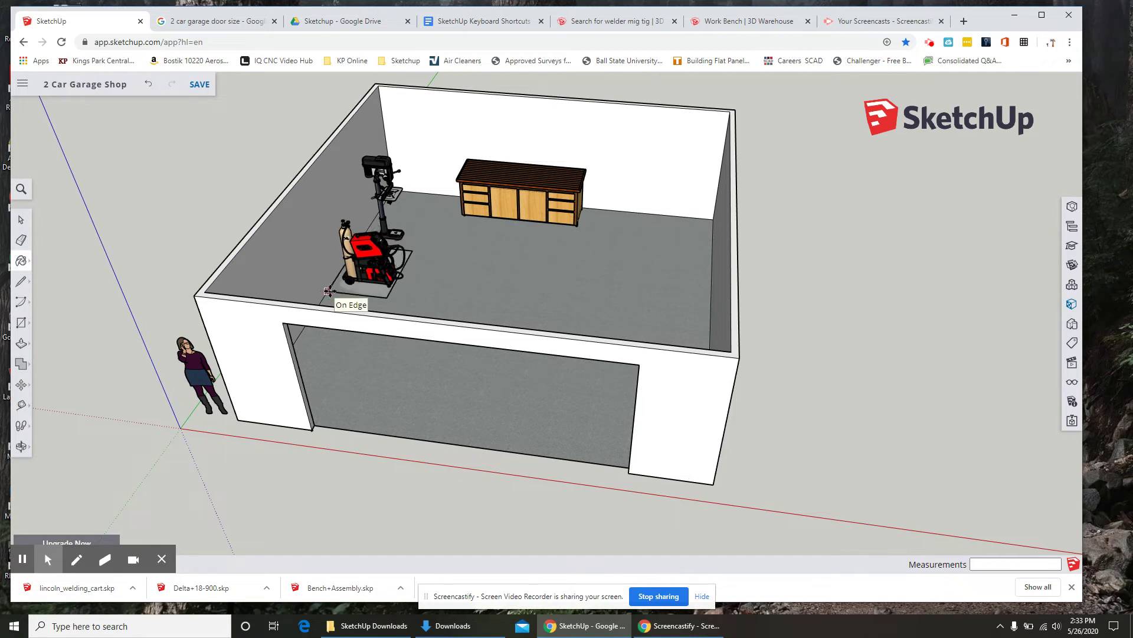
Step: Place the welding cart on the garage floor beside the side wall in front of the drill press, and save the model
click(329, 290)
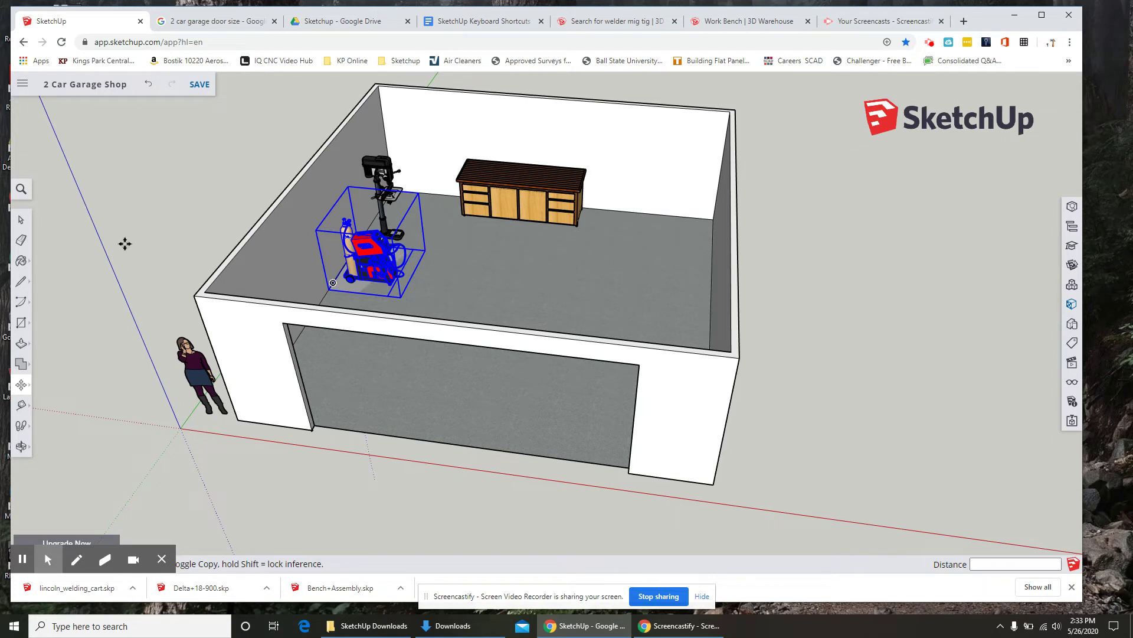
click(21, 220)
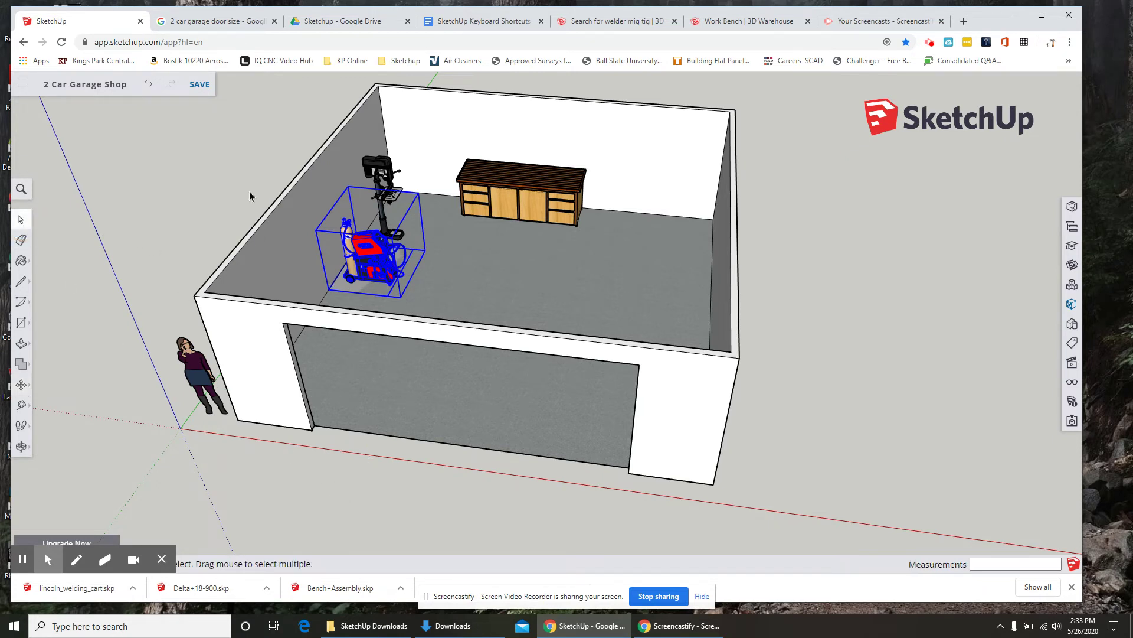
click(200, 86)
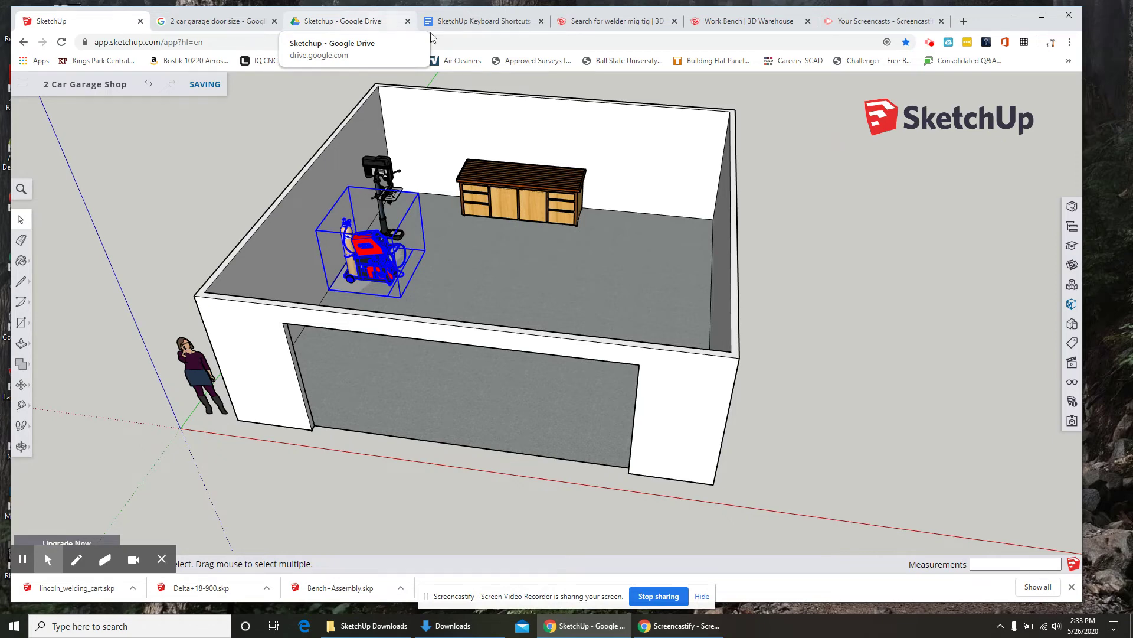
Step: Return to 3D Warehouse and replace the welder search with "sawstop table saw"
click(629, 23)
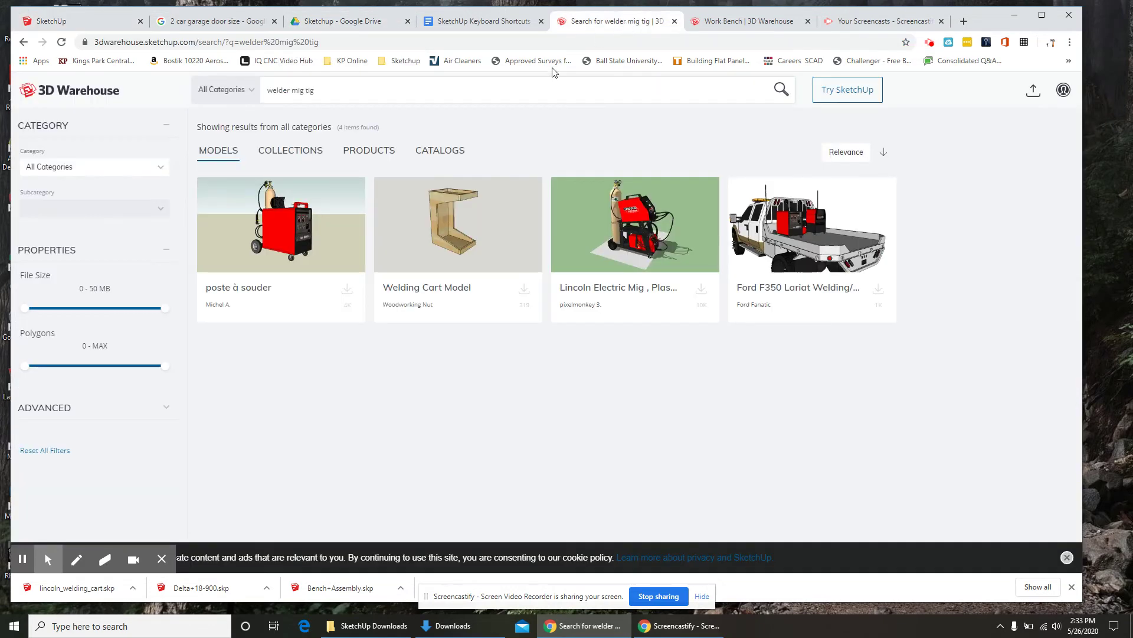
click(334, 88)
drag(334, 89, 265, 92)
text(saw)
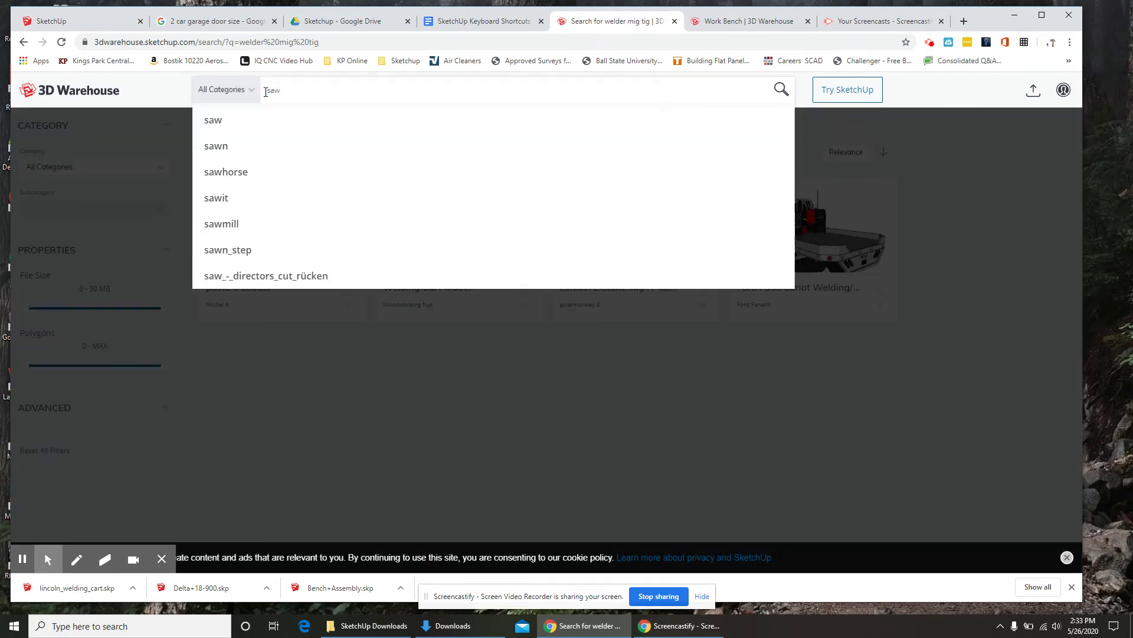
text(stop t)
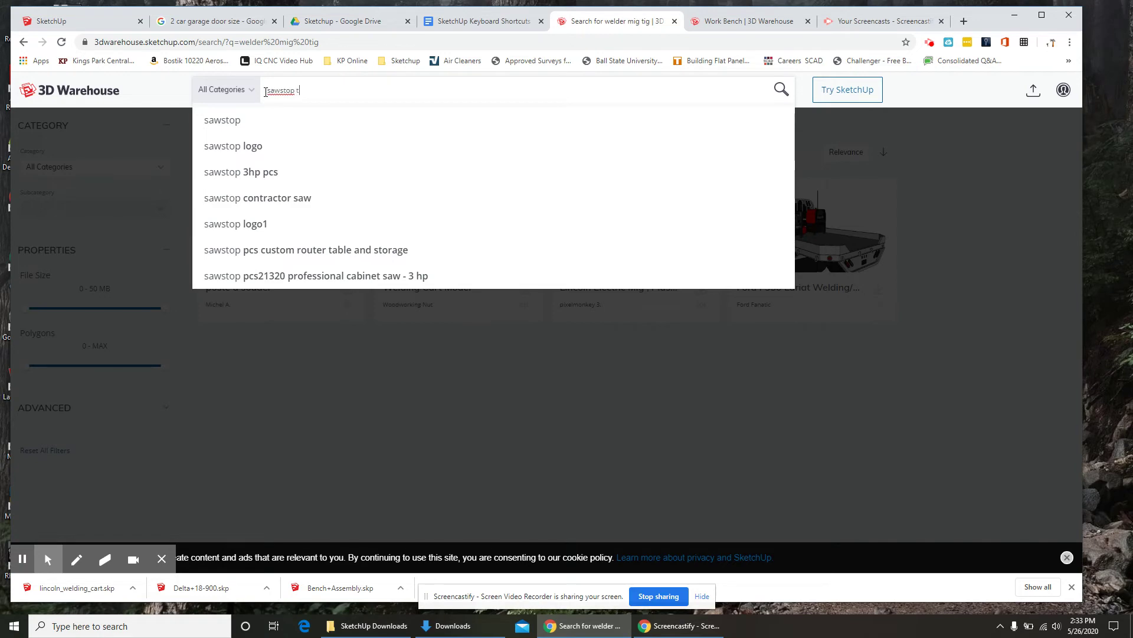
text(able)
text( saw)
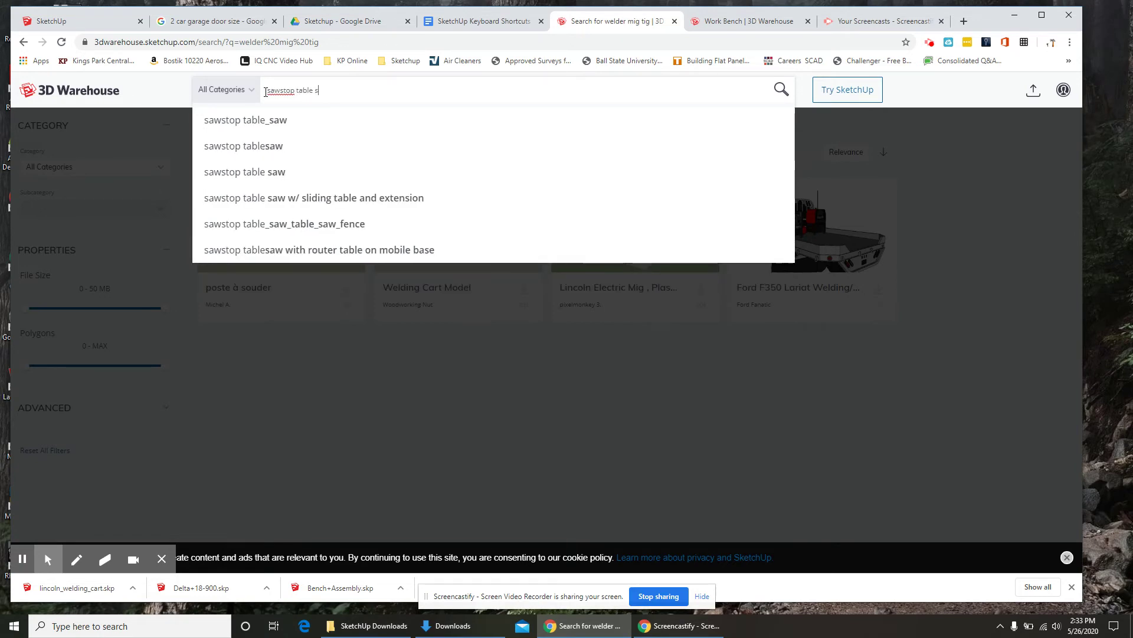
key(Return)
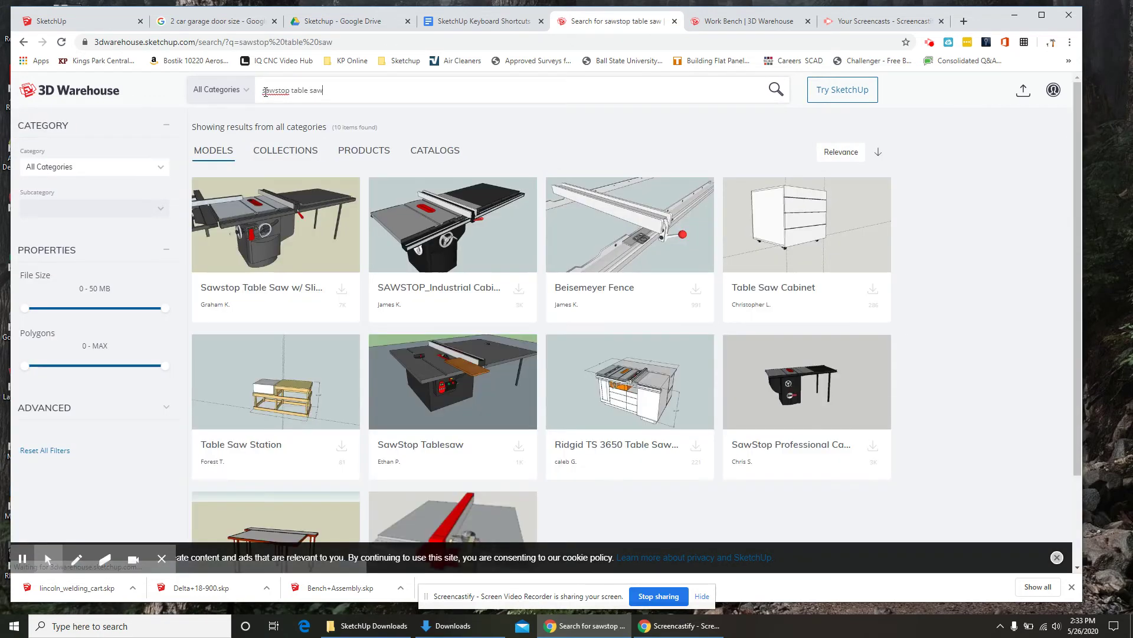
Step: Open the full details page of the Sawstop Table Saw w/ Sliding Table and Extension Table model
click(261, 235)
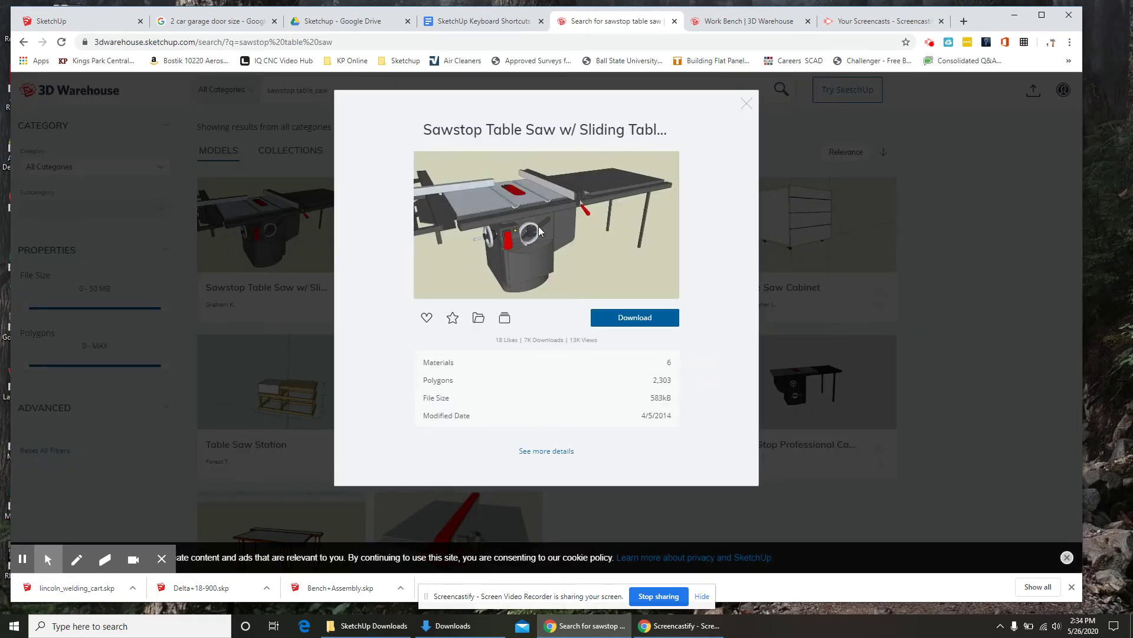
click(546, 451)
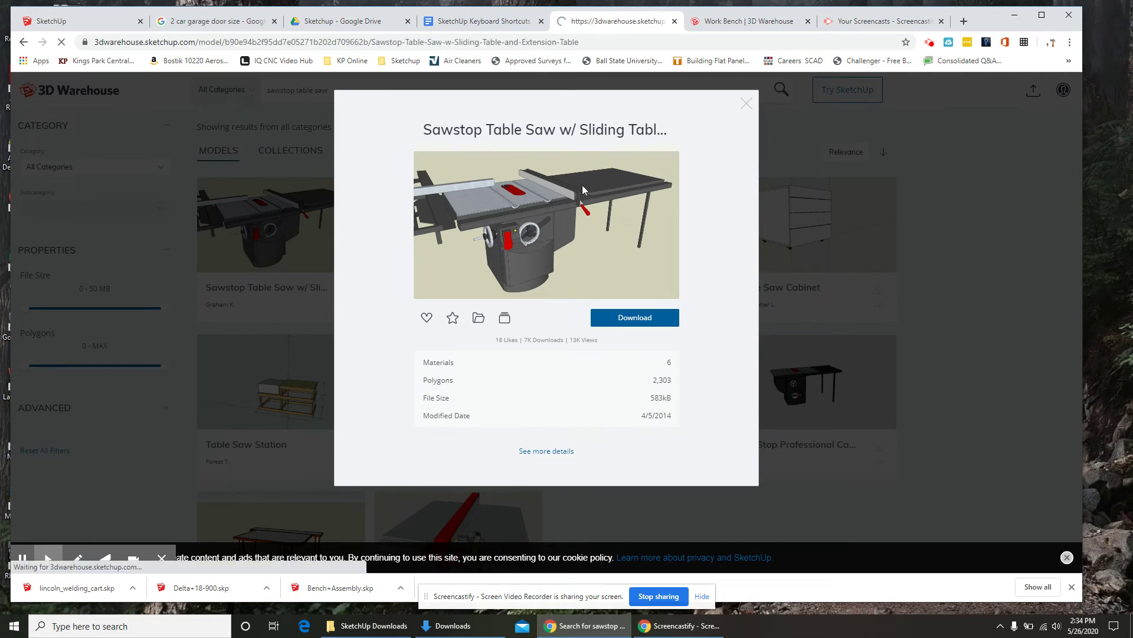
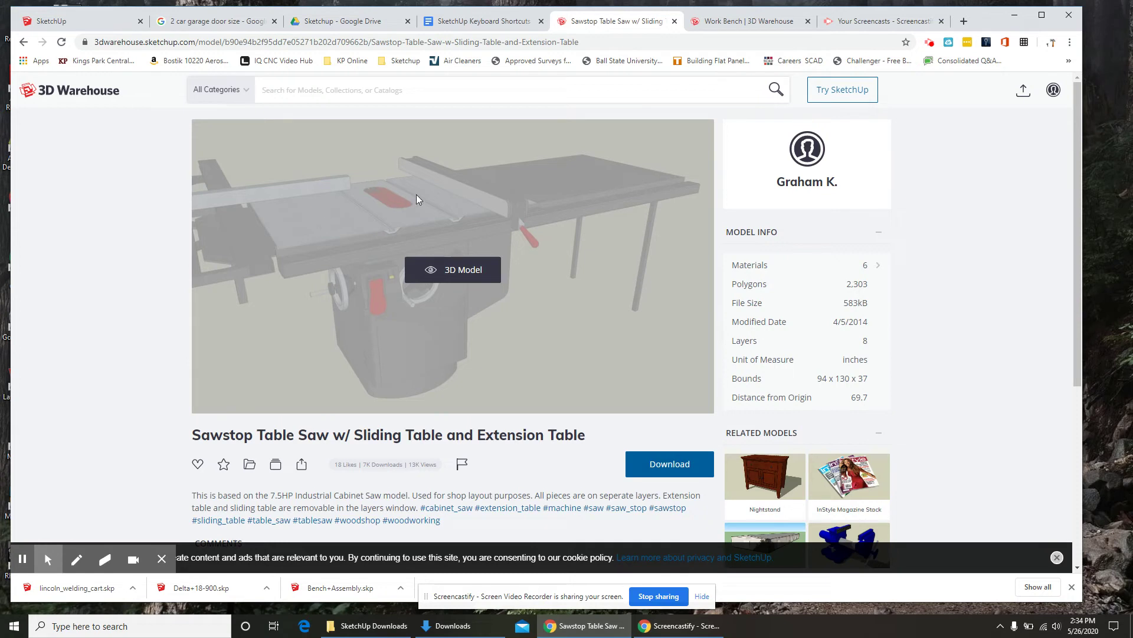
click(301, 89)
Step: Search 3D Warehouse for "bed" from the Work Bench model page
click(745, 22)
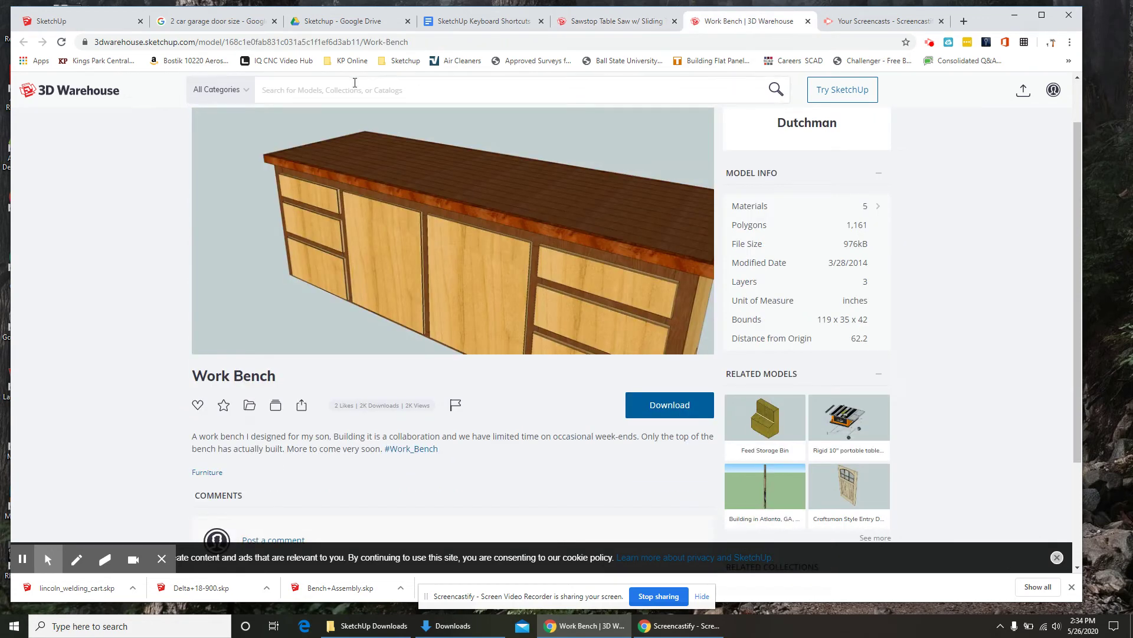
click(327, 91)
text(bed)
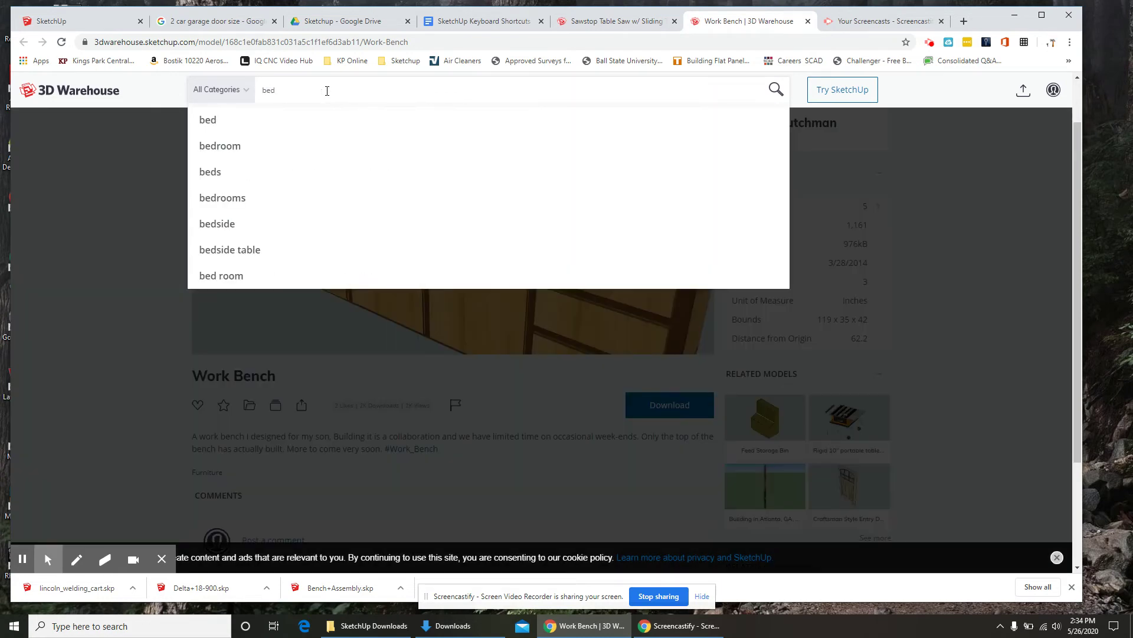
key(Return)
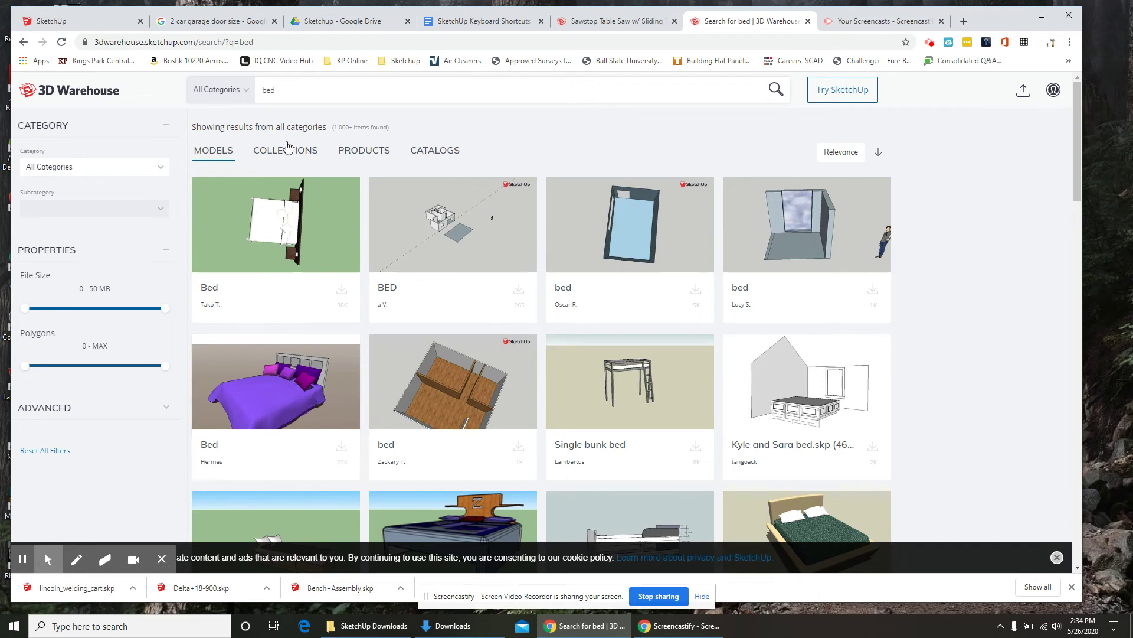
Step: Change the search to "pool table" and look through the models
drag(286, 93, 263, 92)
key(BackSpace)
text(pool )
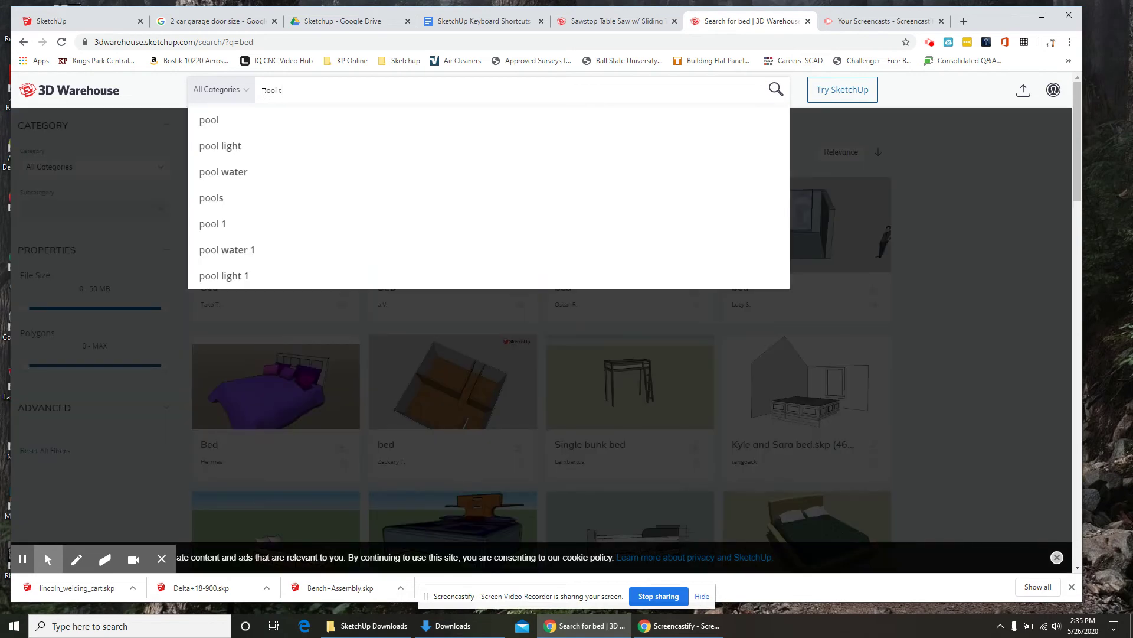
text(table)
key(Return)
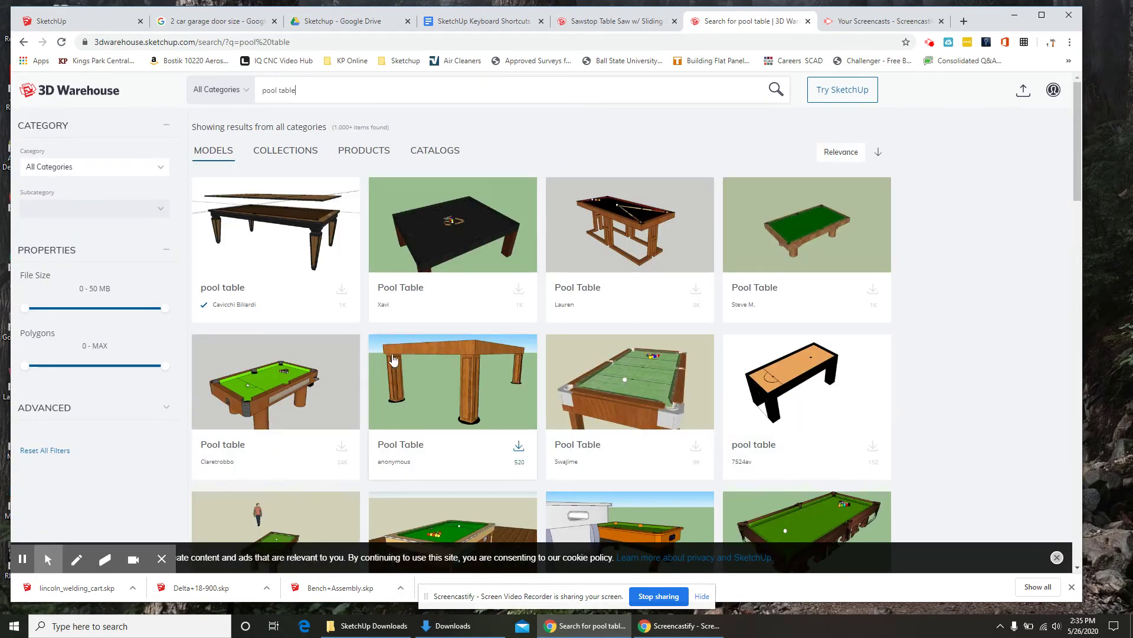
scroll(558, 286, down, 5)
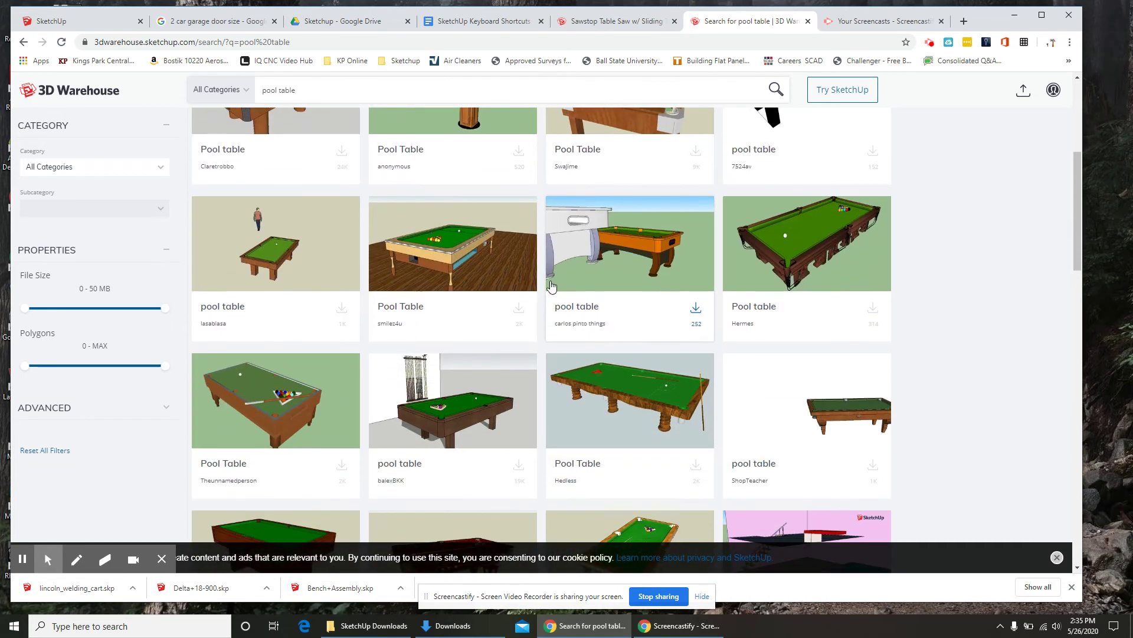
scroll(551, 287, up, 5)
Step: Change the search to "dart board" and browse the models
triple_click(287, 90)
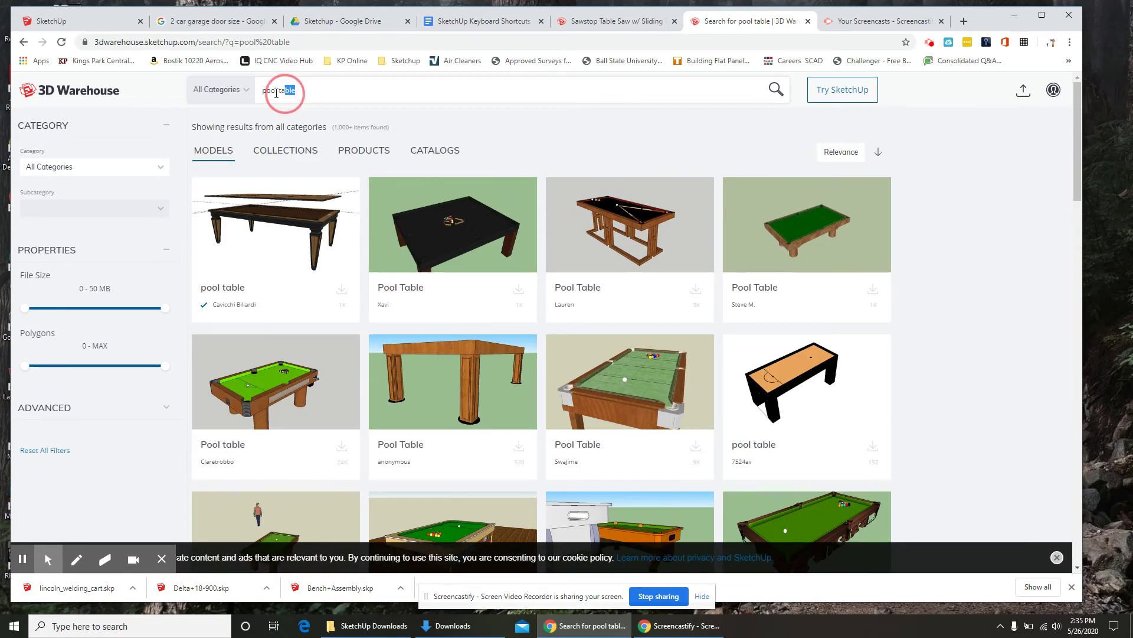
text(dart board)
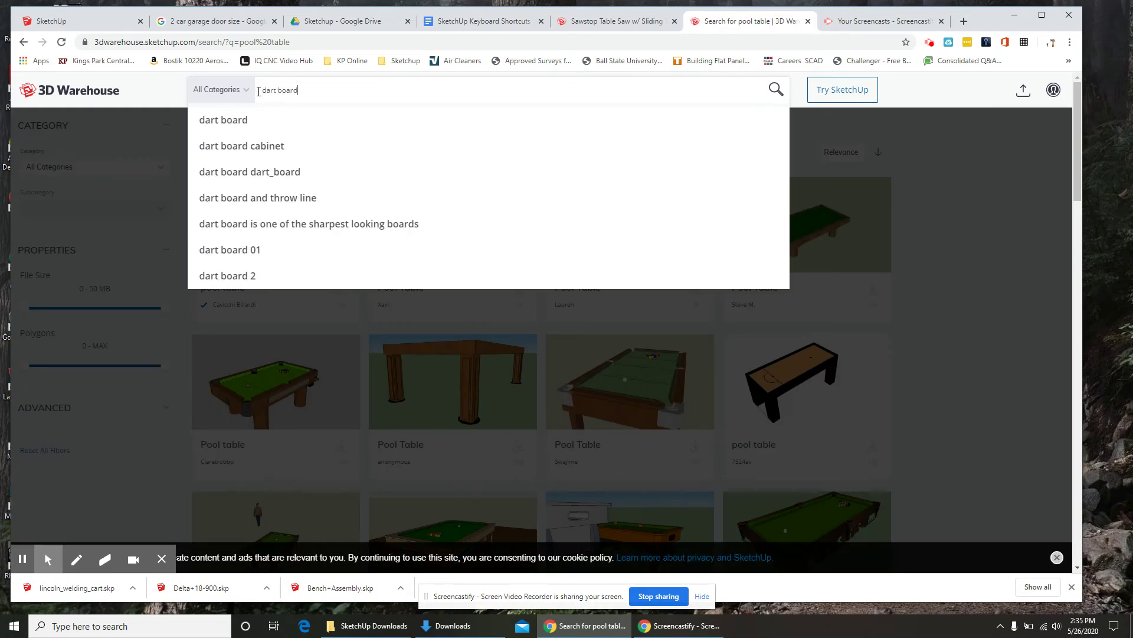
key(Return)
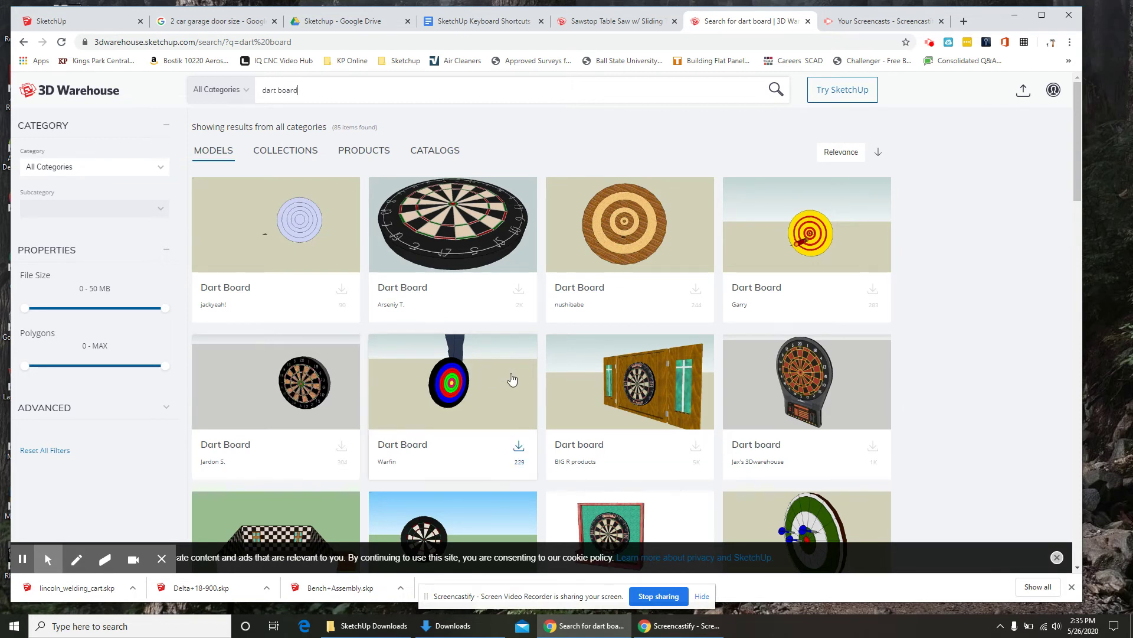
scroll(602, 354, down, 2)
scroll(603, 354, up, 2)
Step: Return to the Sawstop table saw page, download the model as a SketchUp file and show it in its folder
click(589, 25)
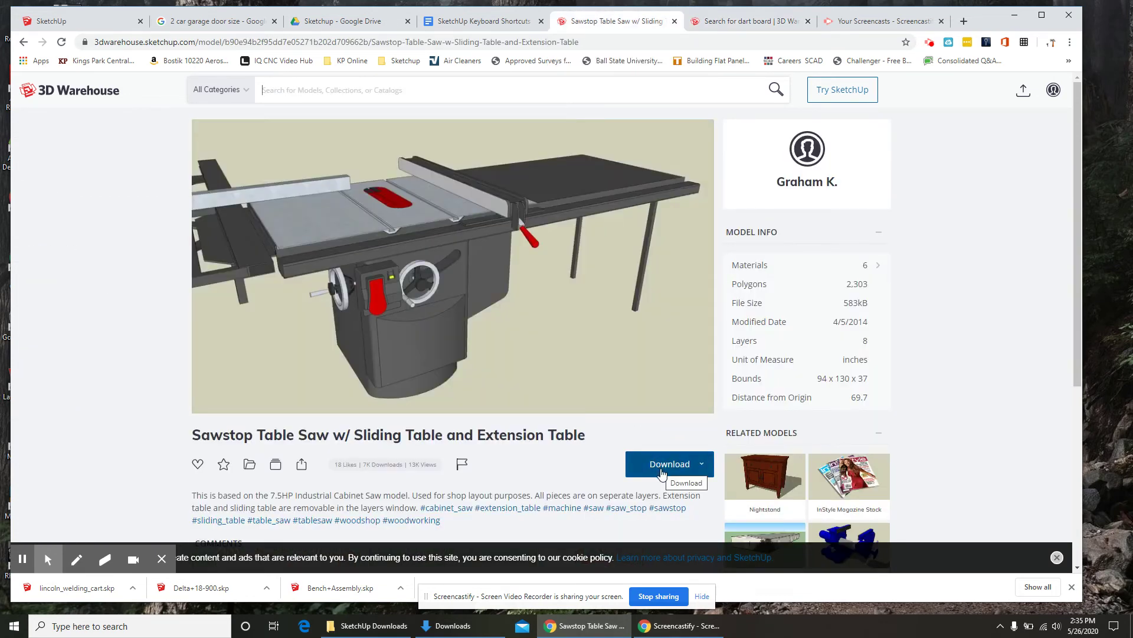
click(661, 470)
click(674, 329)
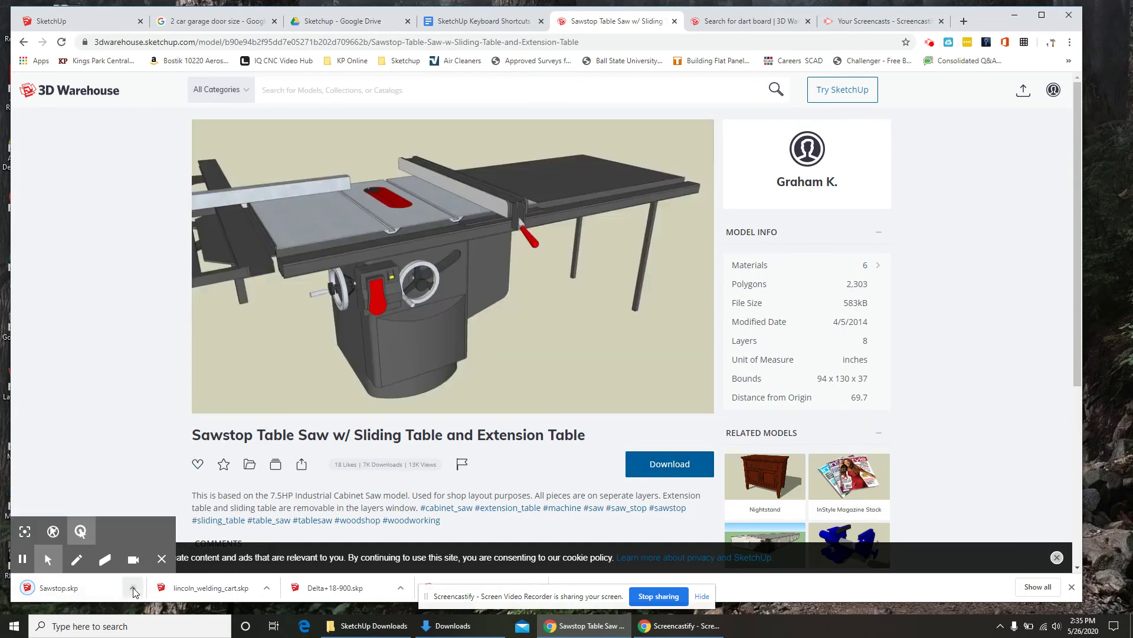
click(132, 587)
click(160, 554)
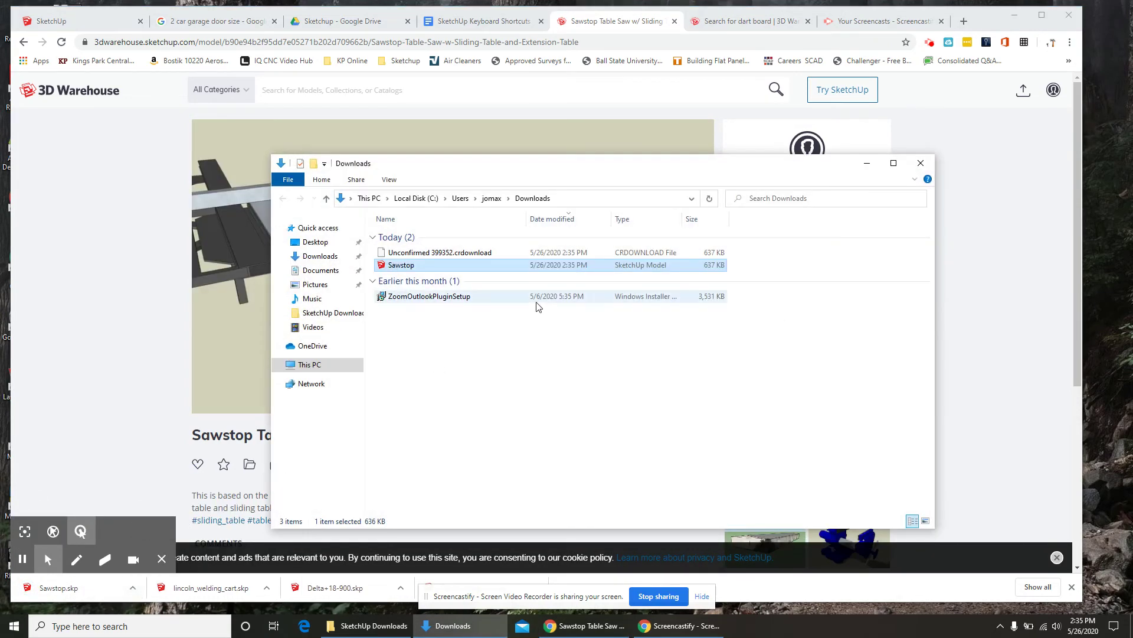
Step: Move the Sawstop file from Downloads into the SketchUp Downloads folder by cutting and pasting, and return to the garage model
right_click(402, 270)
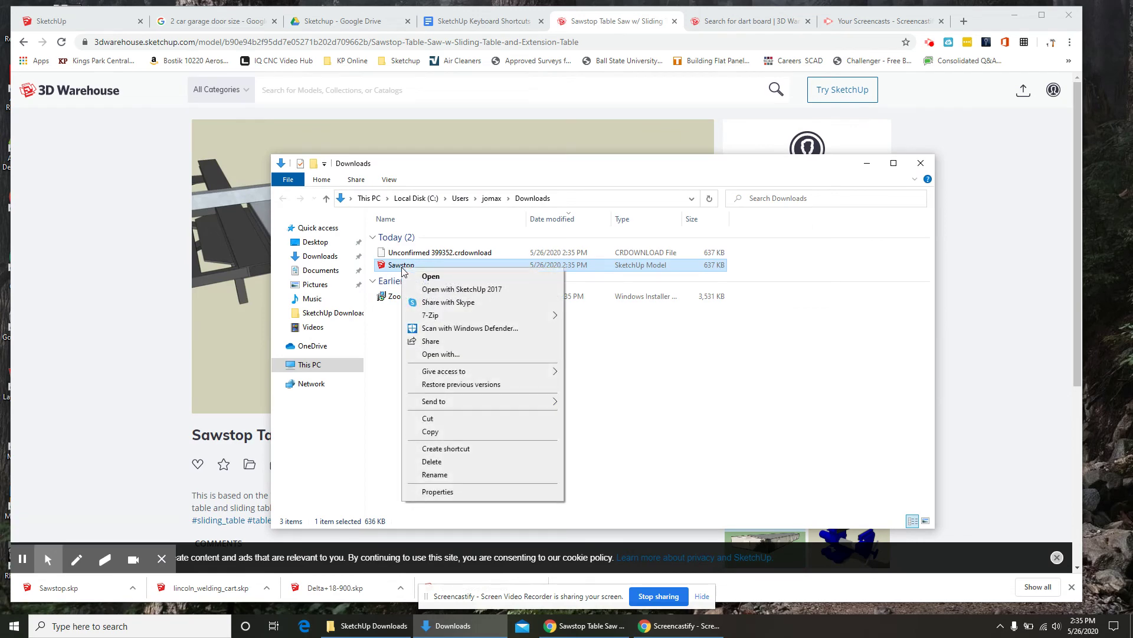
click(440, 419)
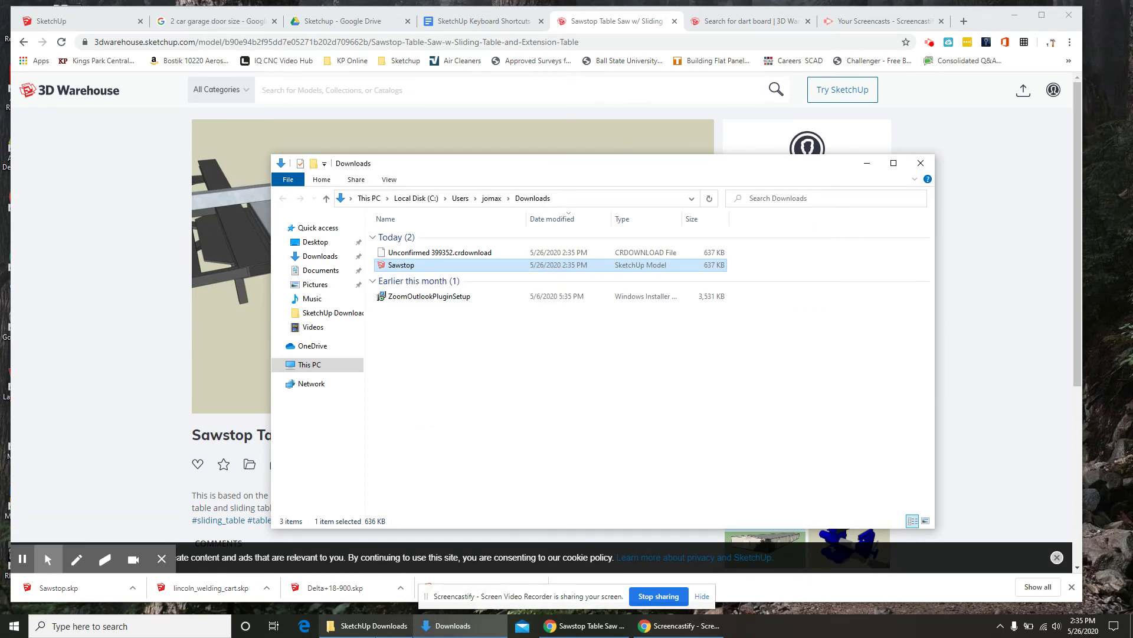
click(367, 625)
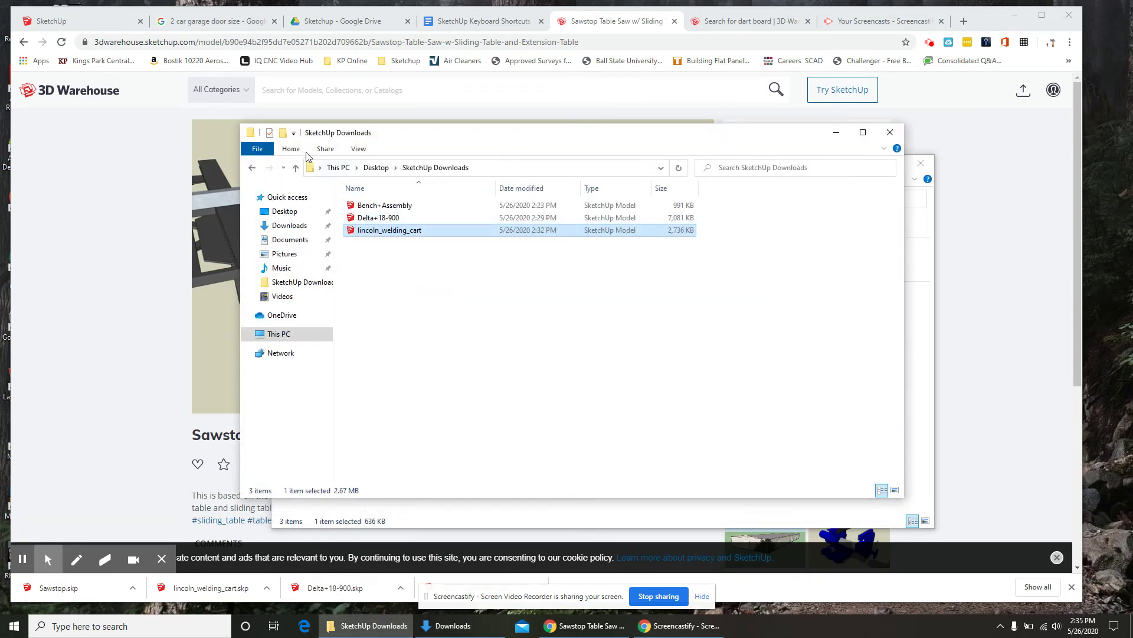
click(405, 303)
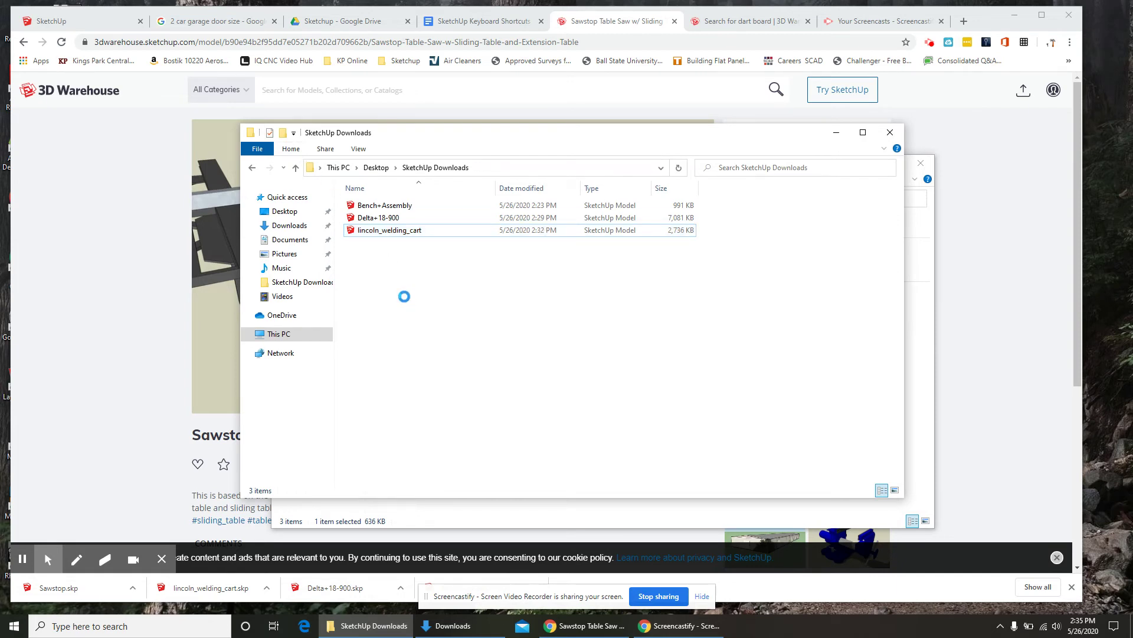
right_click(404, 296)
click(449, 383)
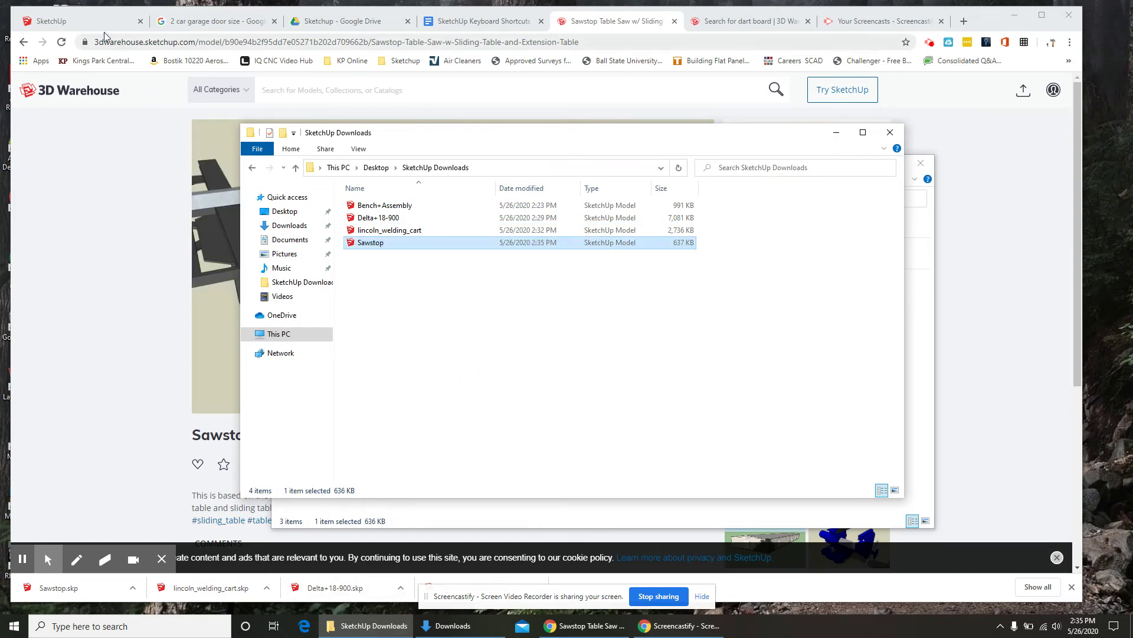
click(89, 22)
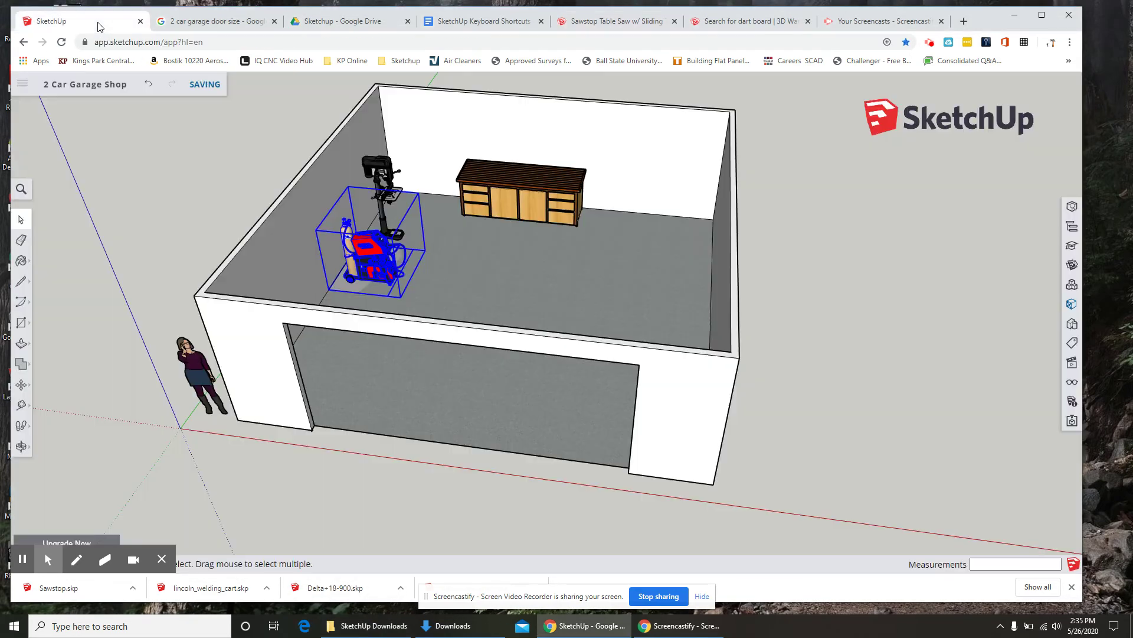
Step: Insert the Sawstop file from the SketchUp Downloads folder on the computer into the garage model as a component
click(189, 152)
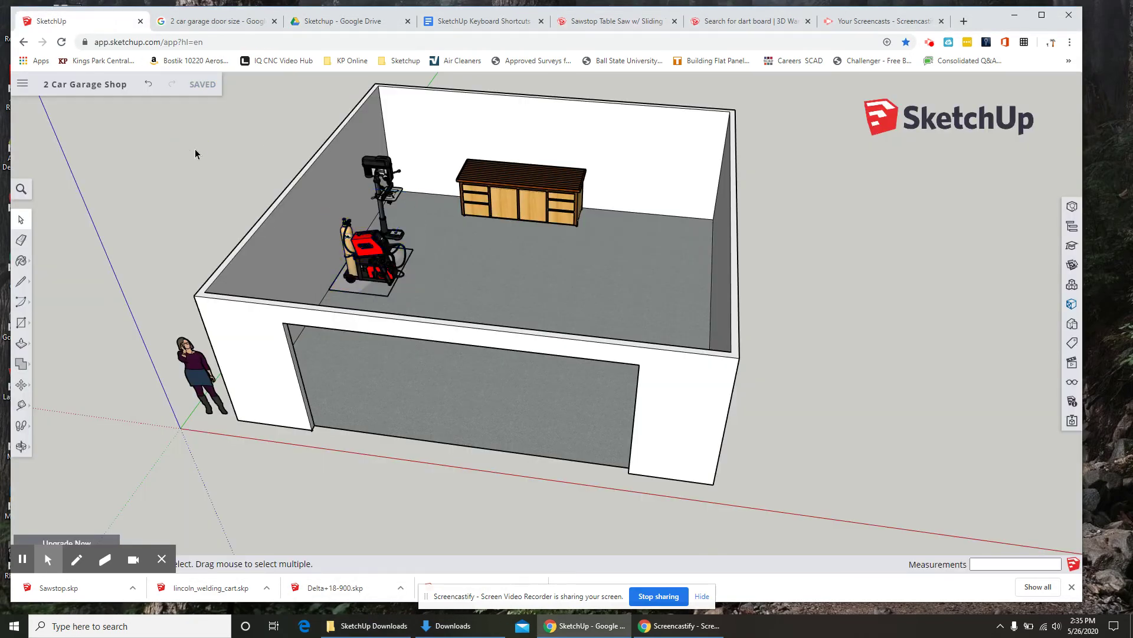
click(24, 85)
click(66, 223)
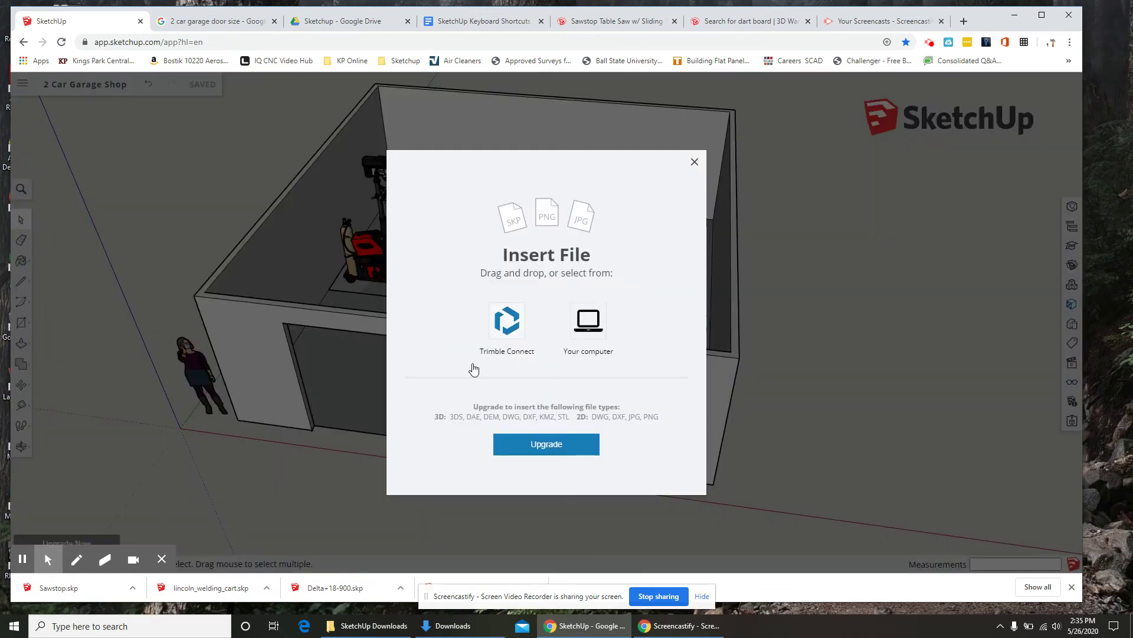
click(588, 323)
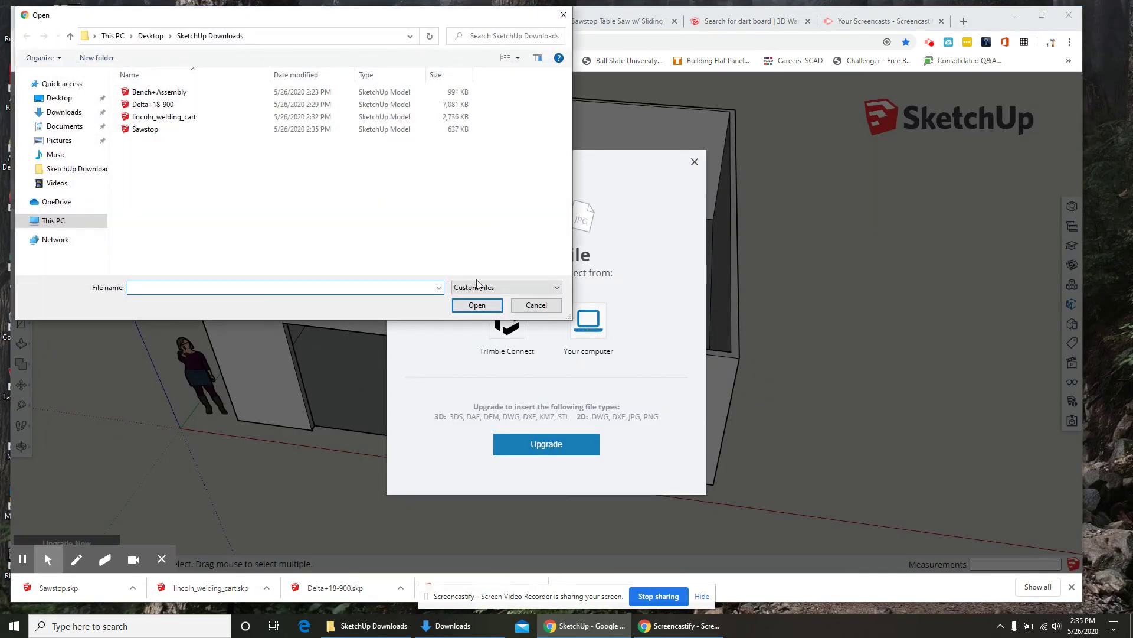
click(145, 129)
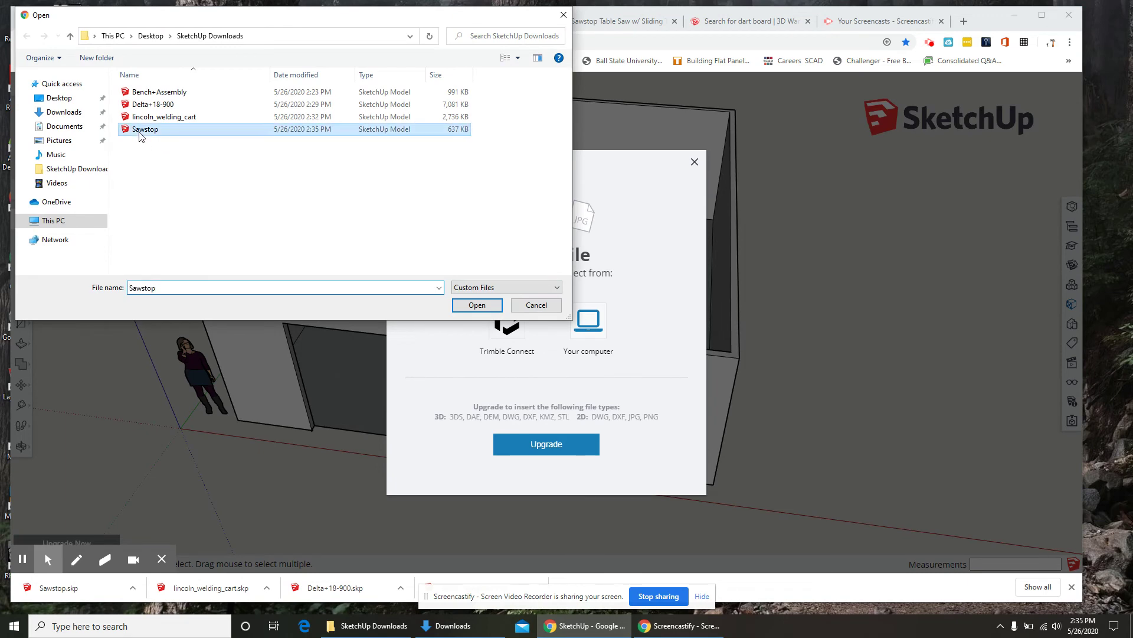
click(476, 307)
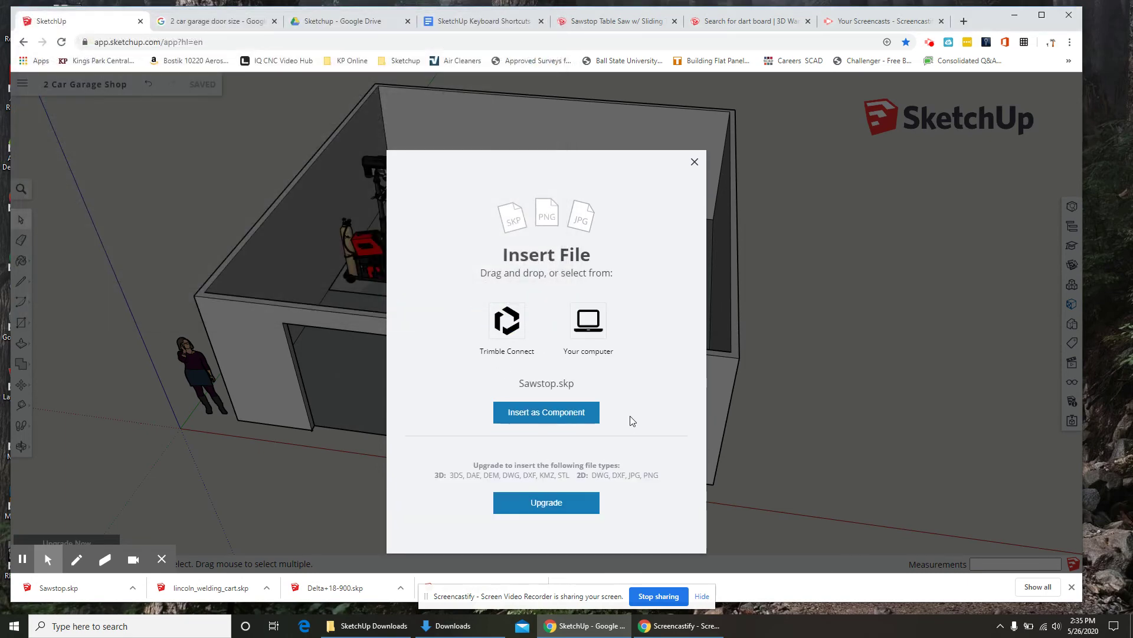
click(577, 412)
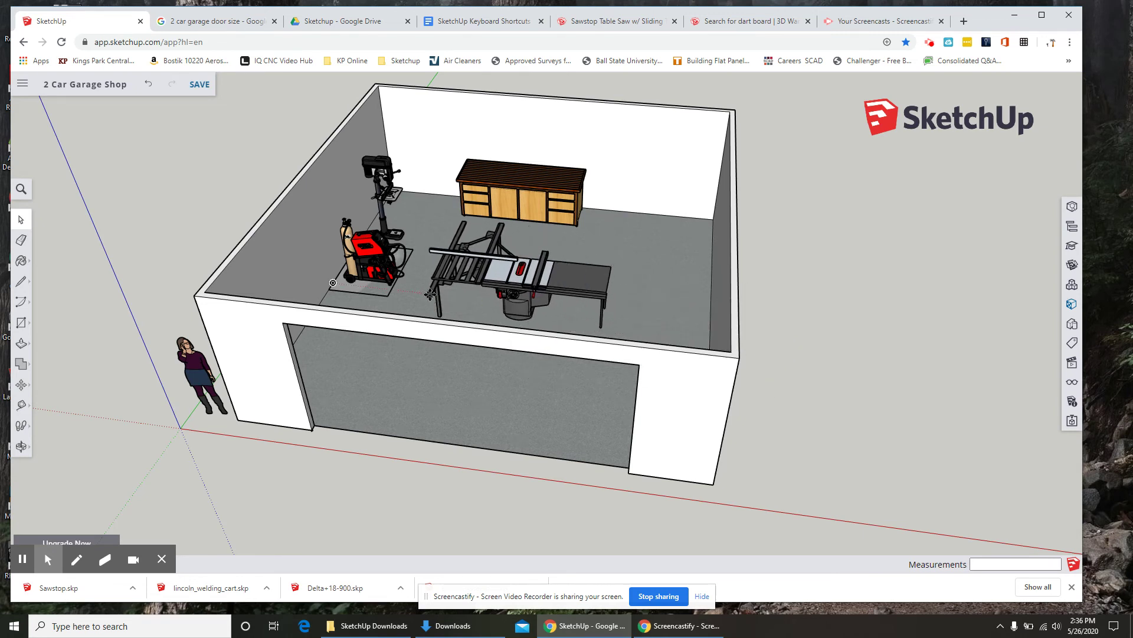
Step: Place the Sawstop table saw on the open garage floor in front of the work bench and deselect it
middle_drag(431, 298, 438, 390)
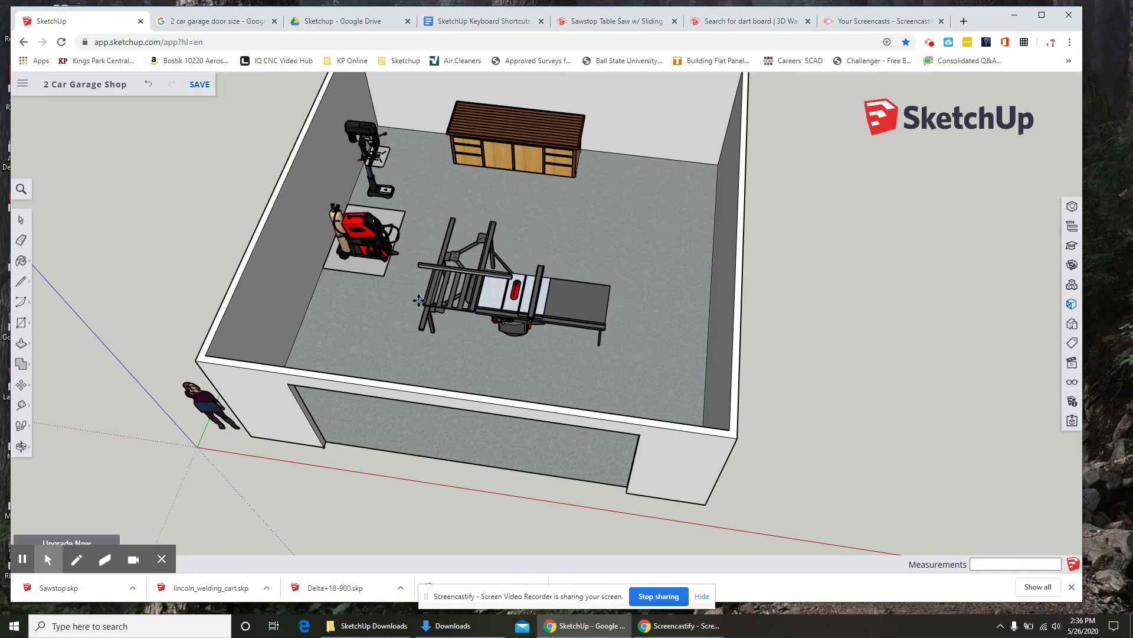
click(419, 295)
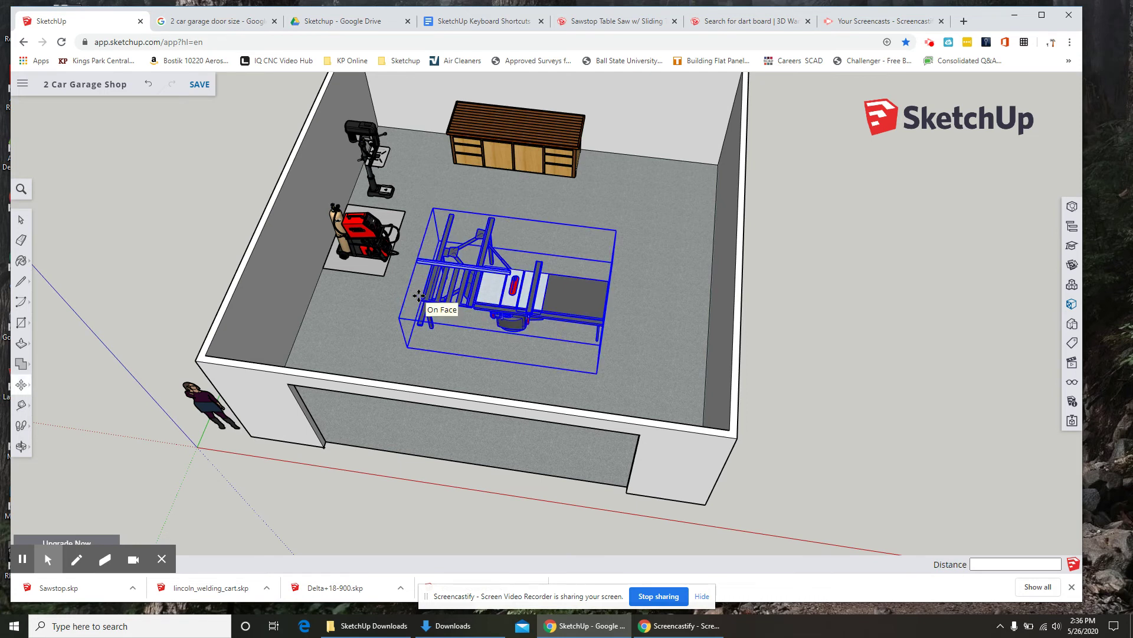
click(21, 219)
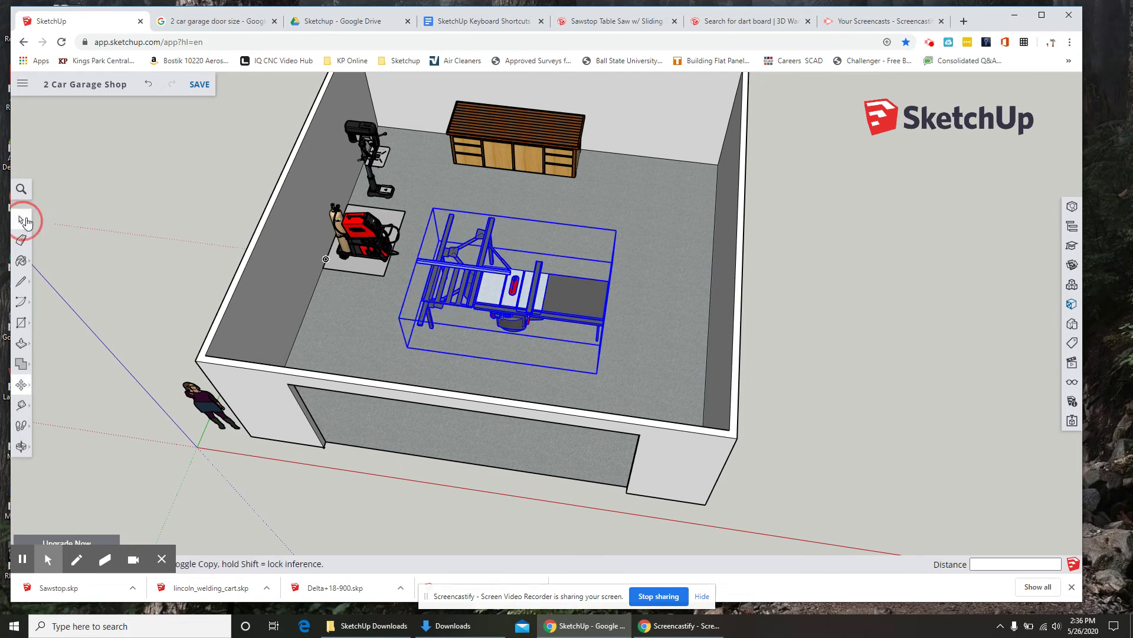
click(127, 213)
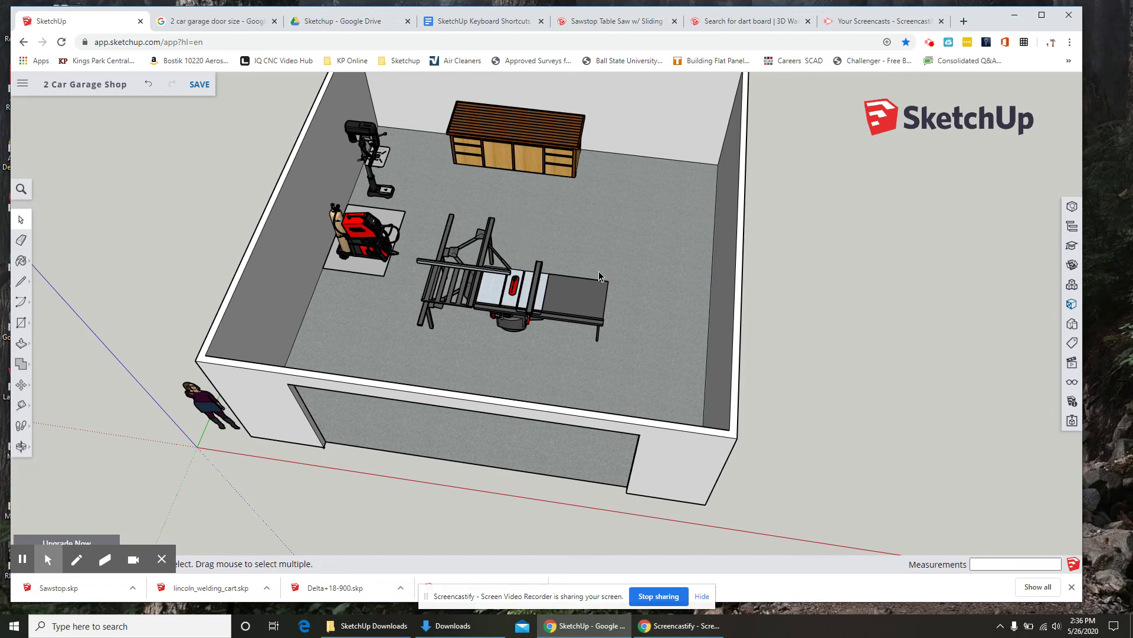
Step: Switch to 3D Warehouse and search for "table saw mobile base"
click(616, 22)
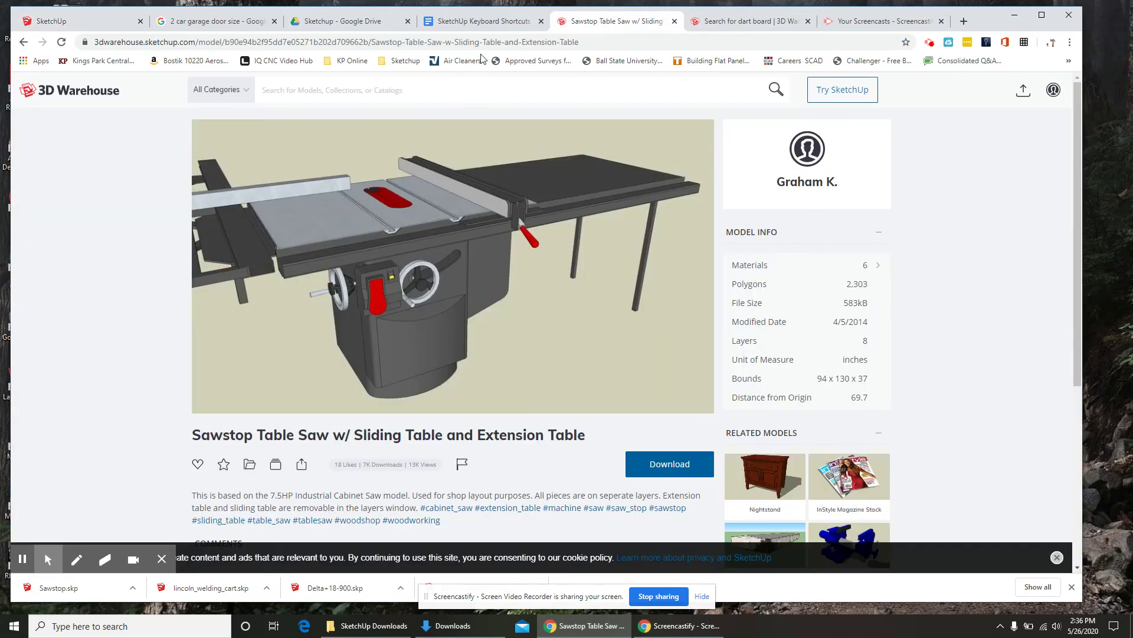
click(347, 90)
text(table )
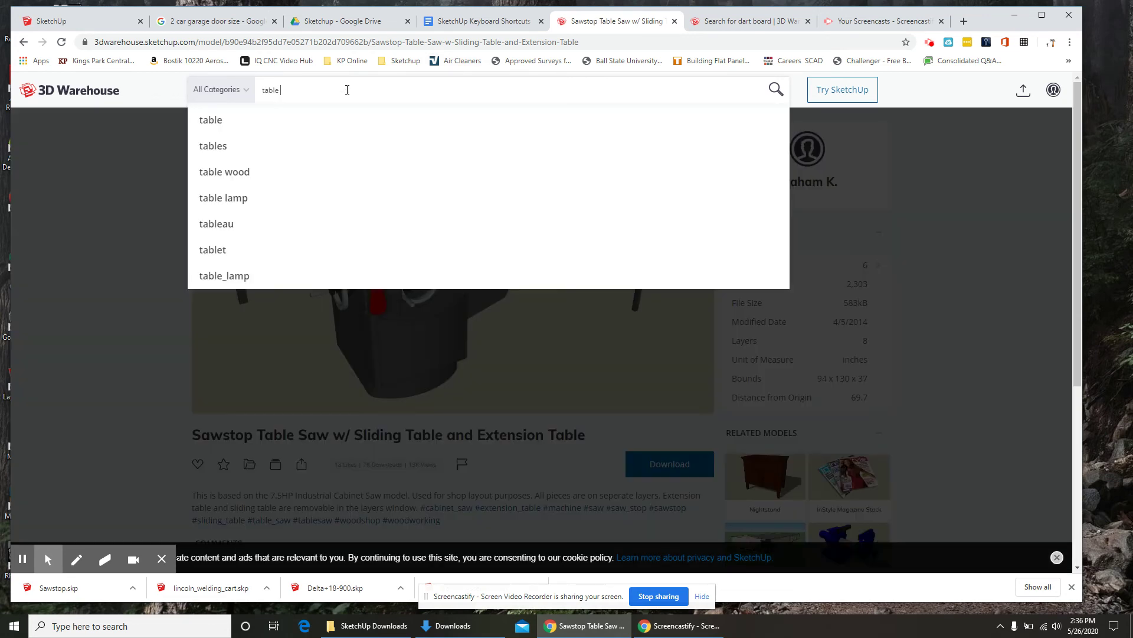
text(saw mobile base)
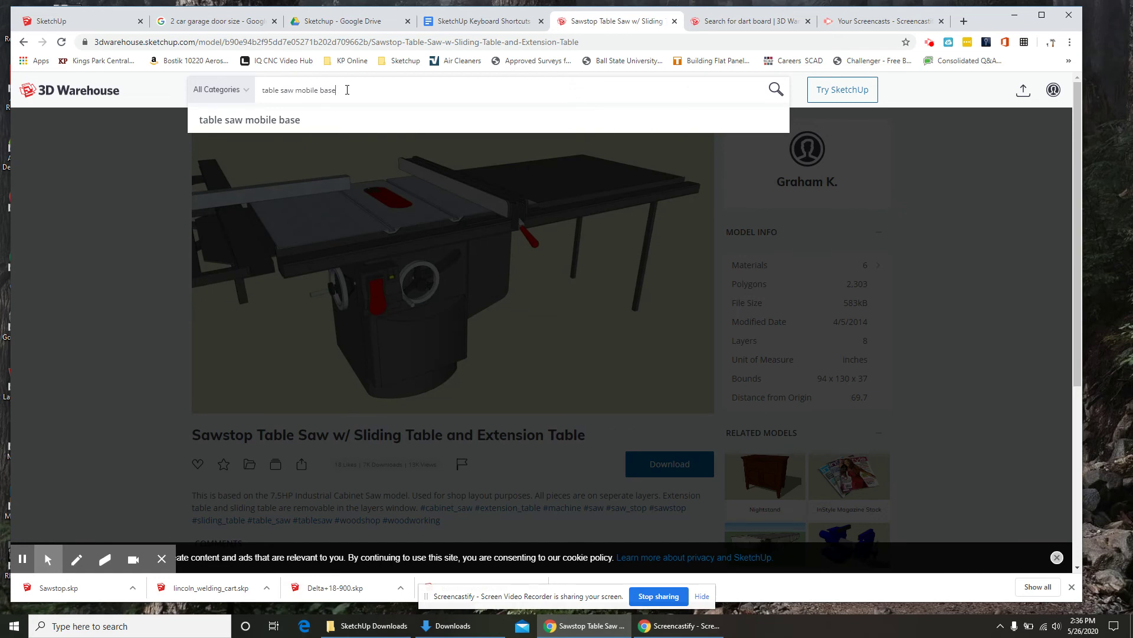
key(Return)
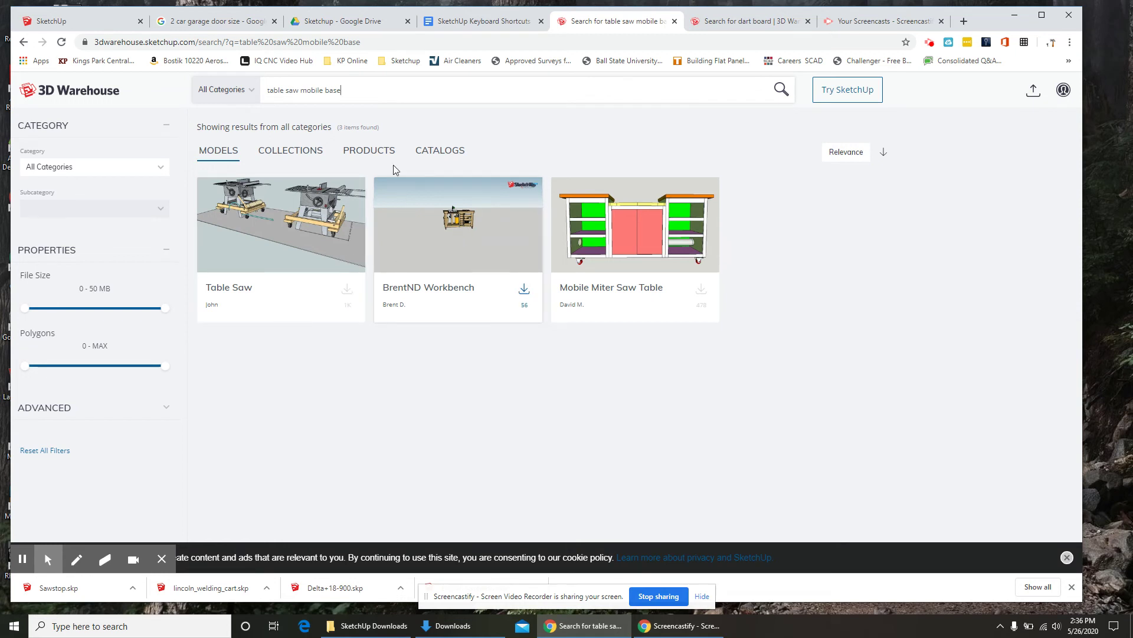
Step: Change the search to "machine mobile base", look over the models and return to the garage model
drag(301, 90, 268, 90)
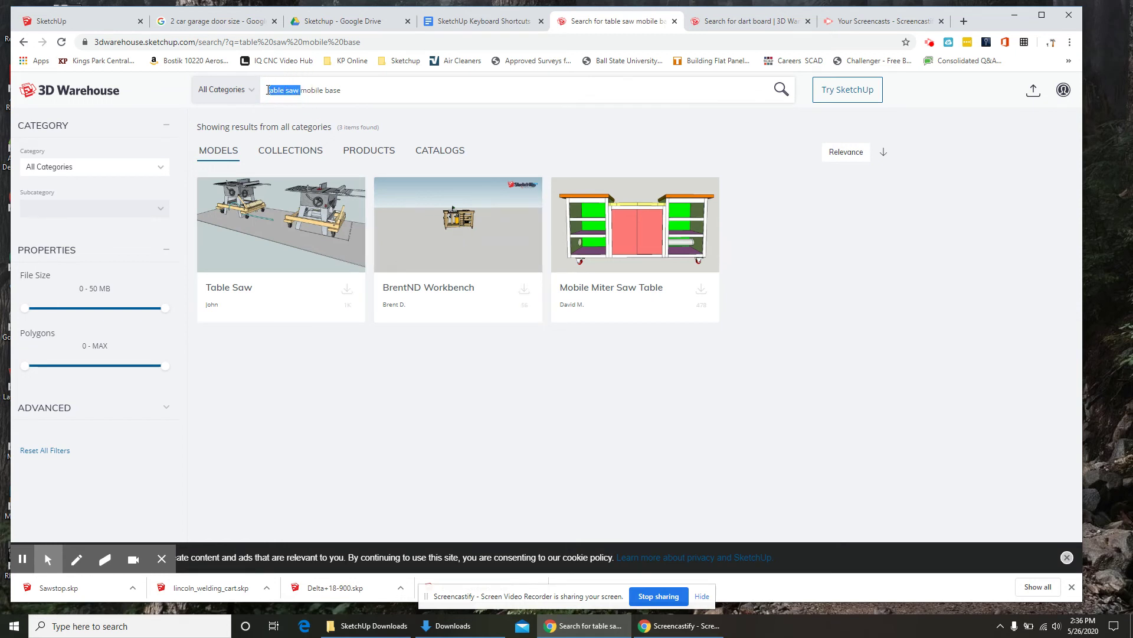
text(machin)
key(Return)
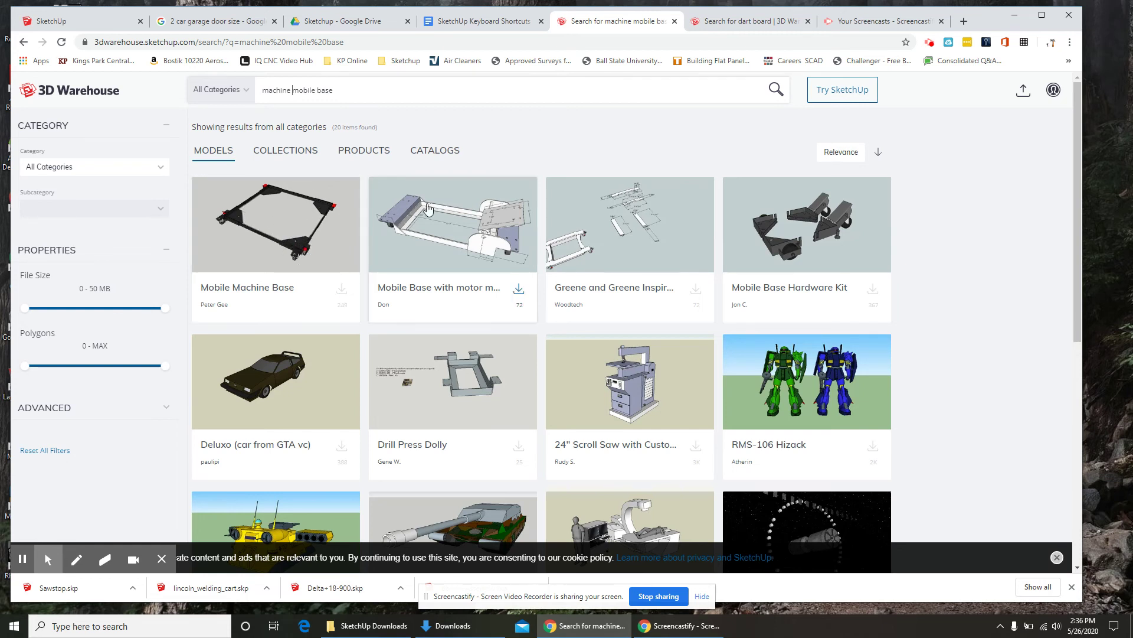
click(100, 25)
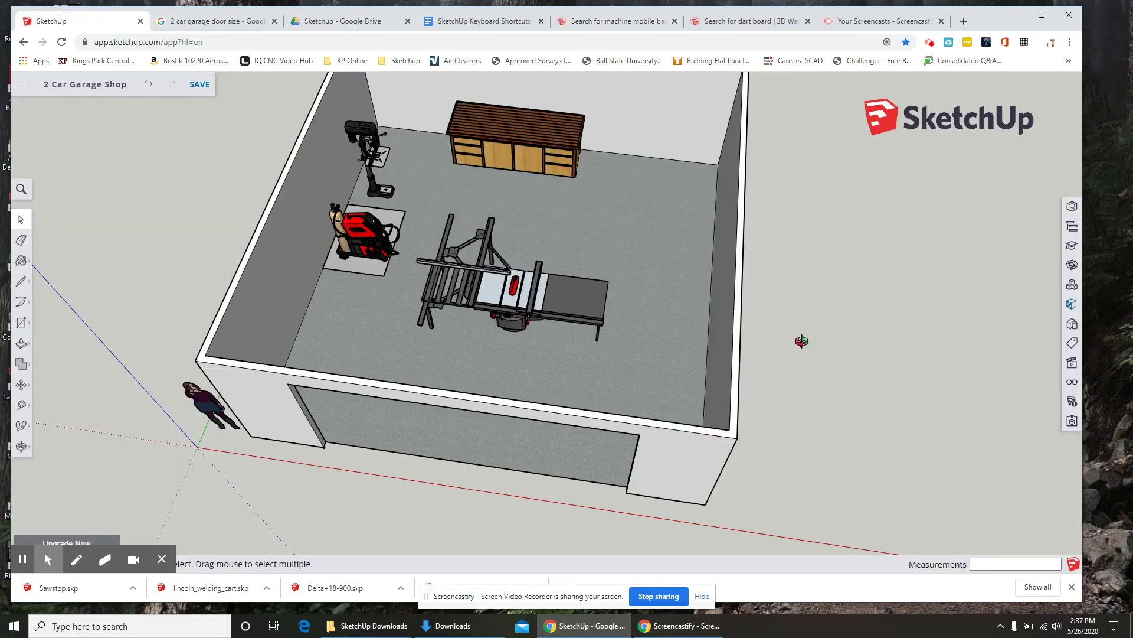
Step: Paint the exterior faces of the garage's right side wall and front wall with the brown horizontal board material from Brick, Cladding and Siding
middle_drag(802, 341, 738, 263)
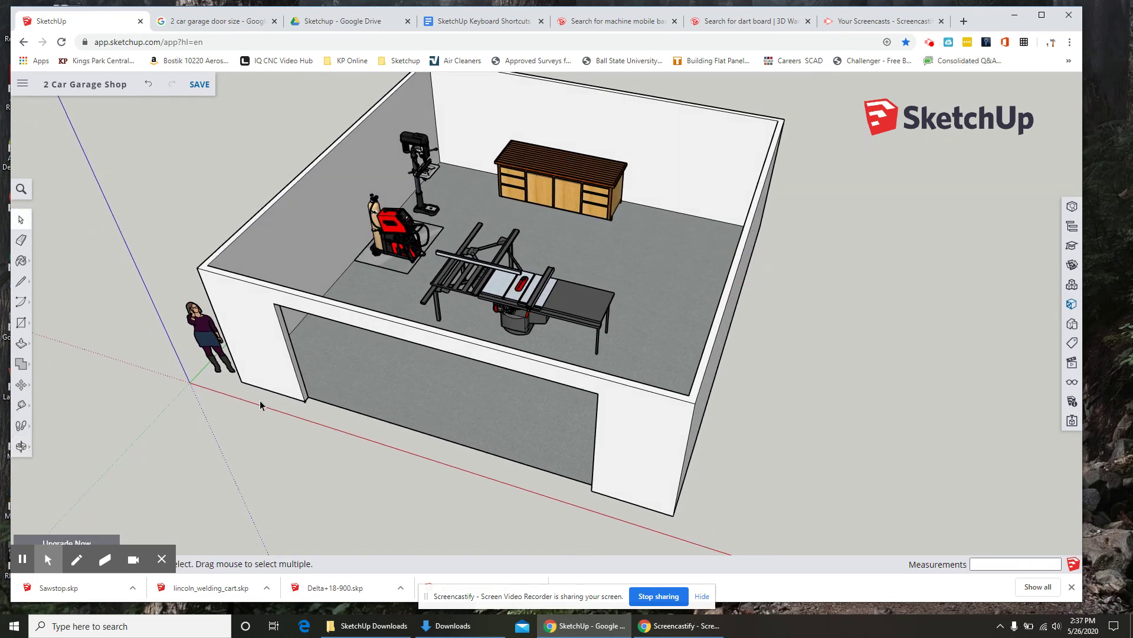
middle_drag(241, 423, 232, 392)
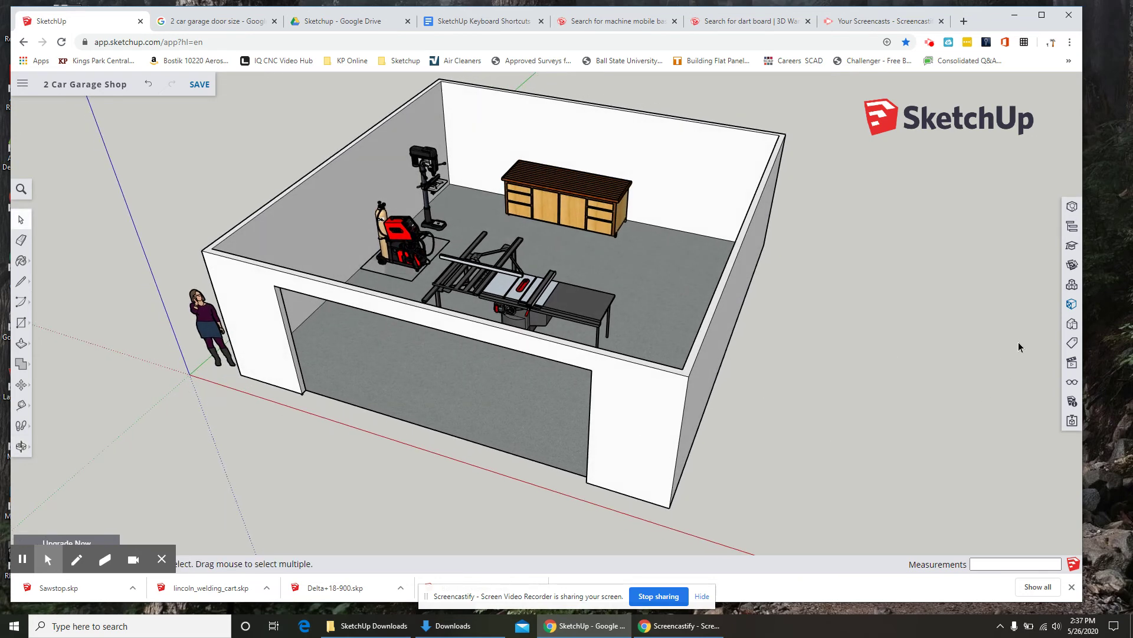
click(1072, 304)
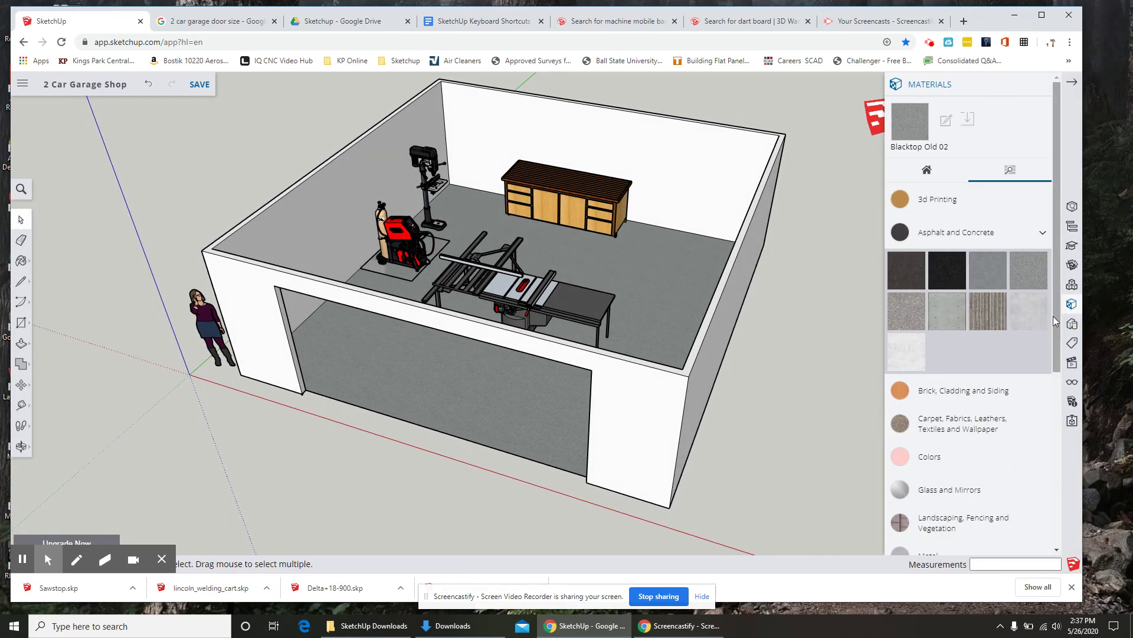
click(999, 395)
scroll(1001, 393, down, 4)
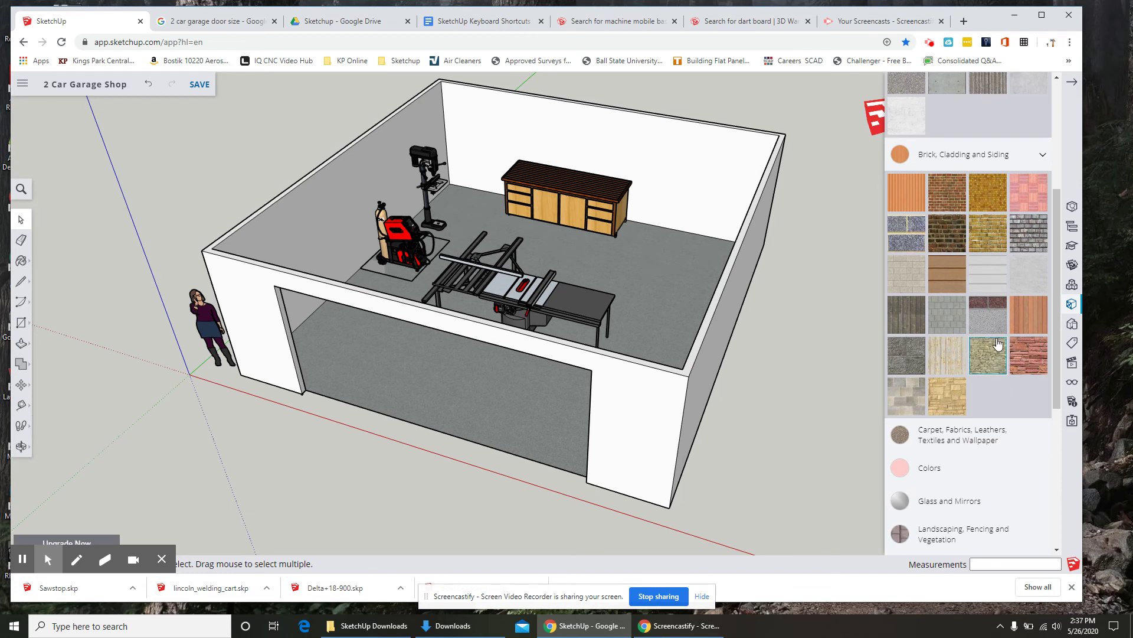
click(951, 285)
click(721, 336)
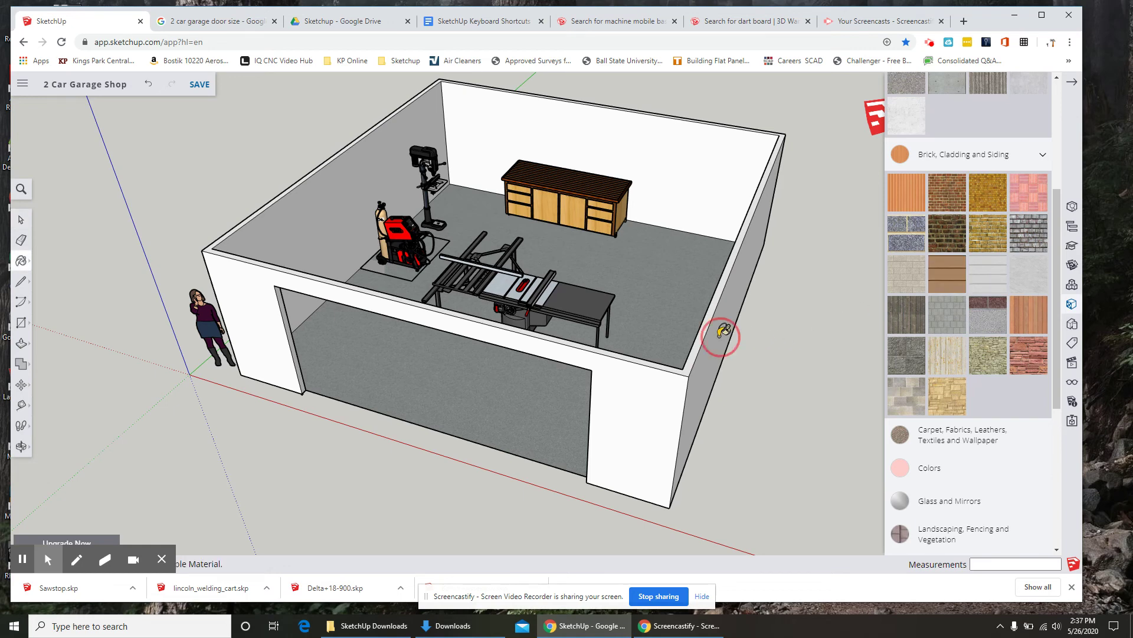
click(654, 406)
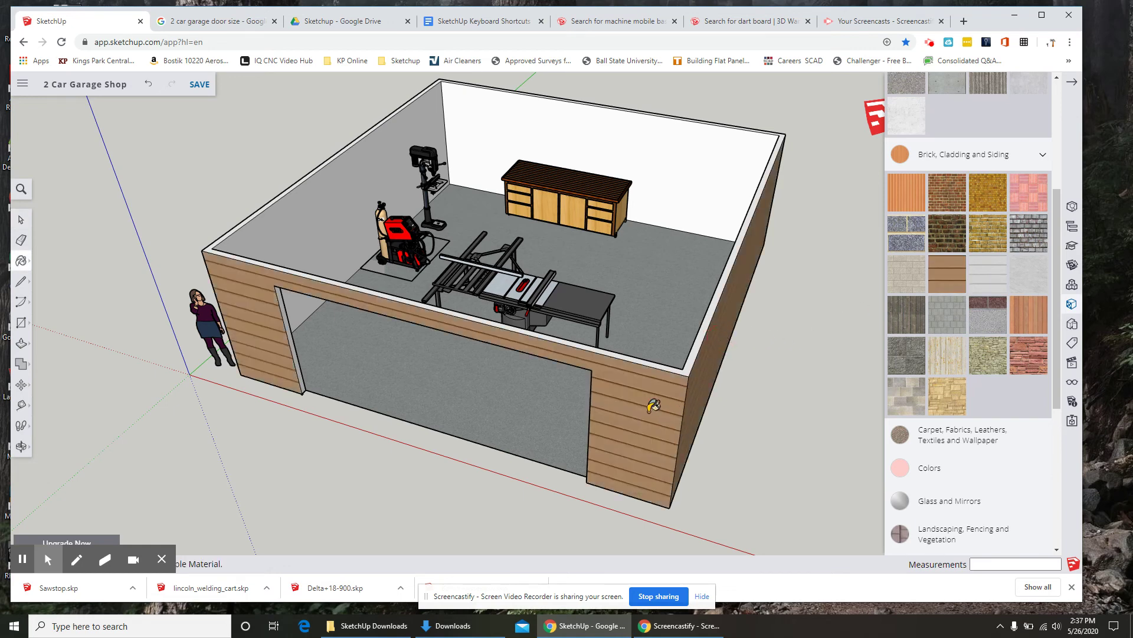
Step: Apply the same brown board siding to the exterior faces of the left side wall and back wall, and close the materials list
mouse_move(232, 186)
middle_down()
mouse_move(508, 187)
mouse_move(524, 172)
mouse_move(600, 172)
mouse_move(549, 230)
middle_up()
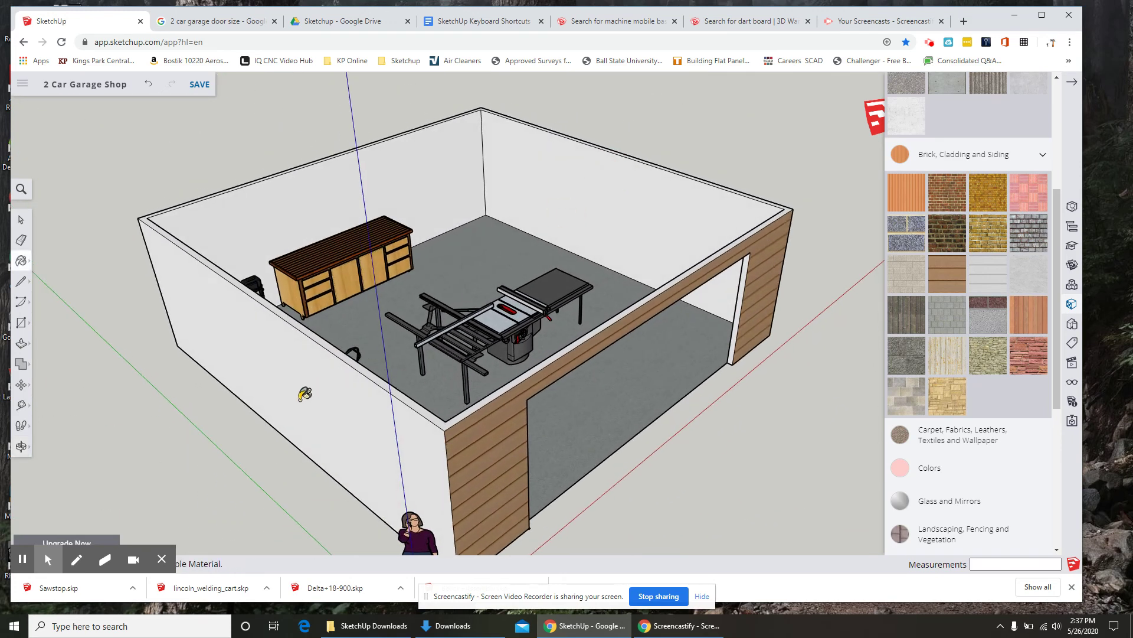
click(303, 393)
mouse_move(228, 350)
middle_down()
mouse_move(346, 329)
mouse_move(597, 321)
mouse_move(607, 304)
mouse_move(635, 297)
middle_up()
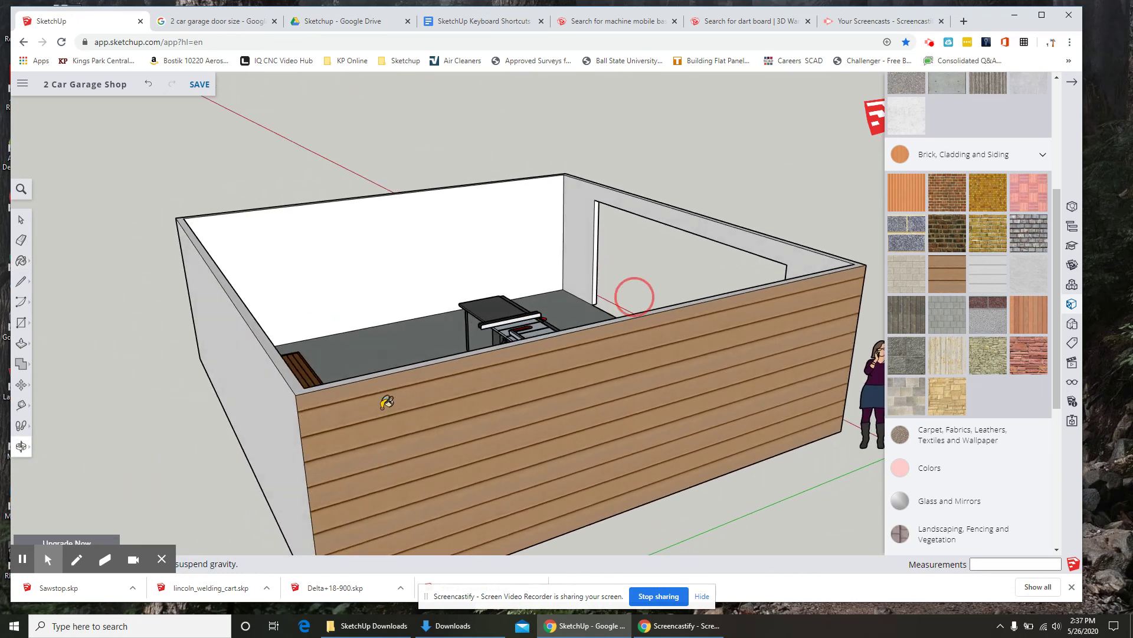
click(261, 402)
mouse_move(679, 263)
middle_down()
mouse_move(681, 273)
mouse_move(596, 309)
mouse_move(321, 279)
mouse_move(235, 309)
mouse_move(185, 306)
mouse_move(131, 281)
middle_up()
mouse_move(739, 148)
middle_down()
mouse_move(717, 177)
mouse_move(610, 183)
mouse_move(598, 216)
mouse_move(584, 210)
mouse_move(577, 223)
mouse_move(555, 206)
middle_up()
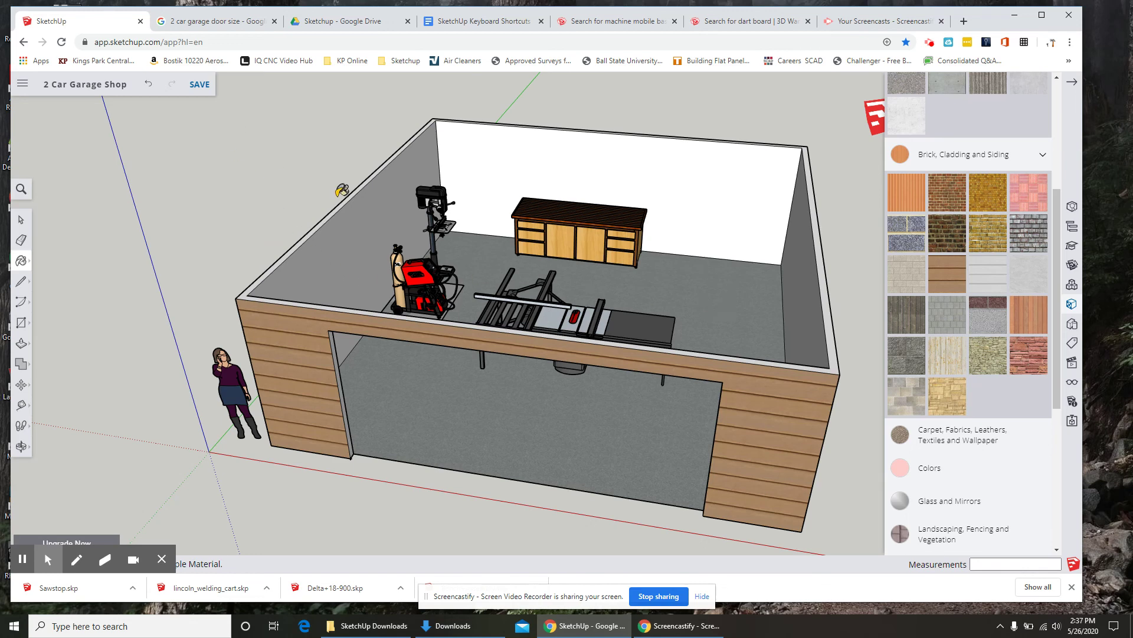
click(1072, 82)
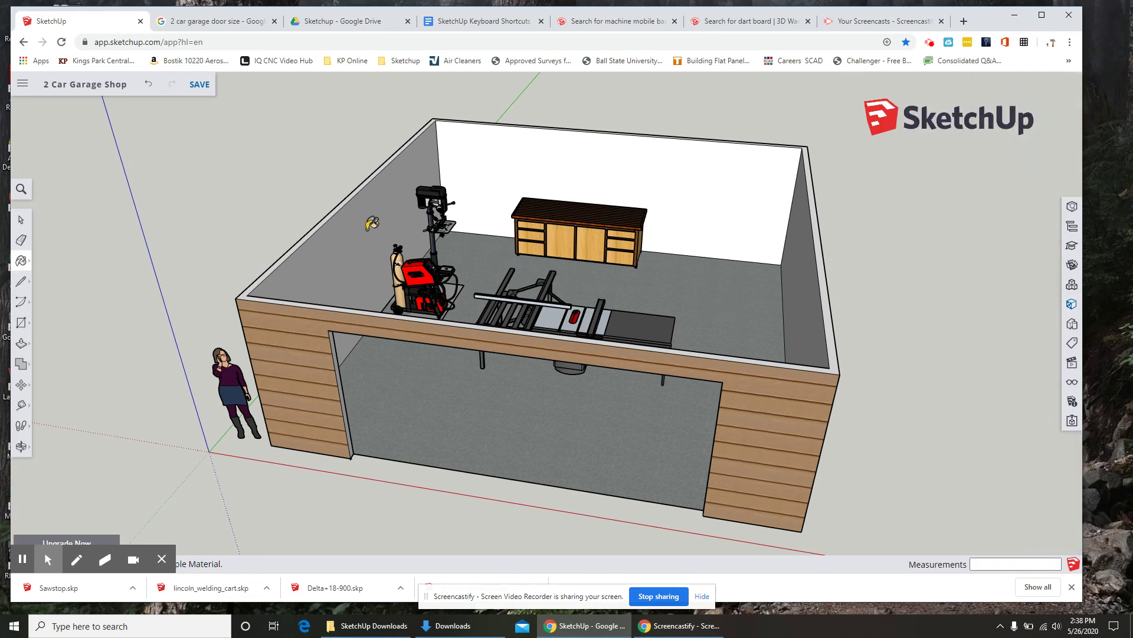
Step: Dimension the top outer edge of the back wall from corner to corner, offsetting the dimension line behind the garage
click(22, 406)
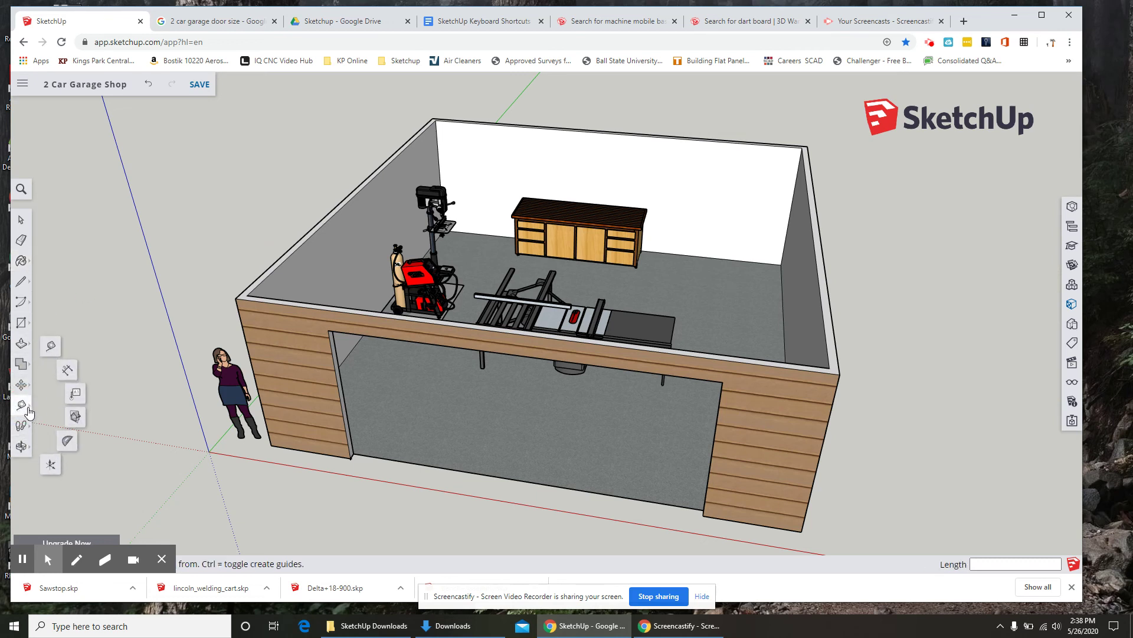
click(65, 374)
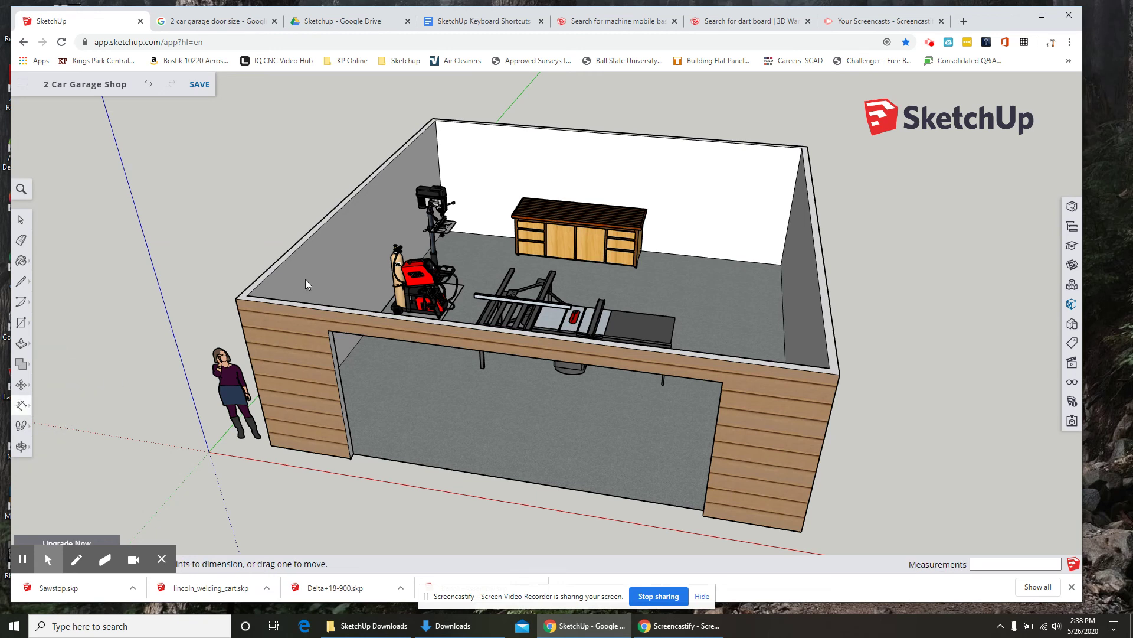
click(433, 119)
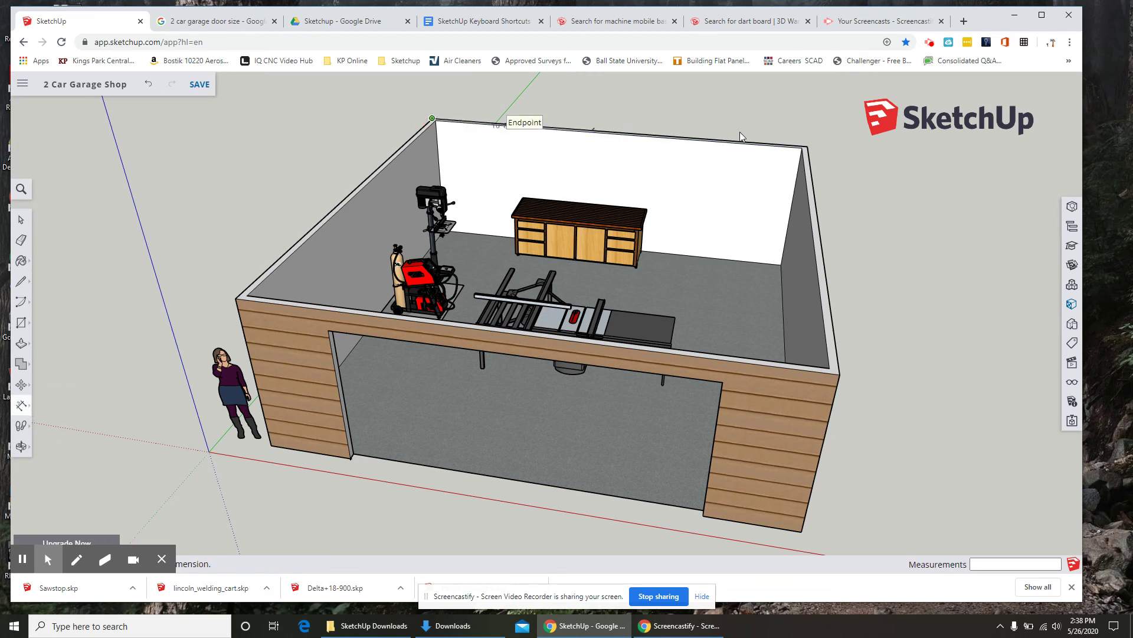
click(808, 146)
click(794, 113)
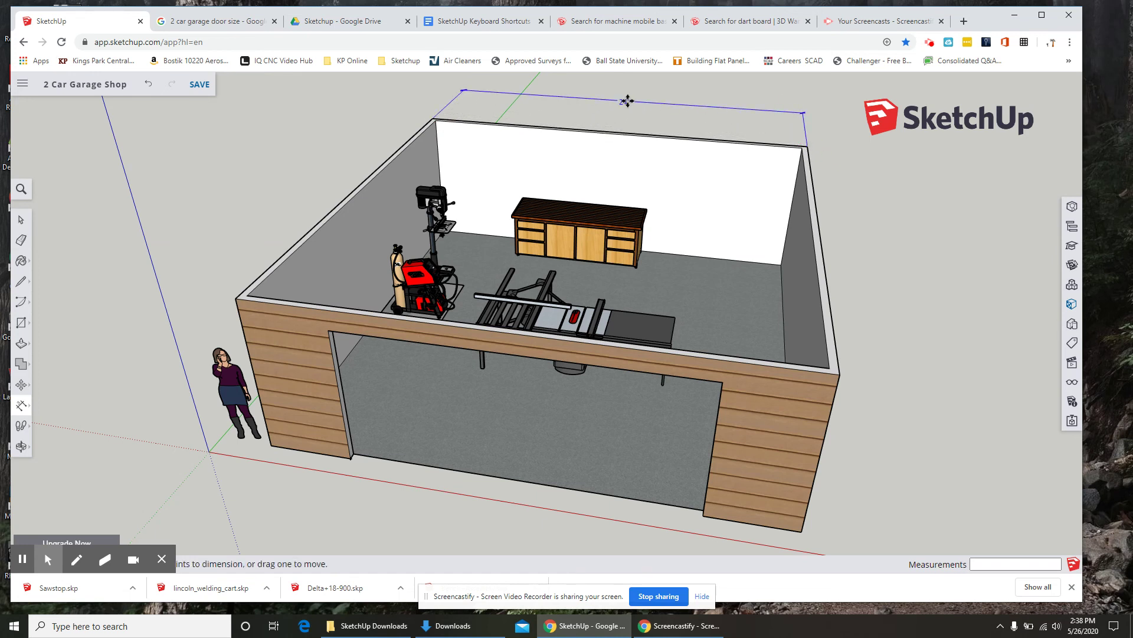
mouse_move(625, 102)
mouse_down()
mouse_move(313, 163)
mouse_move(610, 99)
mouse_up()
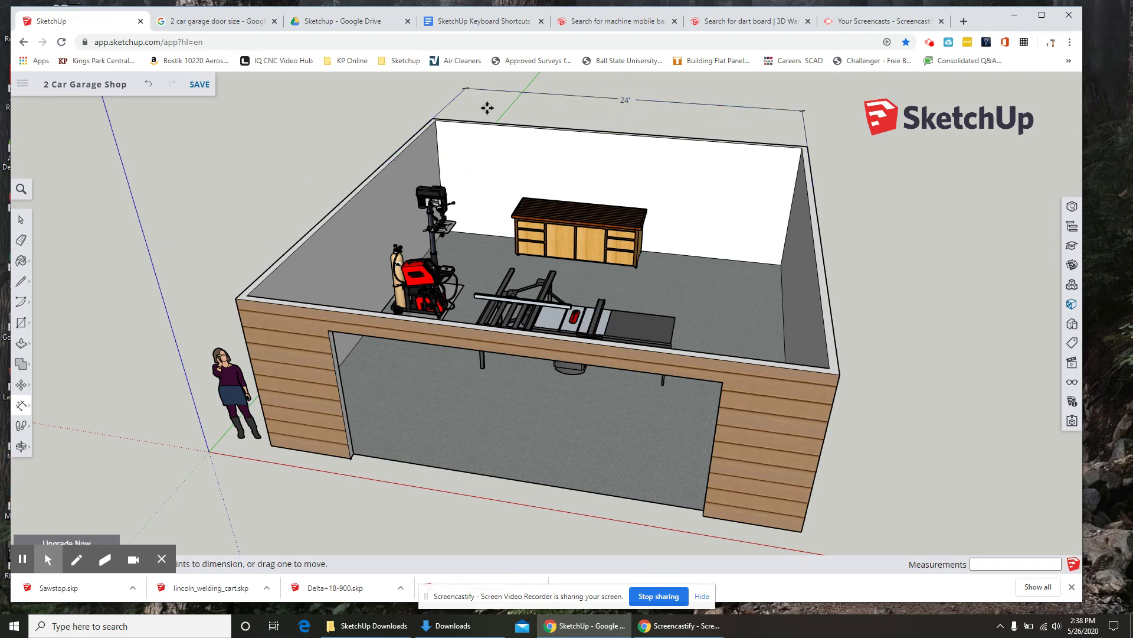
Step: Replace the text of the back wall's dimension with a person's name
click(21, 219)
click(624, 105)
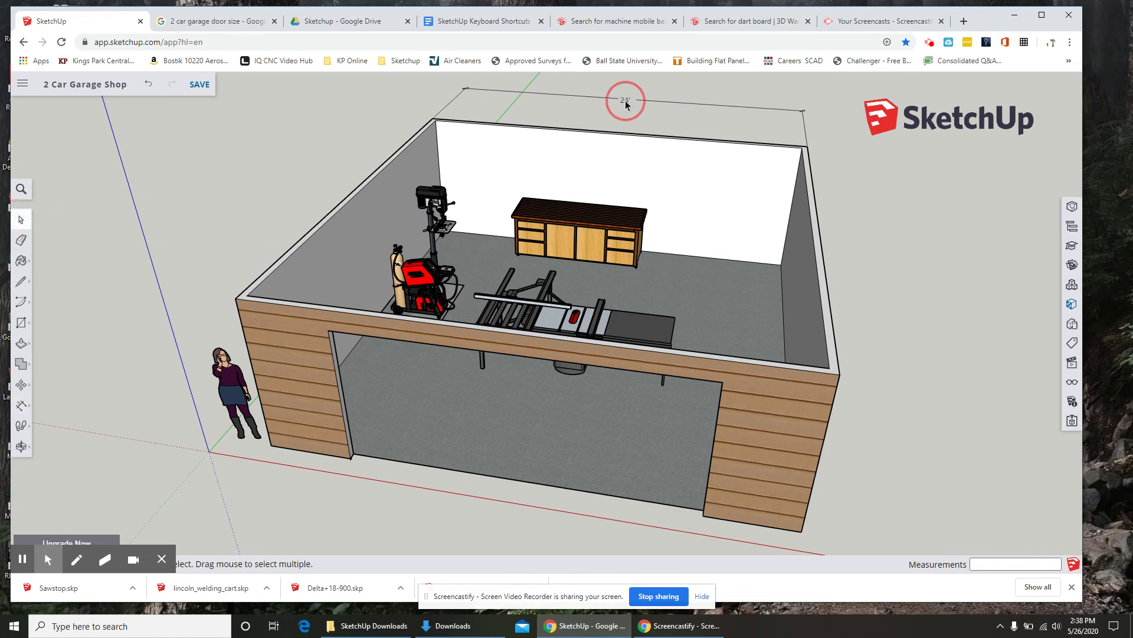
double_click(625, 104)
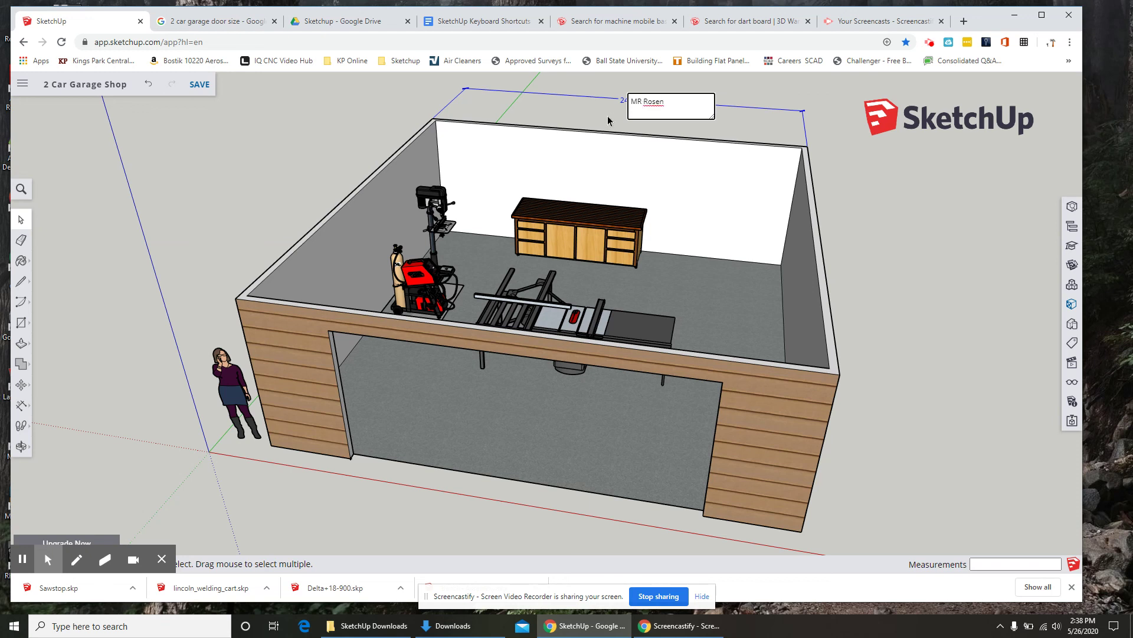
click(858, 163)
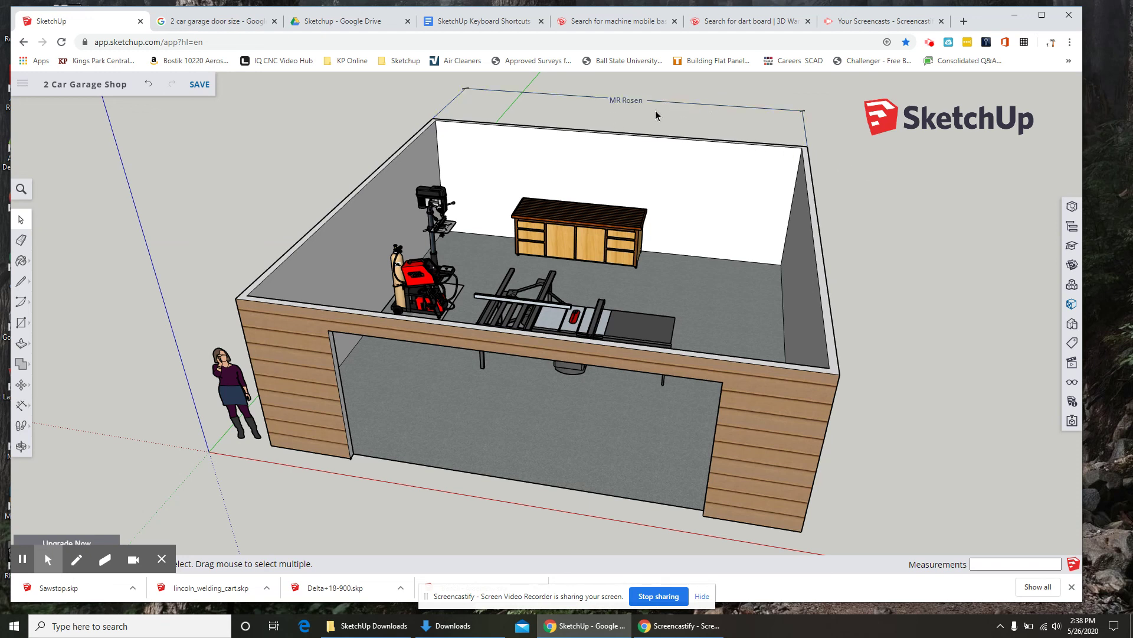
Step: Create 3D text reading a person's name in the possessive plus "Workshop", extruded 3", and place it on the ground before the garage door opening
click(22, 325)
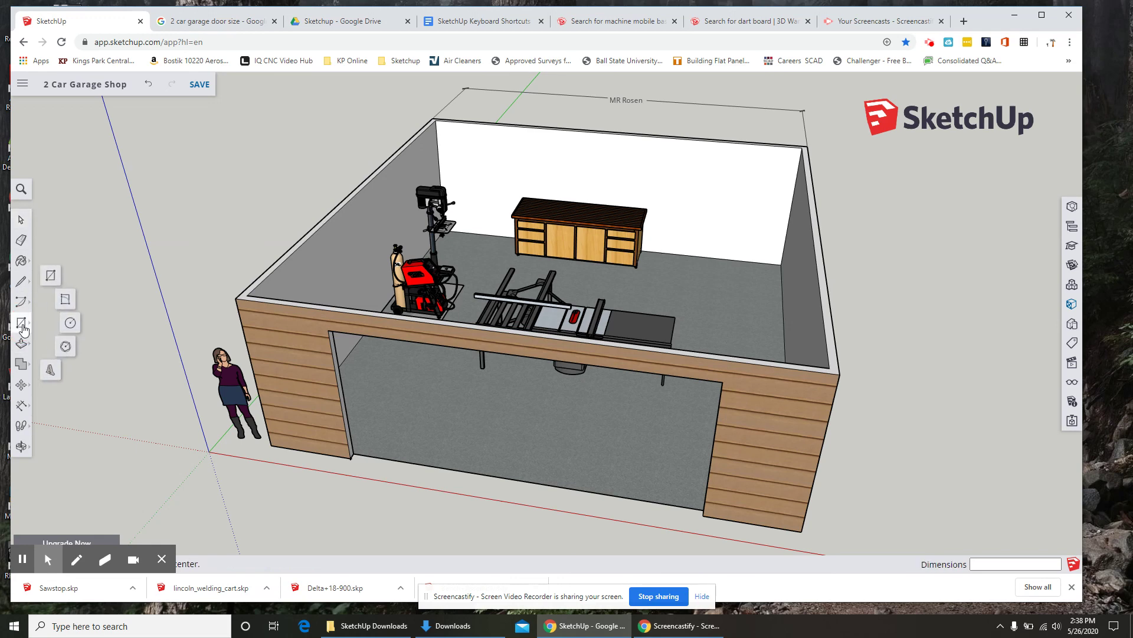
click(50, 377)
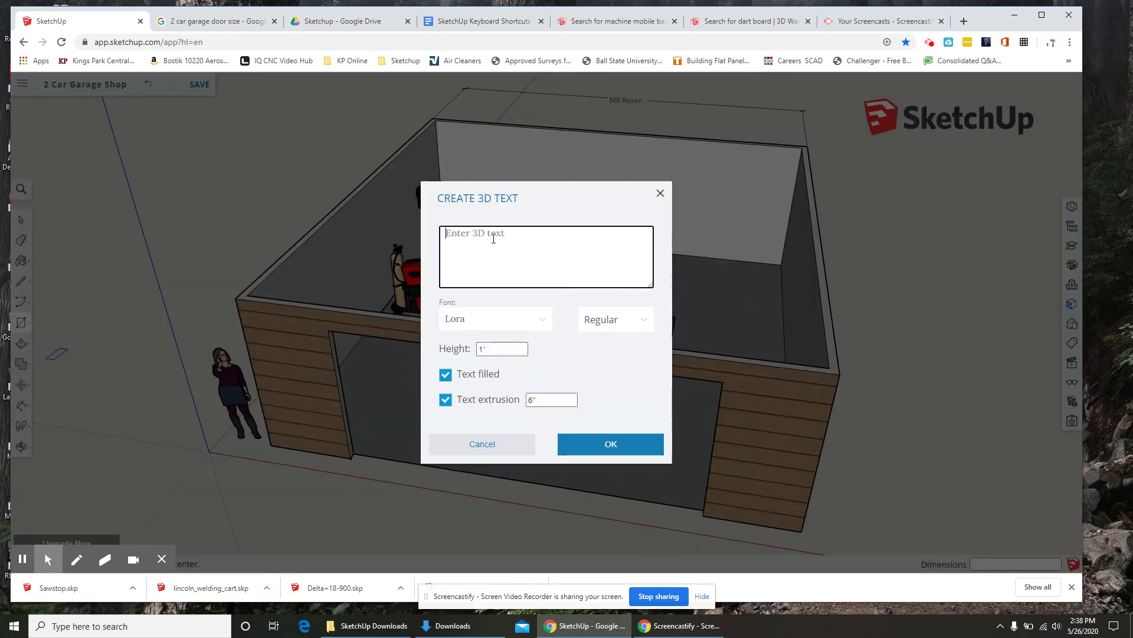
text(Mr. )
text(hop)
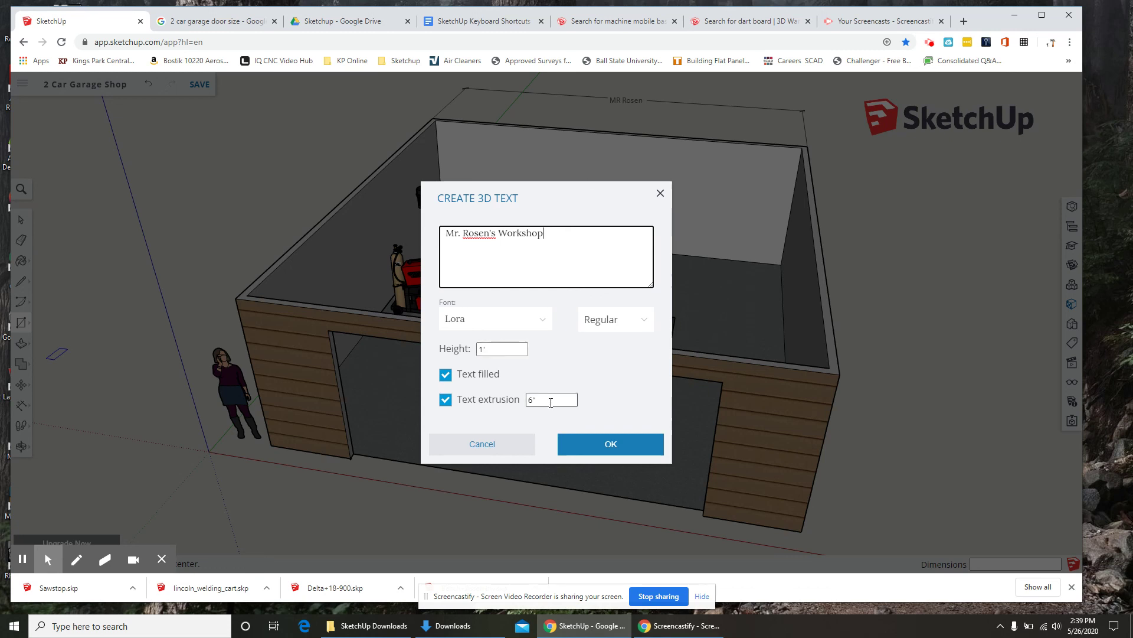
drag(551, 402, 529, 403)
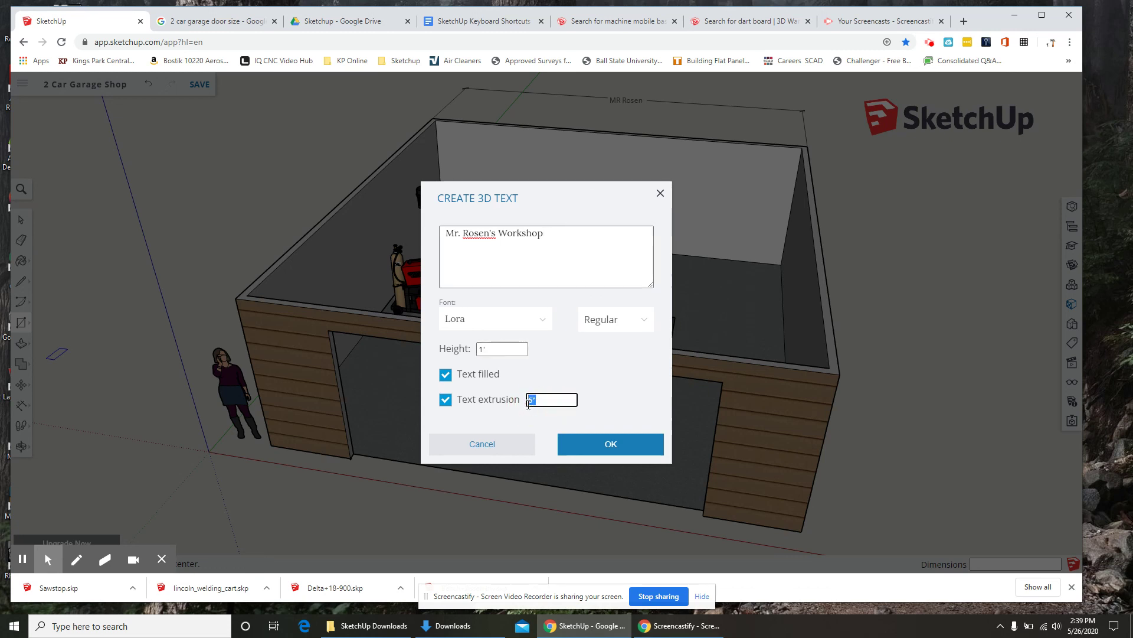
text(3")
click(602, 448)
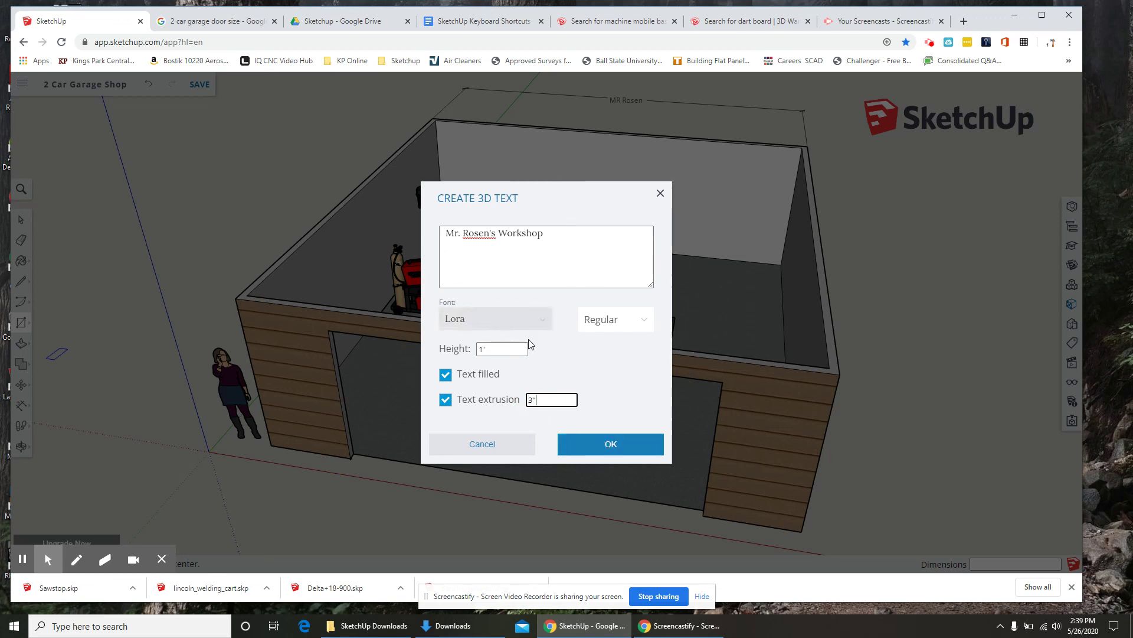
click(602, 449)
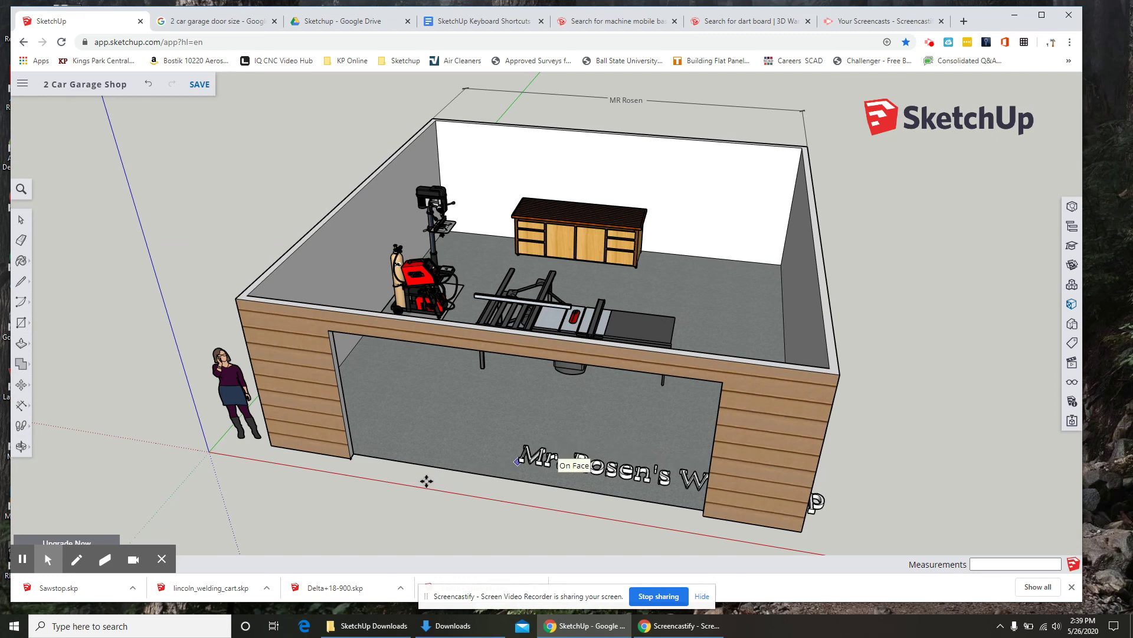
click(360, 506)
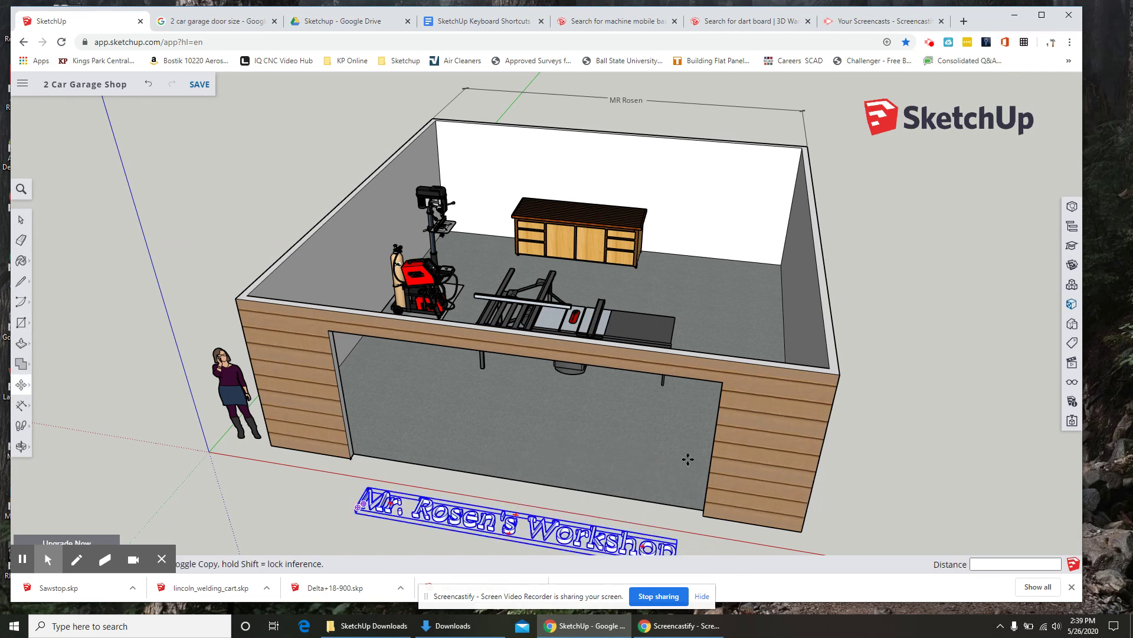
middle_drag(870, 429, 798, 406)
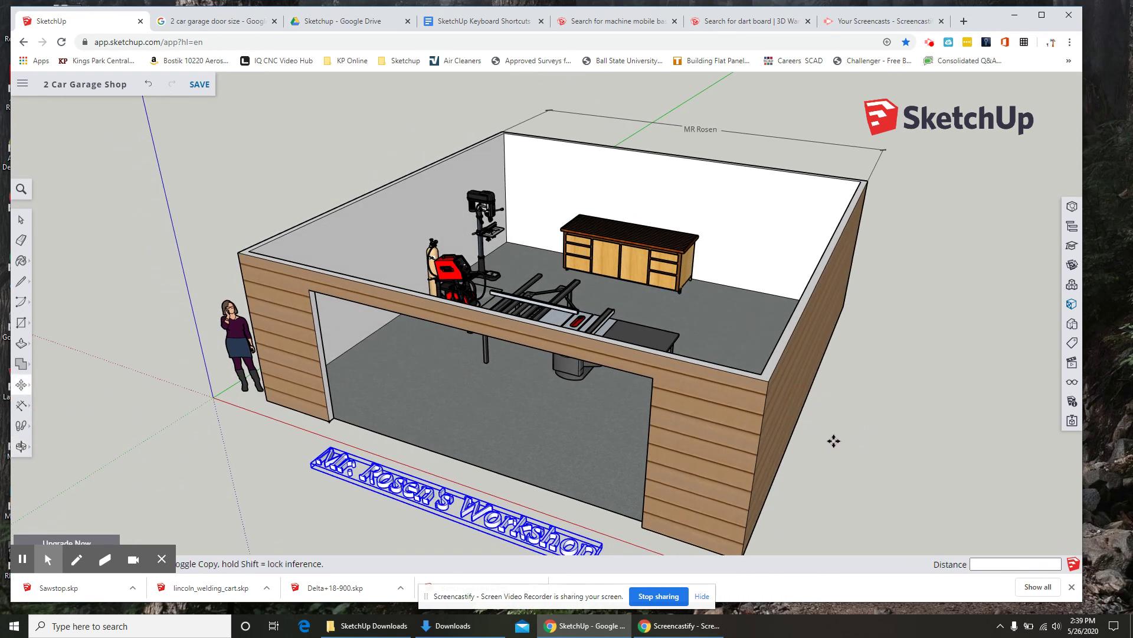
scroll(834, 441, down, 1)
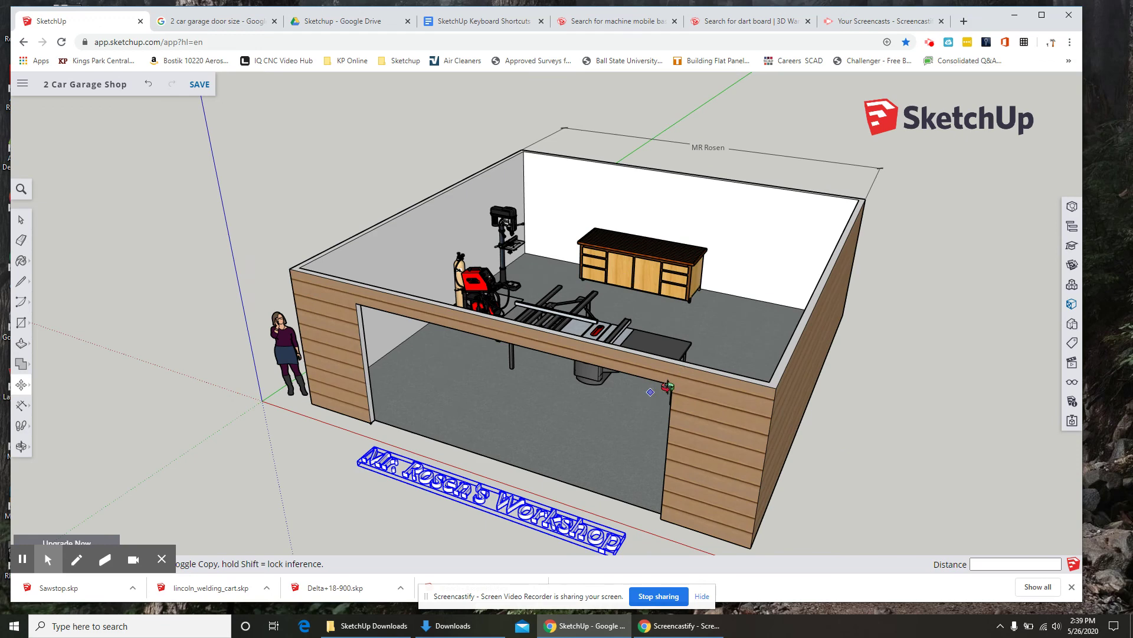
middle_drag(670, 398, 676, 421)
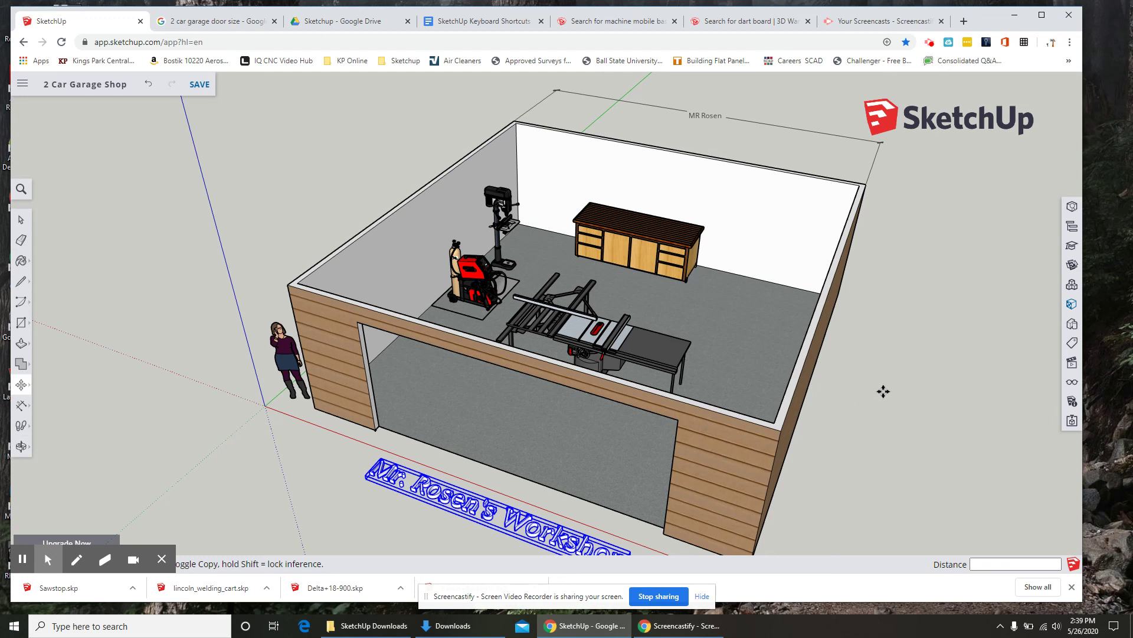